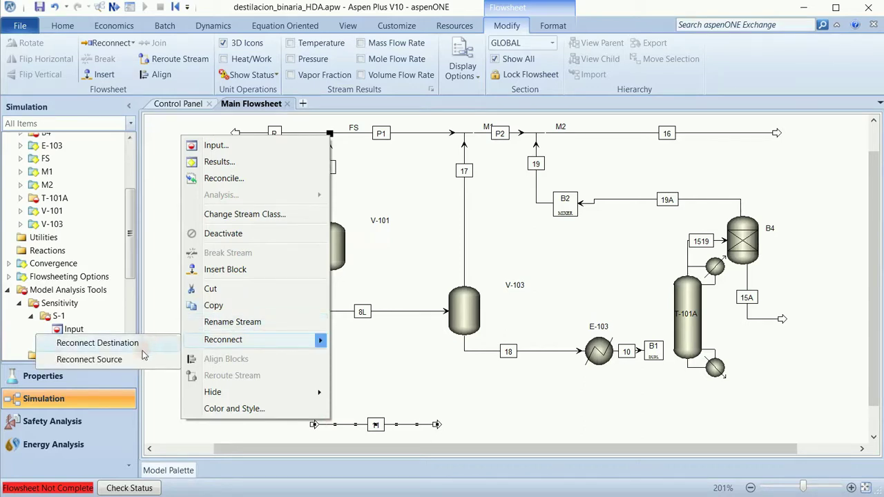
Step: Reconnect stream 11's source to the bottoms outlet of T-101A and its destination to a free end below V-101
{"action": "left_click", "coordinate": [145, 359]}
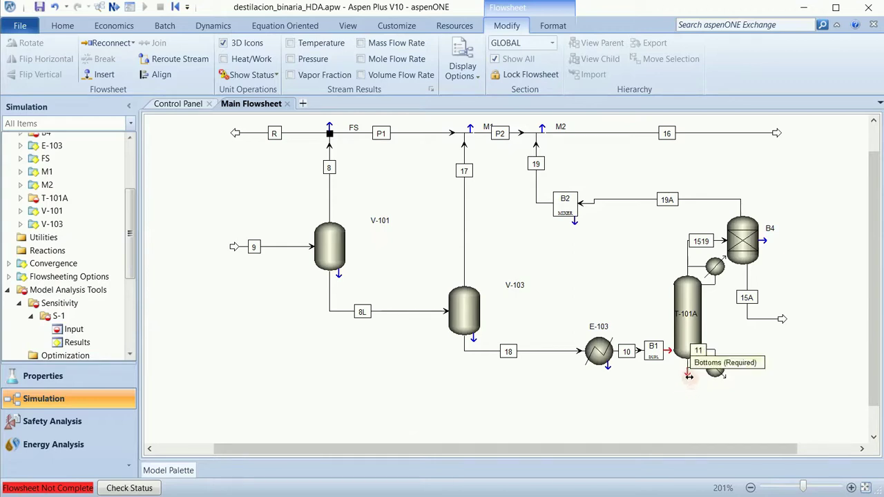
{"action": "left_click", "coordinate": [688, 377]}
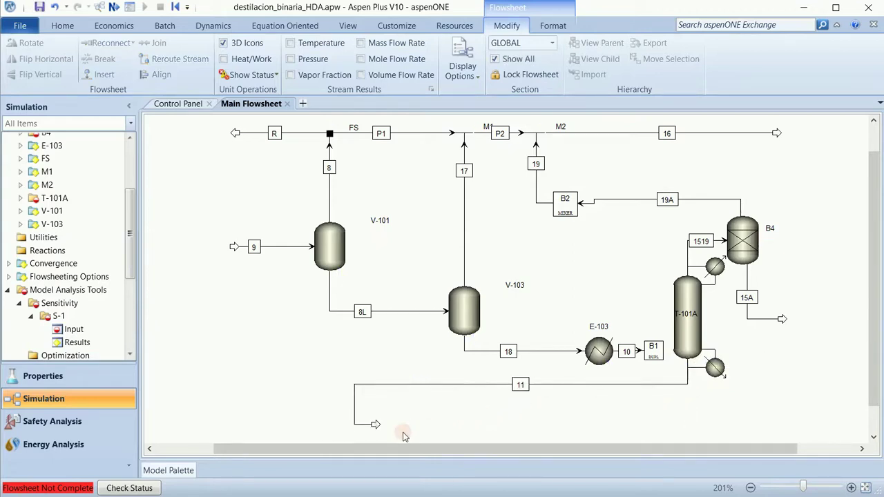
{"action": "left_click", "coordinate": [375, 424]}
{"action": "right_click", "coordinate": [376, 425]}
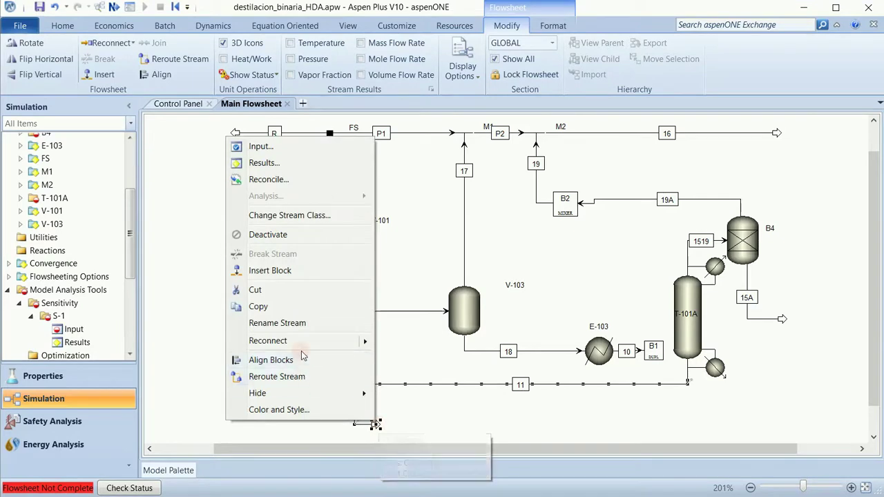
{"action": "mouse_move", "coordinate": [363, 341]}
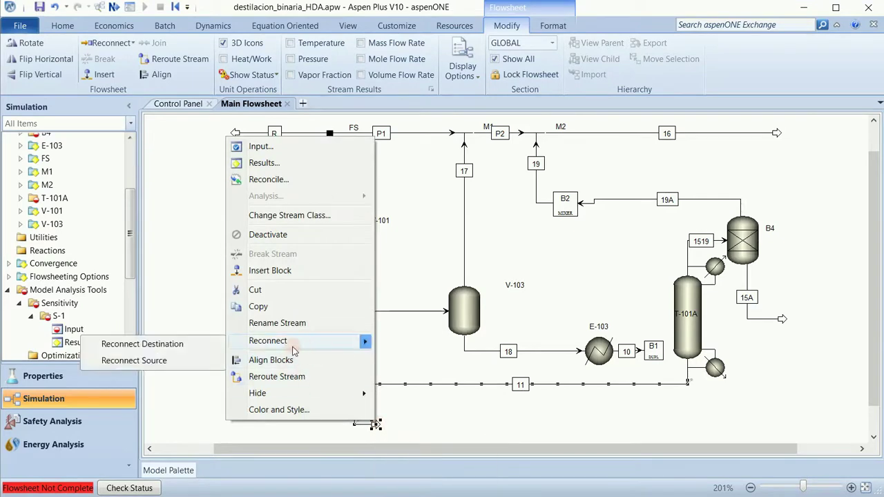
{"action": "left_click", "coordinate": [180, 344]}
{"action": "left_click", "coordinate": [336, 388]}
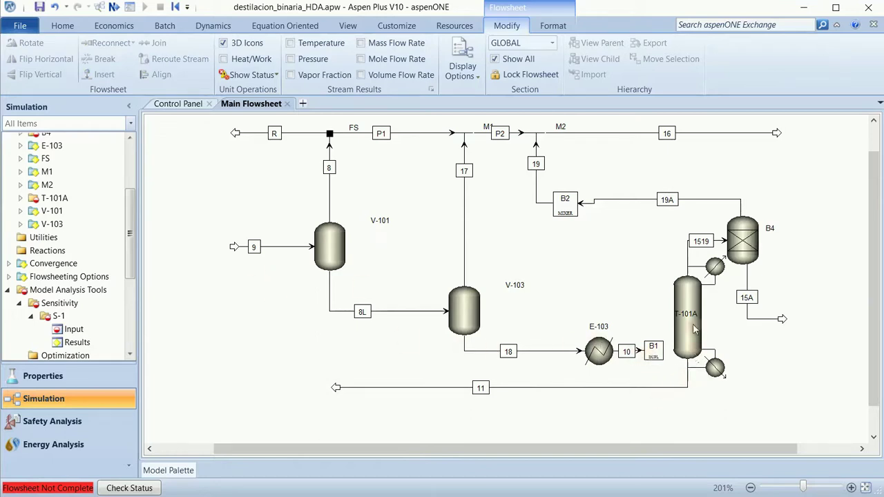
Step: Shift T-101A slightly away from B1 and draw a material stream from B1's outlet to the T-101A feed port
{"action": "left_click_drag", "start_coordinate": [697, 330], "coordinate": [703, 330]}
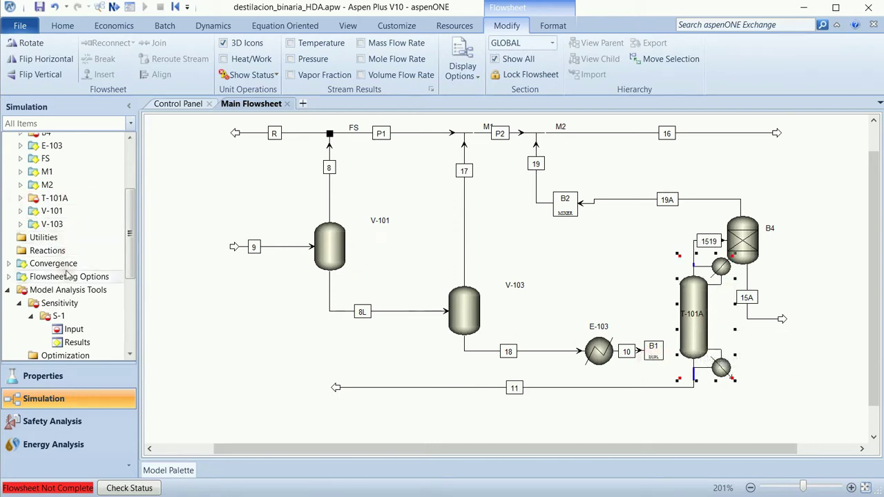
{"action": "left_click", "coordinate": [183, 476]}
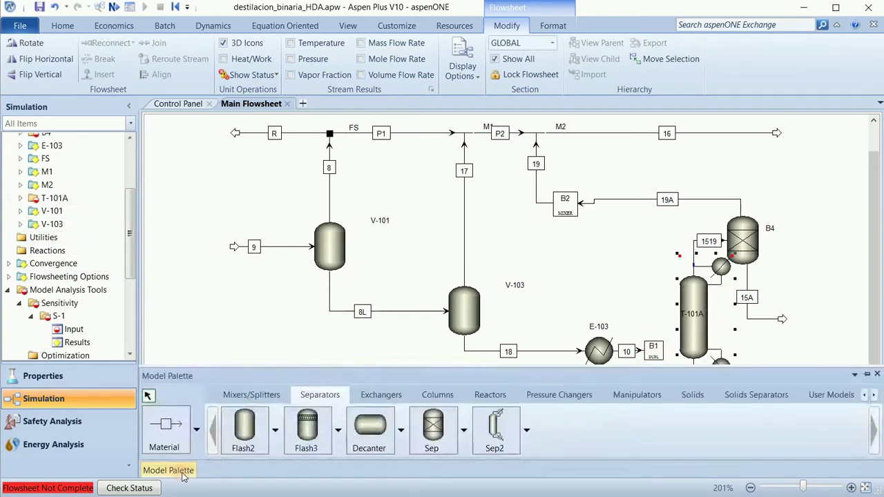
{"action": "left_click", "coordinate": [170, 417]}
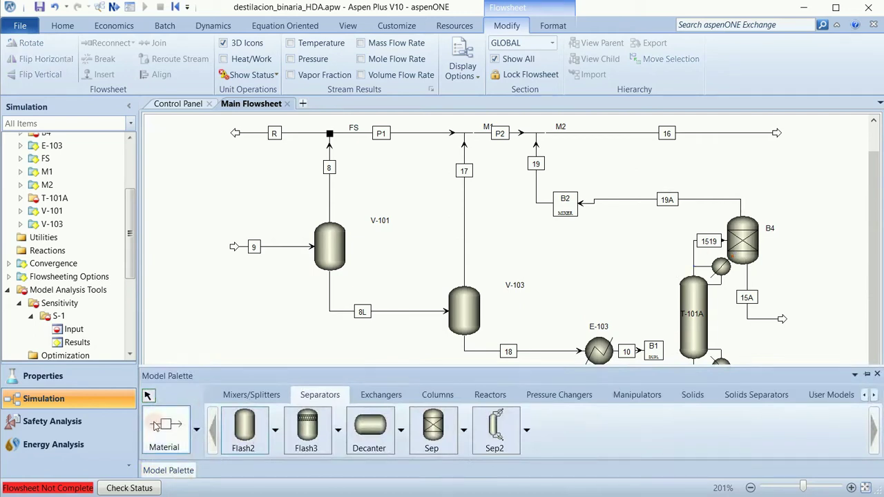
{"action": "left_click", "coordinate": [669, 350]}
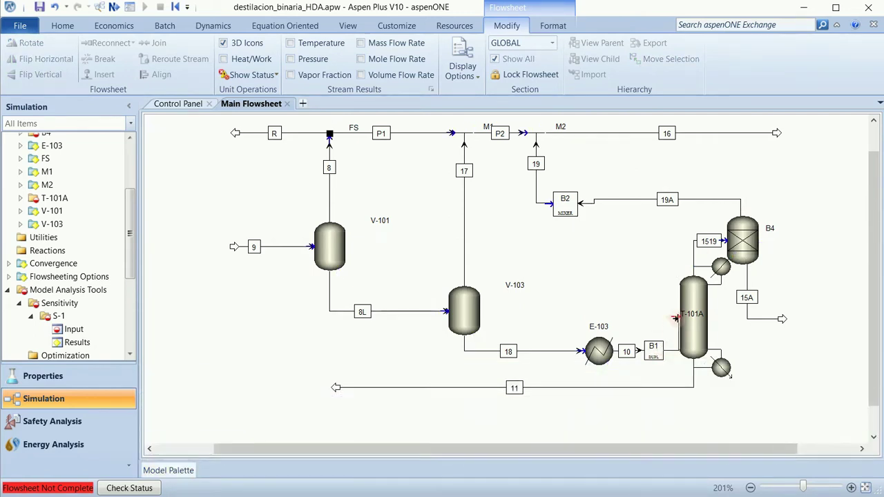
{"action": "left_click", "coordinate": [675, 316]}
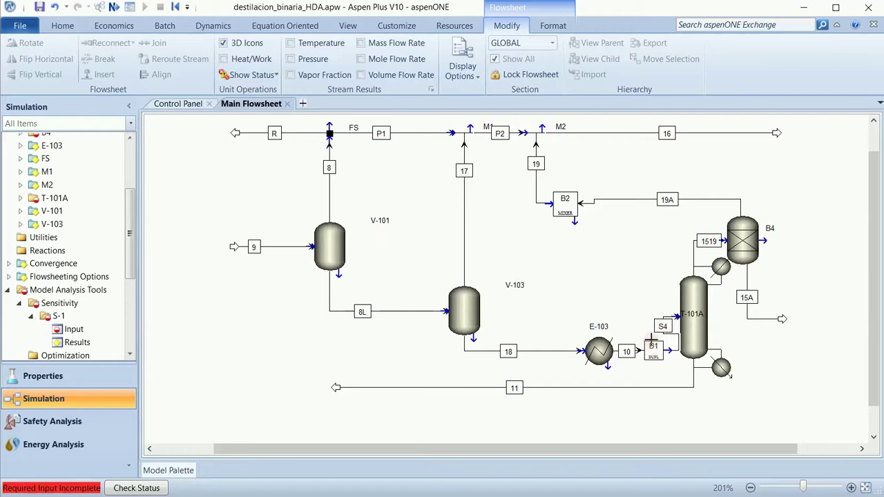
{"action": "right_click", "coordinate": [645, 325]}
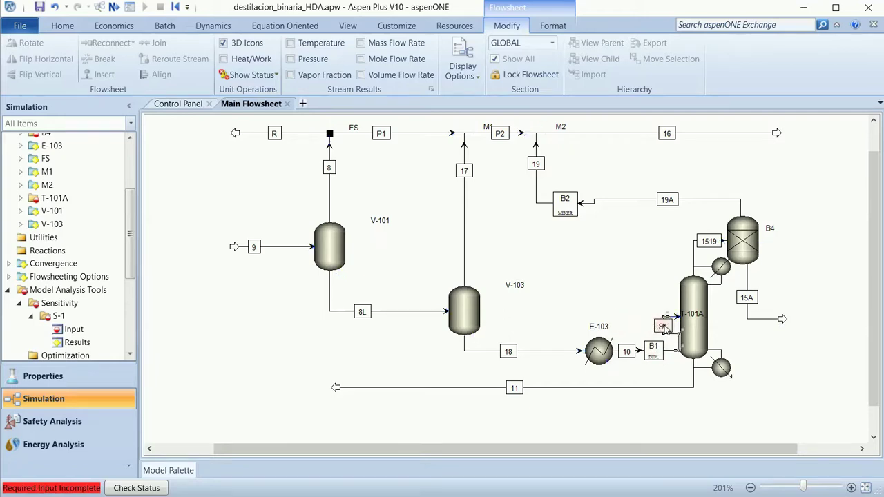
Step: Rename the new stream between B1 and T-101A as 10A
{"action": "right_click", "coordinate": [661, 326]}
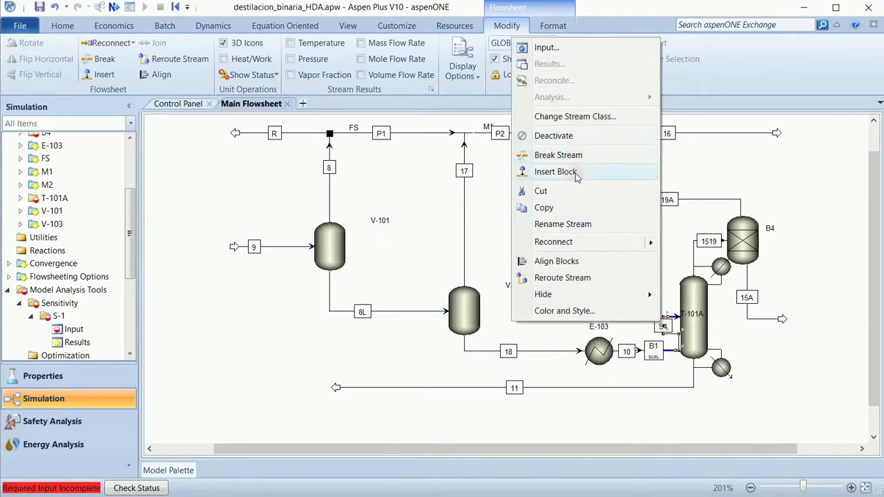
{"action": "left_click", "coordinate": [577, 225]}
{"action": "type", "text": "10A"}
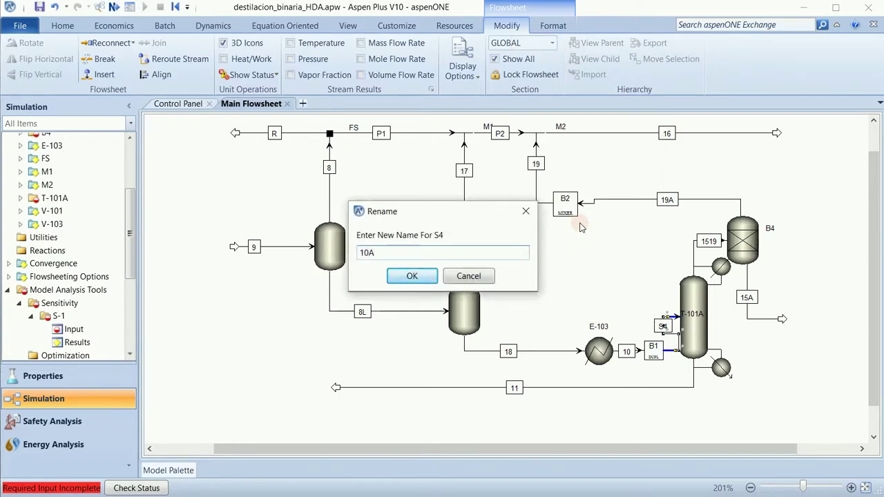
{"action": "left_click", "coordinate": [412, 276]}
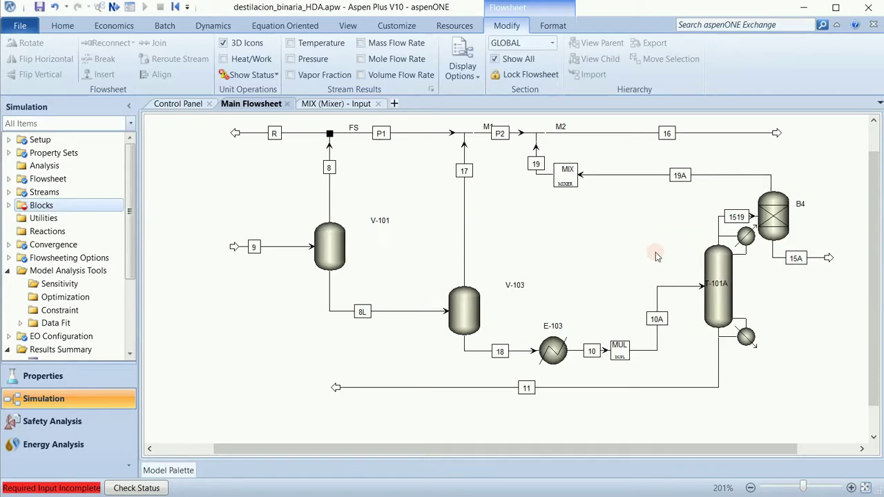
Step: Set block B4's split fractions for outlet stream 19A to 1 for HYDRO-01 and METHA-01 and 0 for BENZE-01 and TOLUE-01
{"action": "left_click", "coordinate": [114, 7]}
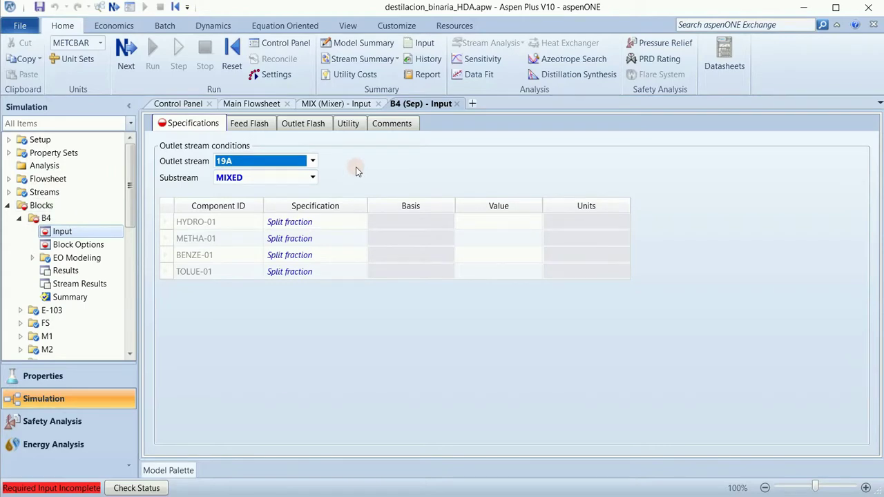
{"action": "left_click", "coordinate": [393, 228]}
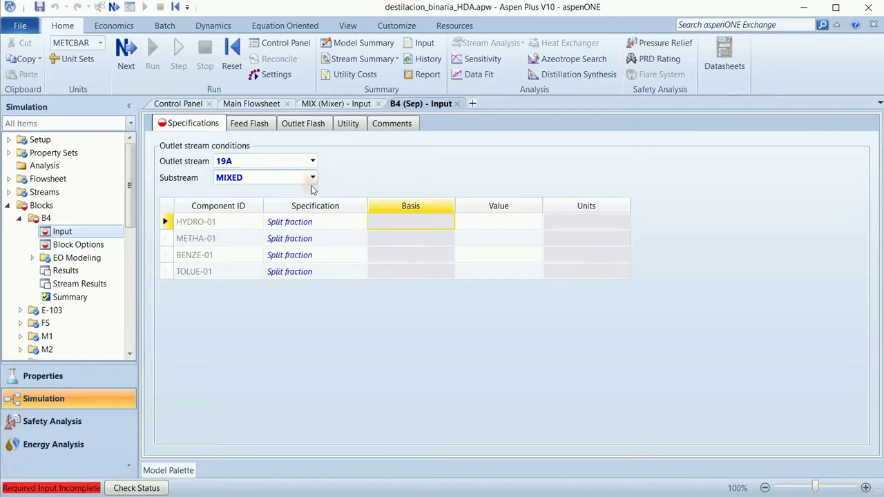
{"action": "left_click", "coordinate": [477, 222]}
{"action": "type", "text": "1"}
{"action": "left_click", "coordinate": [482, 239]}
{"action": "type", "text": "1"}
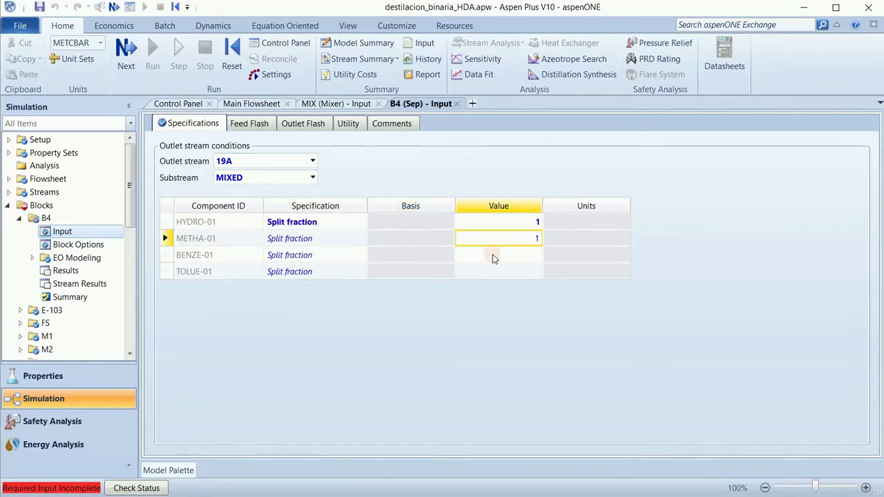
{"action": "left_click", "coordinate": [492, 255]}
{"action": "type", "text": "0"}
{"action": "left_click", "coordinate": [503, 272]}
{"action": "type", "text": "0"}
{"action": "key", "text": "Return"}
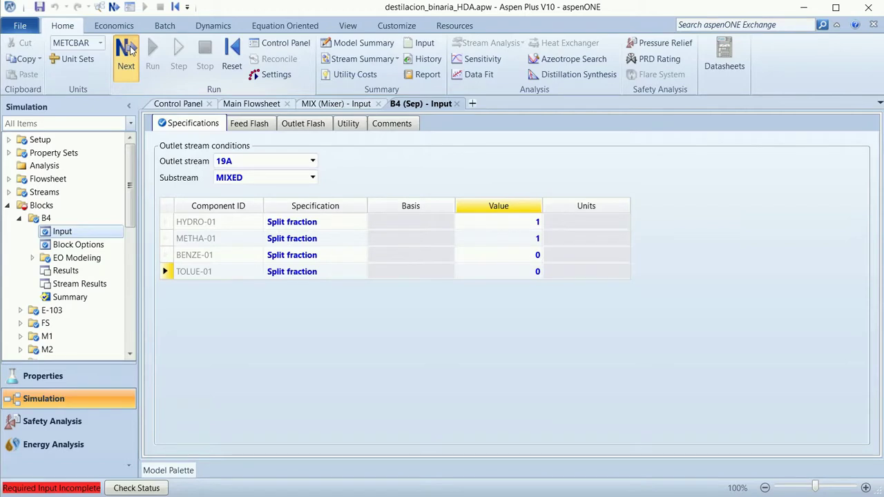
Step: Set T-101A's split fractions for outlet stream 1519 to 1 for both HYDRO-01 and METHA-01
{"action": "left_click", "coordinate": [130, 51]}
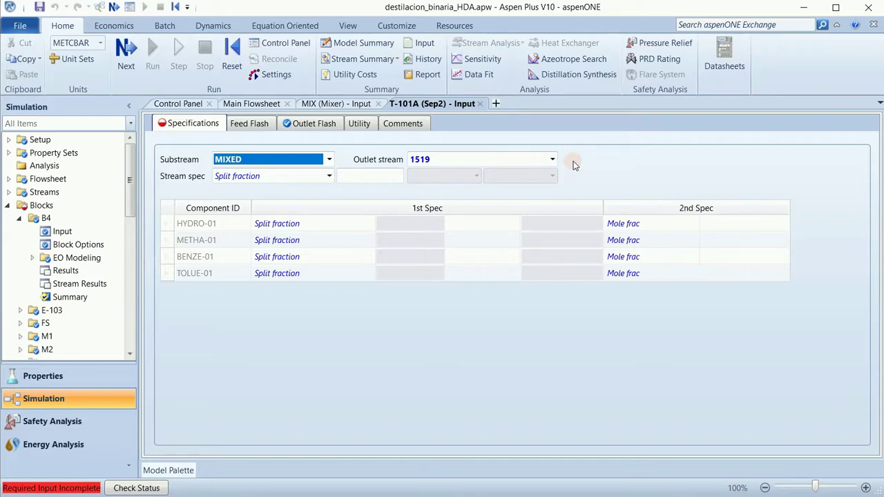
{"action": "left_click", "coordinate": [479, 224]}
{"action": "type", "text": "1"}
{"action": "left_click", "coordinate": [482, 241]}
{"action": "type", "text": "1"}
{"action": "left_click", "coordinate": [599, 189]}
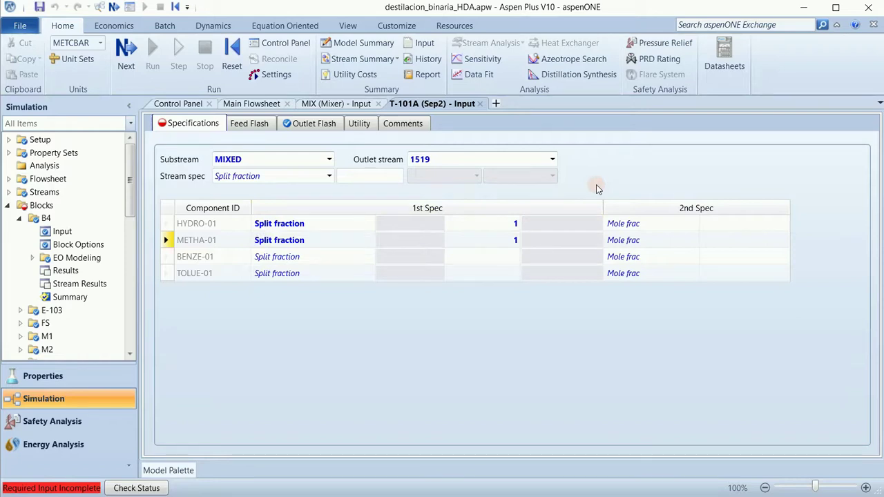
Step: Specify a BENZE-01 mole fraction of 0,03 for outlet stream 11 of T-101A
{"action": "left_click", "coordinate": [552, 160]}
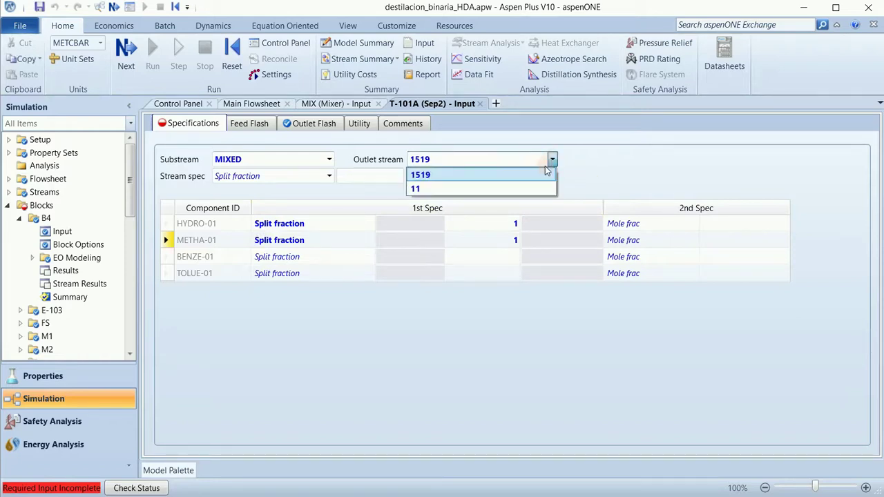
{"action": "left_click", "coordinate": [467, 190]}
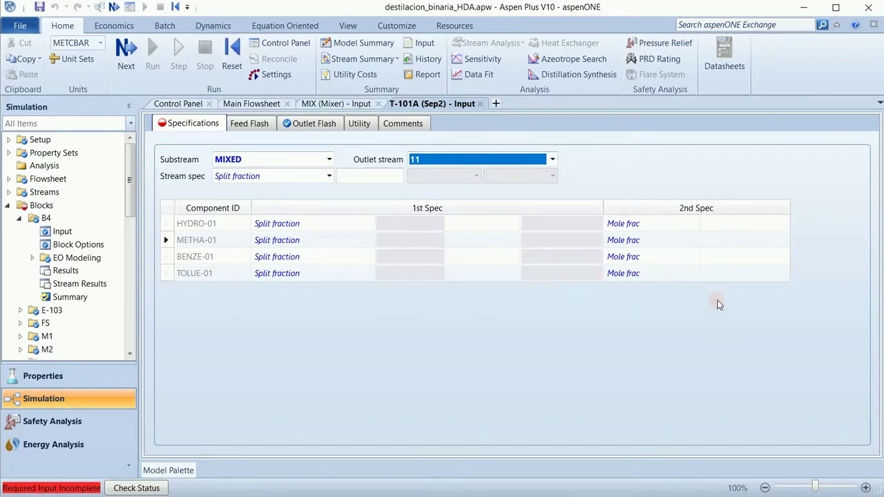
{"action": "left_click", "coordinate": [719, 259]}
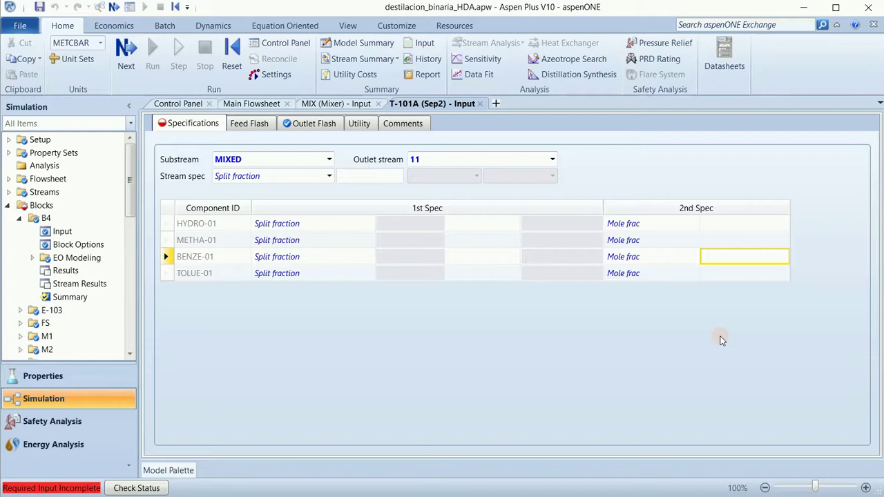
{"action": "type", "text": "0,03"}
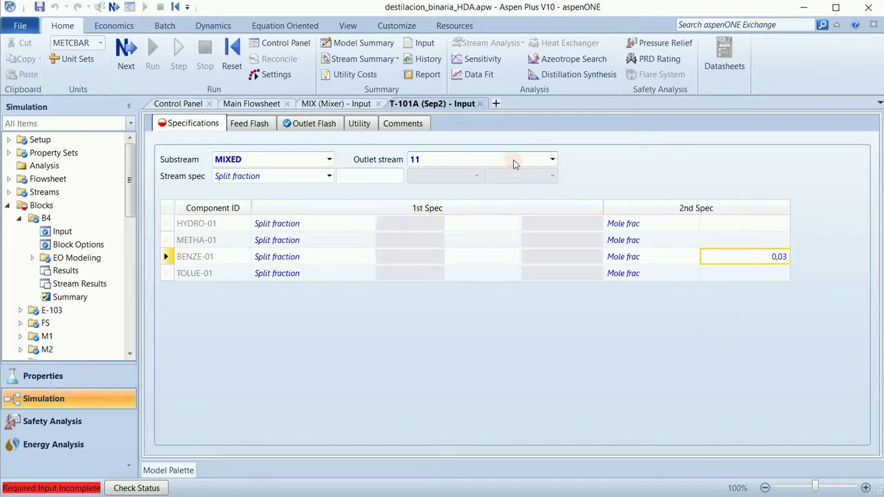
{"action": "left_click", "coordinate": [638, 170]}
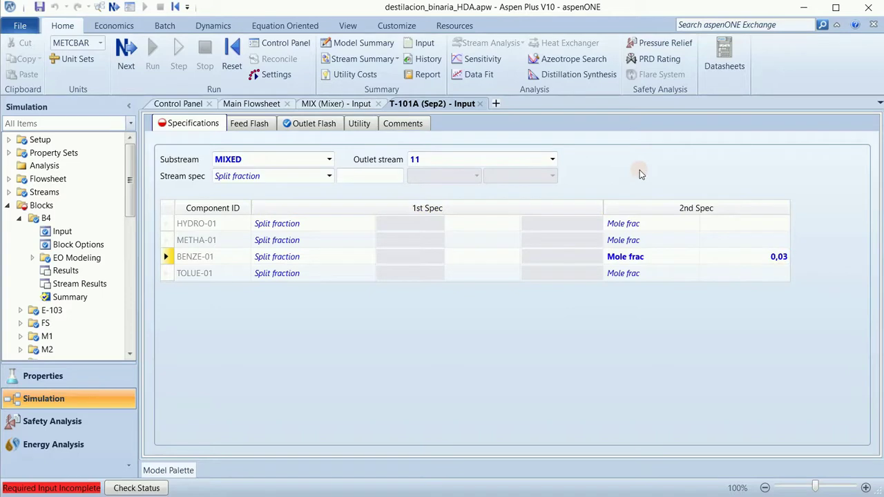
{"action": "left_click", "coordinate": [553, 159]}
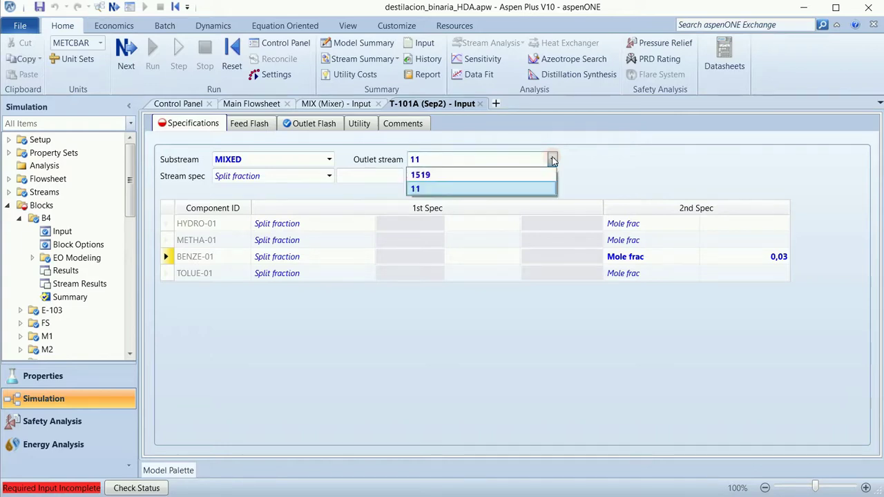
{"action": "left_click", "coordinate": [547, 175]}
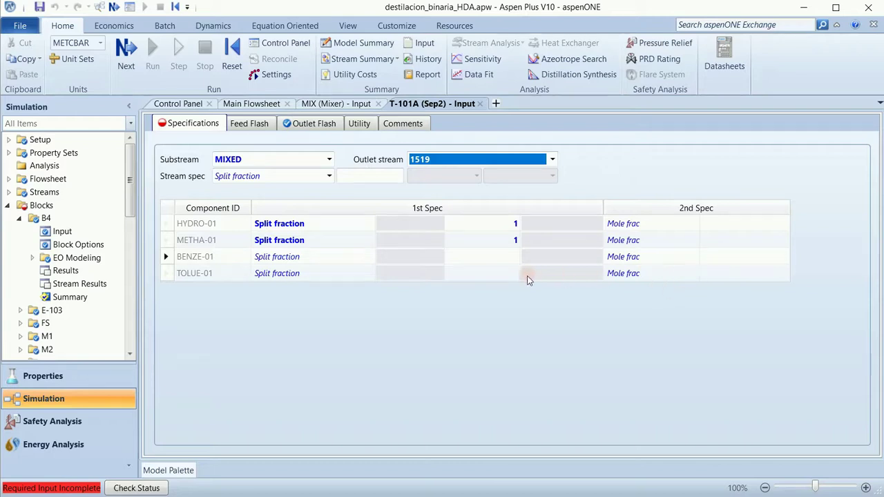
{"action": "left_click", "coordinate": [485, 275]}
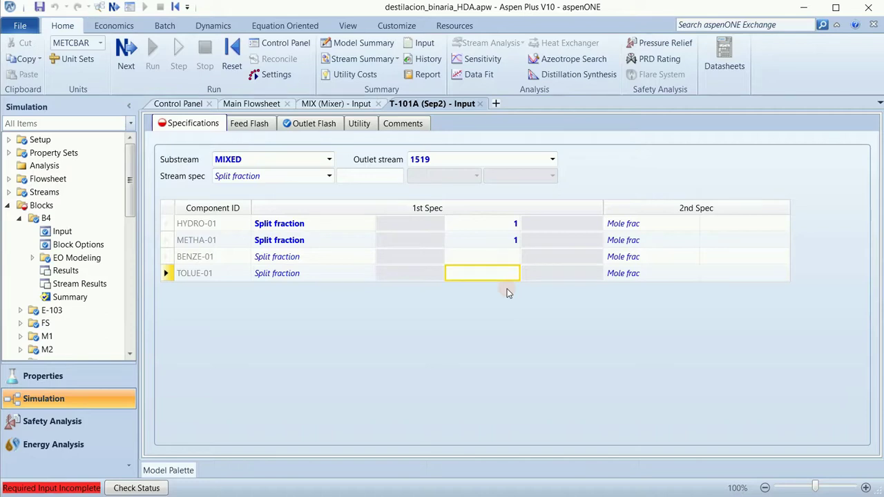
{"action": "type", "text": "0,0109660377"}
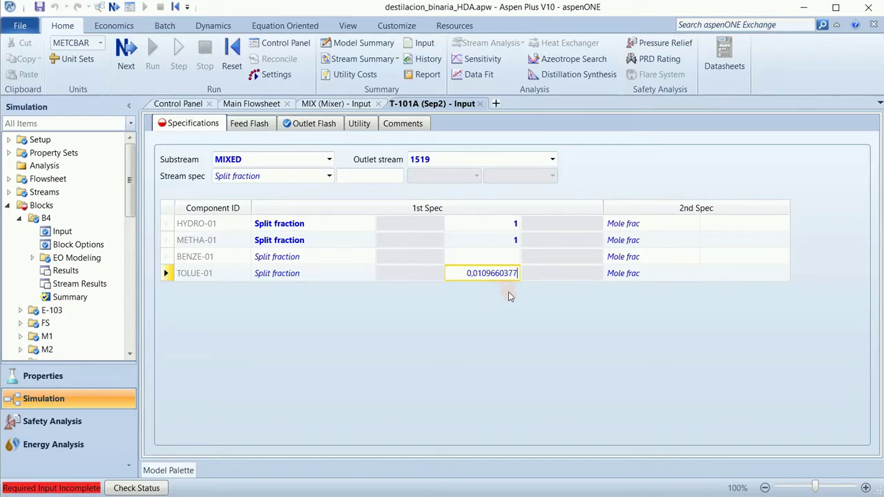
{"action": "key", "text": "Return"}
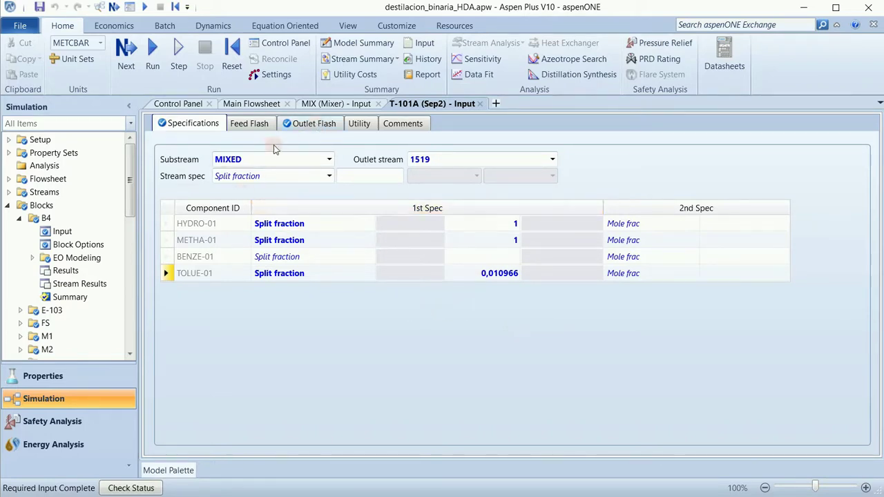
Step: Set the vapor fraction of stream 1519 to 0,0058 in T-101A's outlet flash specifications
{"action": "left_click", "coordinate": [317, 125]}
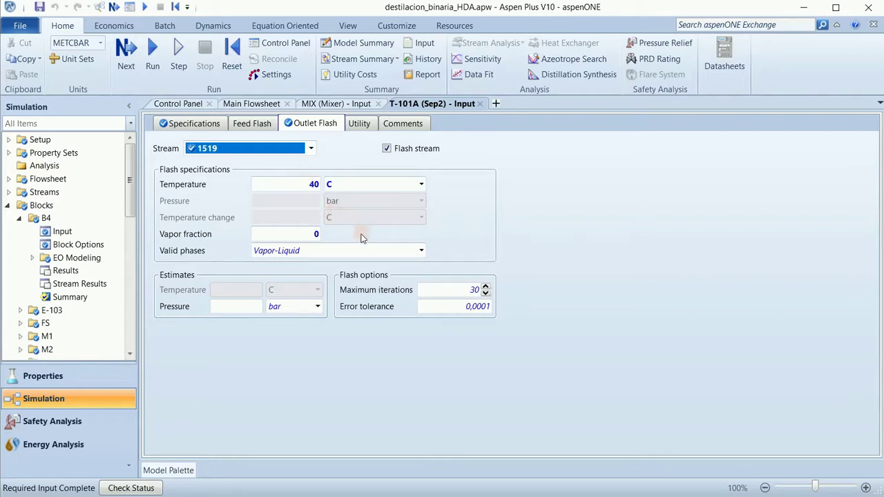
{"action": "left_click", "coordinate": [311, 234]}
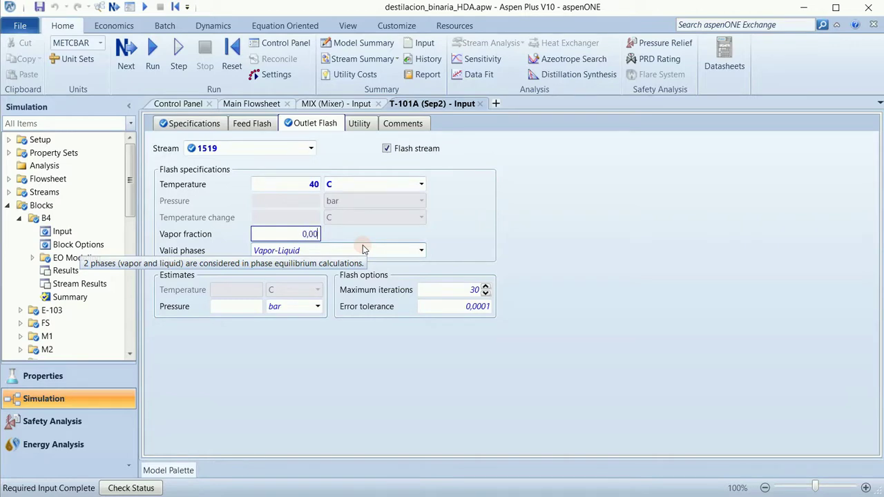
{"action": "type", "text": "8"}
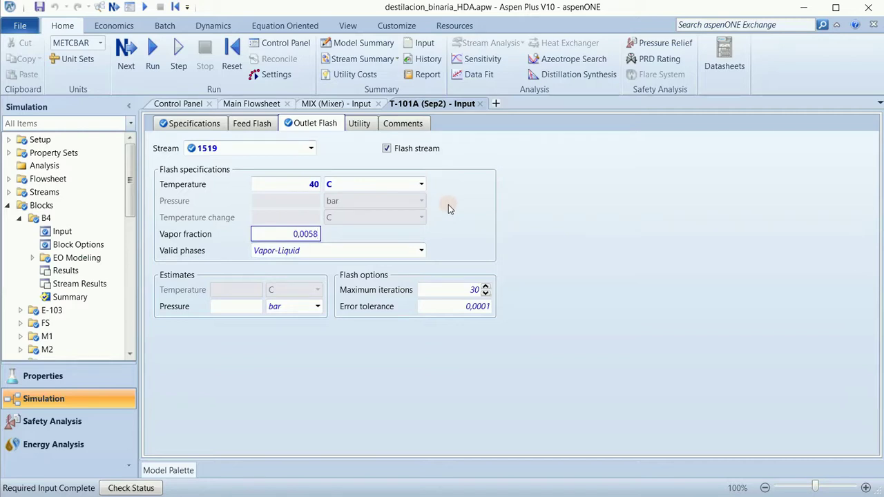
{"action": "left_click", "coordinate": [475, 228]}
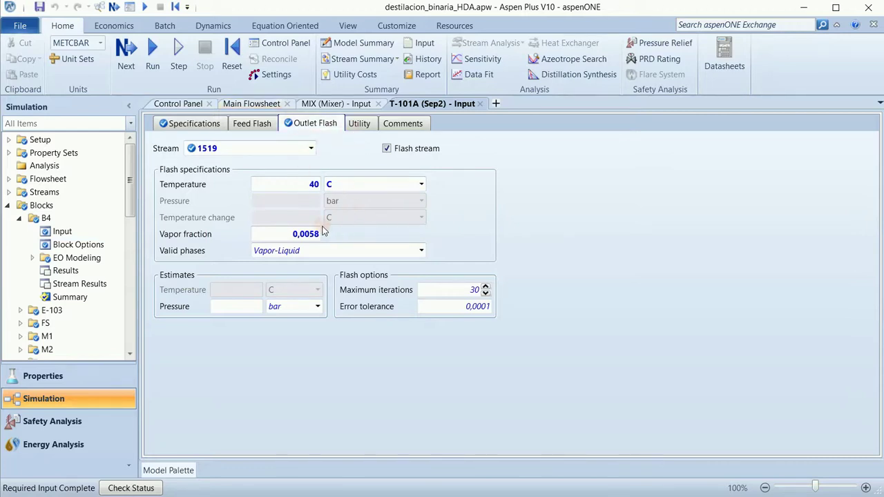
Step: Review T-101A's outlet flash specifications for stream 11 and run the simulation
{"action": "left_click", "coordinate": [311, 149]}
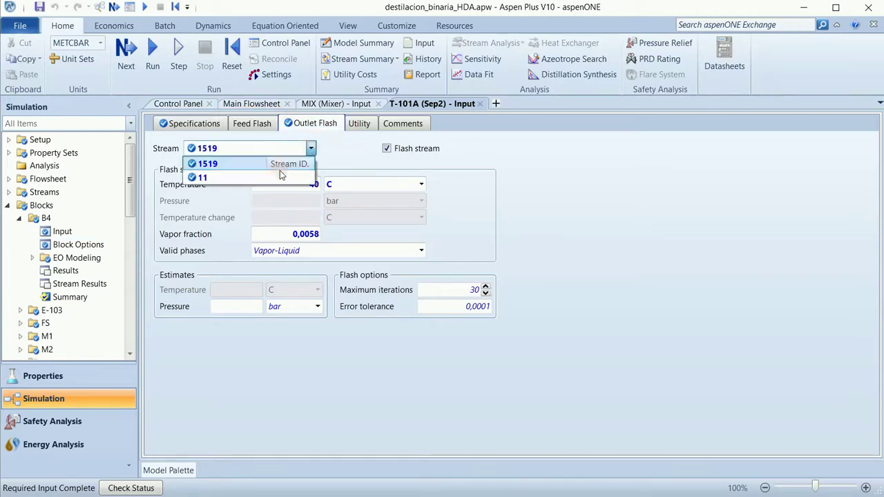
{"action": "left_click", "coordinate": [238, 178]}
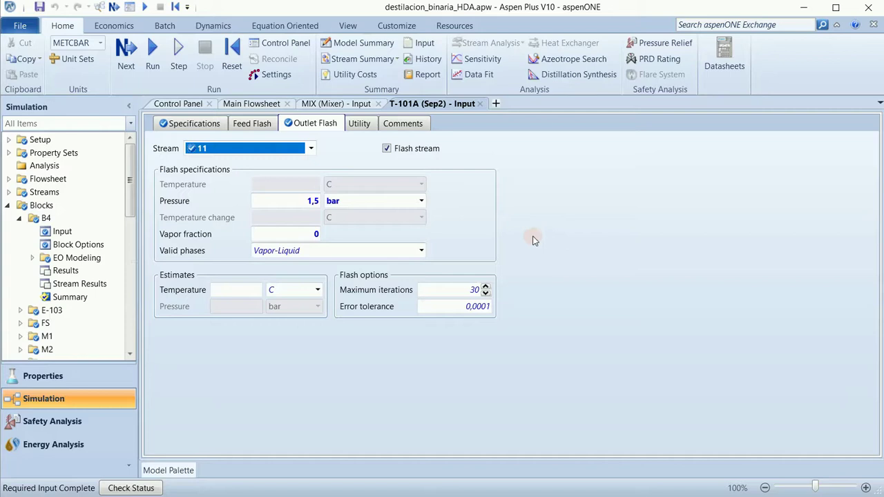
{"action": "left_click", "coordinate": [126, 56]}
{"action": "left_click", "coordinate": [520, 283]}
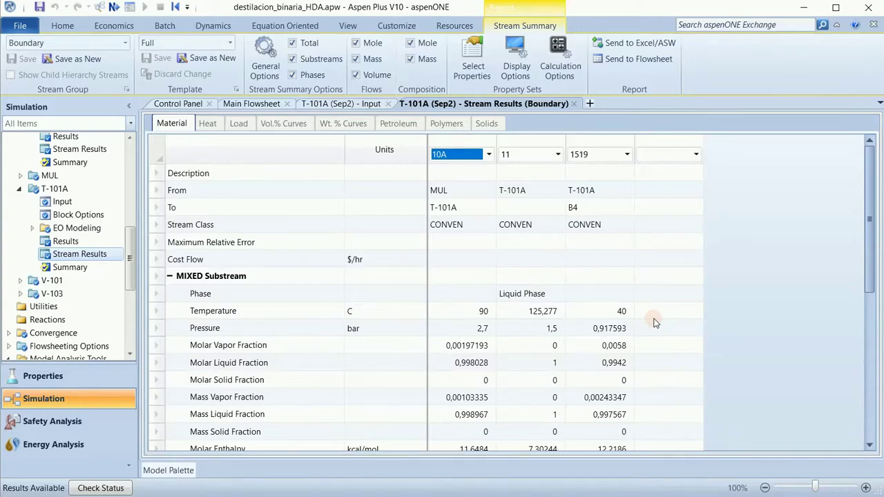
Step: Examine T-101A's stream results, expanding the mole flows and mole fractions for streams 10A, 11 and 1519
{"action": "scroll", "coordinate": [739, 230], "scroll_direction": "down", "scroll_amount": 5}
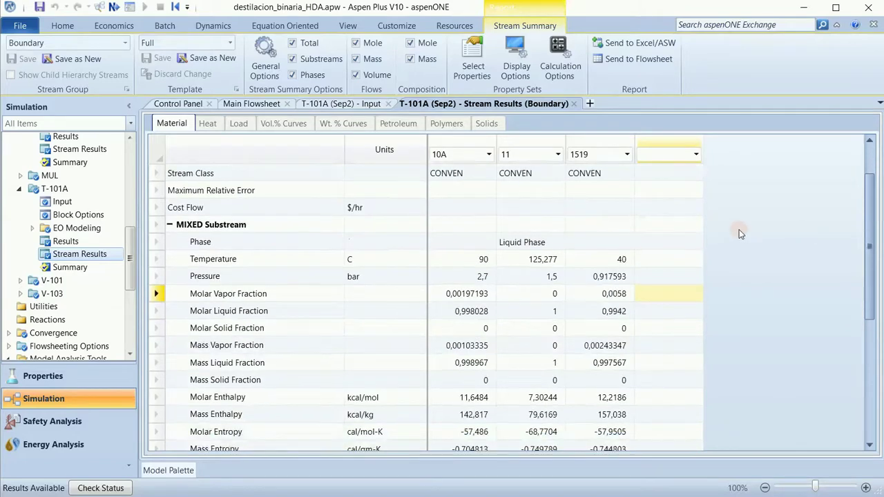
{"action": "scroll", "coordinate": [760, 284], "scroll_direction": "down", "scroll_amount": 1}
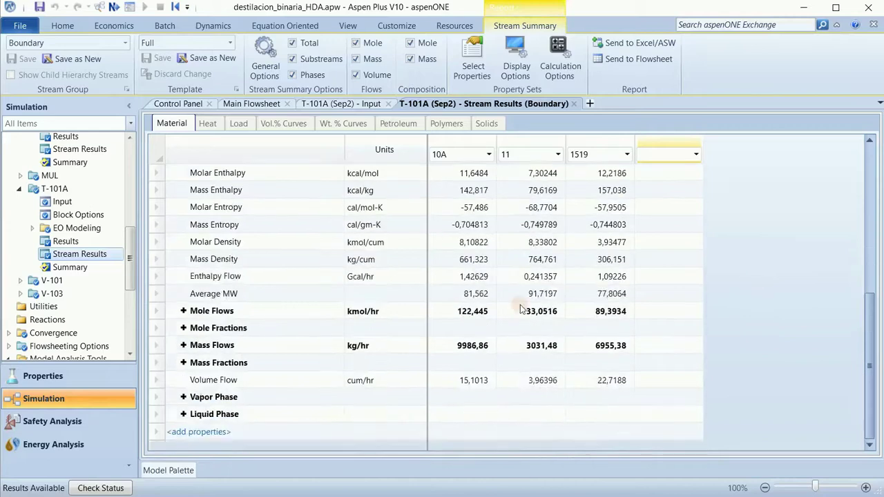
{"action": "left_click", "coordinate": [184, 311]}
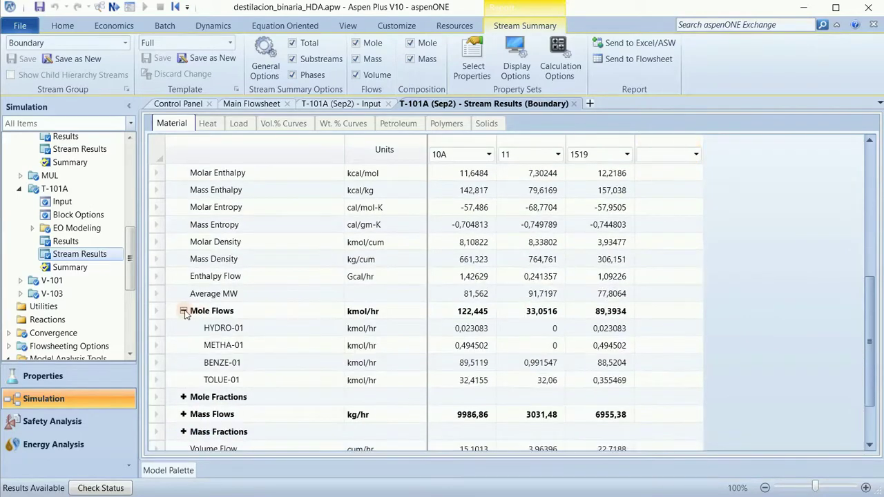
{"action": "scroll", "coordinate": [233, 375], "scroll_direction": "down", "scroll_amount": 1}
{"action": "left_click", "coordinate": [184, 328]}
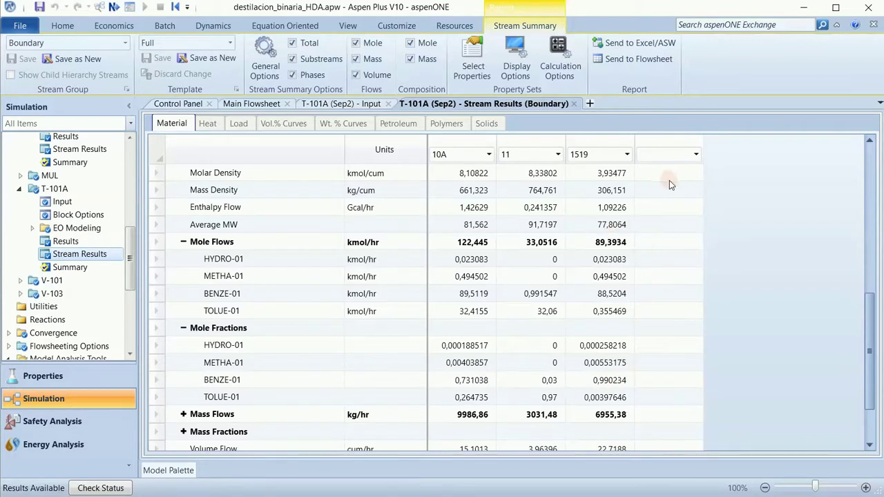
Step: Add stream 15A to T-101A's stream results and compare its component mole flows and fractions with stream 1519
{"action": "left_click", "coordinate": [695, 154]}
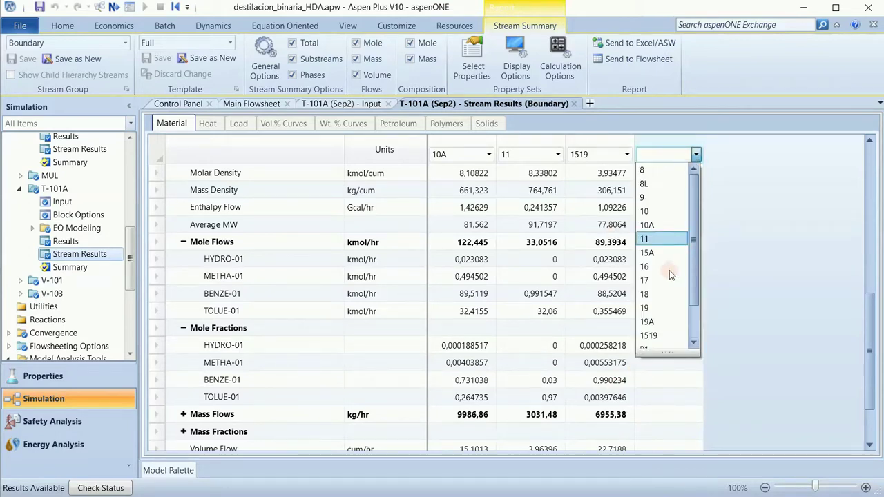
{"action": "left_click", "coordinate": [660, 254]}
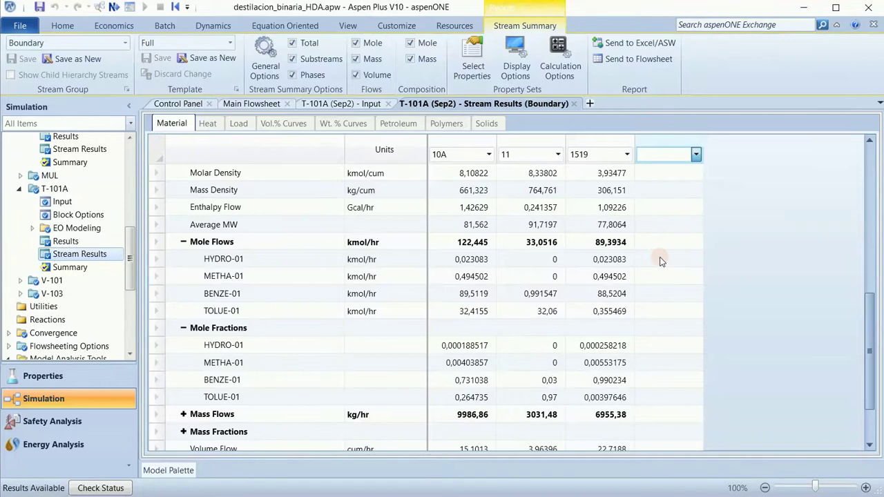
{"action": "scroll", "coordinate": [673, 338], "scroll_direction": "down", "scroll_amount": 1}
{"action": "scroll", "coordinate": [674, 339], "scroll_direction": "down", "scroll_amount": 4}
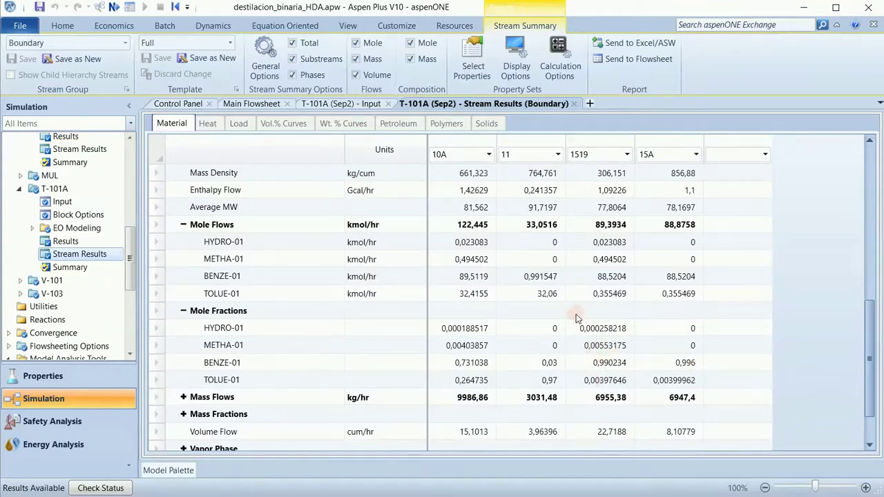
{"action": "scroll", "coordinate": [603, 349], "scroll_direction": "up", "scroll_amount": 1}
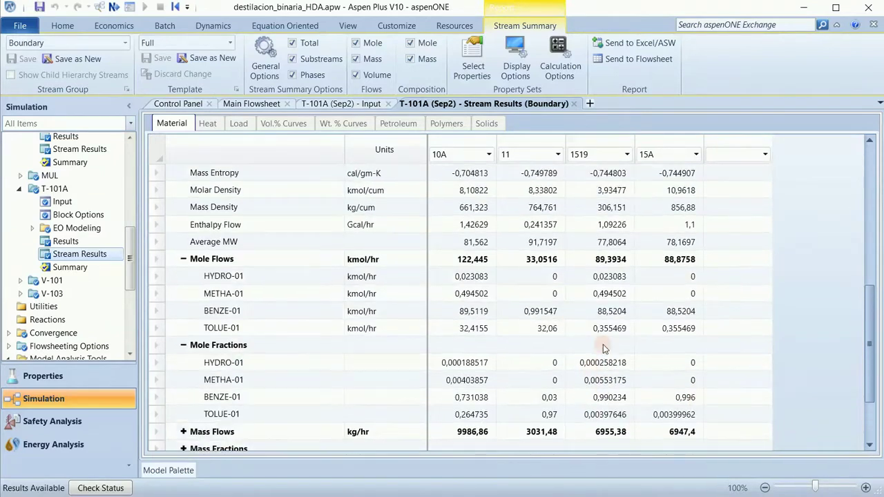
{"action": "scroll", "coordinate": [603, 349], "scroll_direction": "up", "scroll_amount": 1}
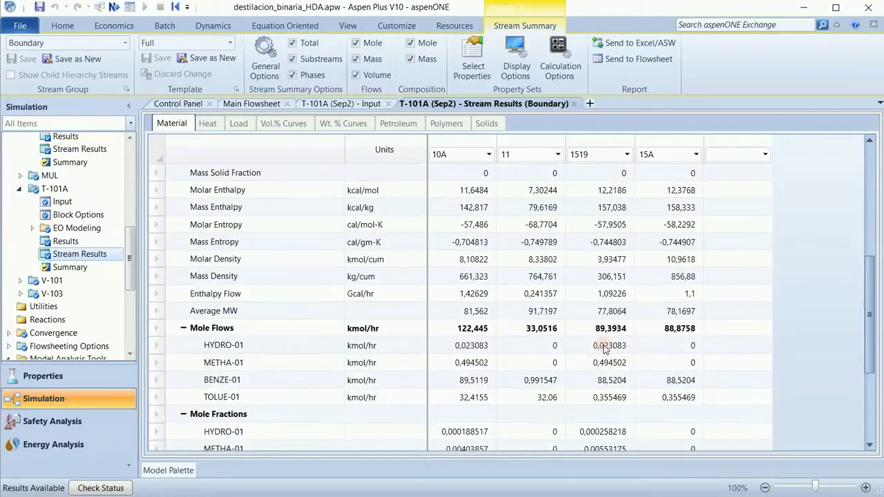
{"action": "scroll", "coordinate": [603, 348], "scroll_direction": "up", "scroll_amount": 1}
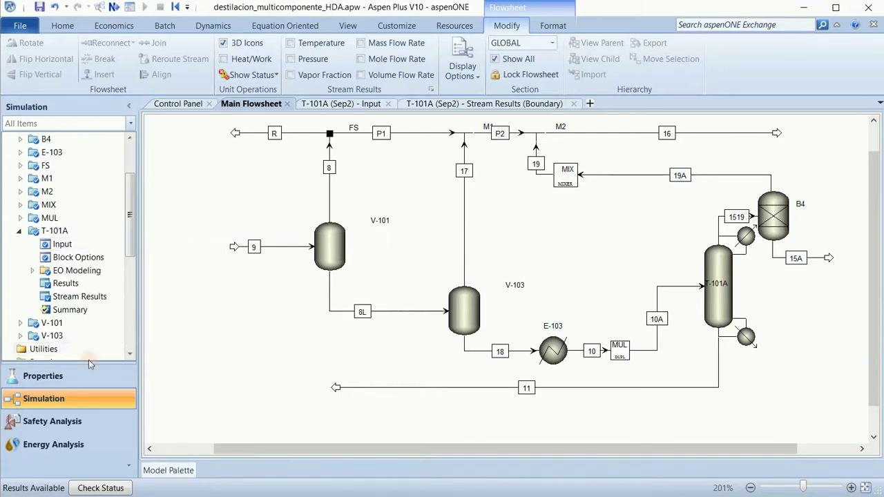
Step: Change the global base property method of the multicomponent distillation file to UNIQUAC
{"action": "left_click", "coordinate": [61, 376]}
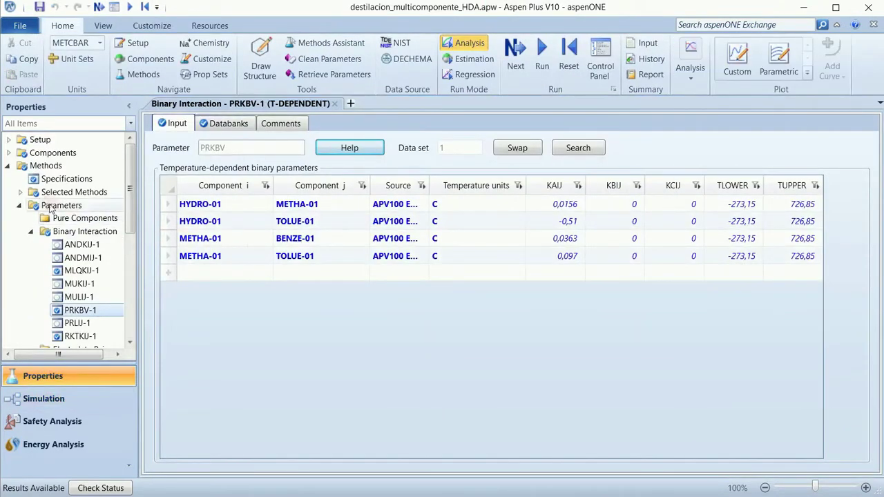
{"action": "left_click", "coordinate": [65, 179]}
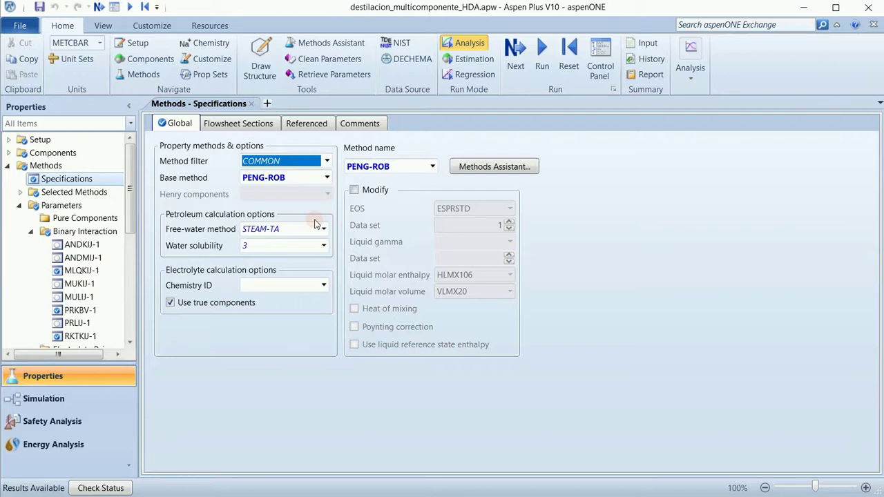
{"action": "left_click", "coordinate": [327, 178]}
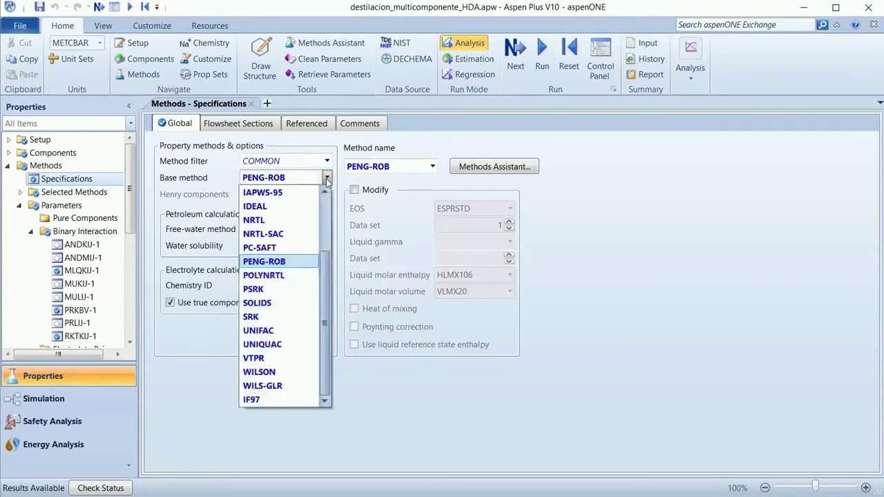
{"action": "left_click", "coordinate": [280, 349]}
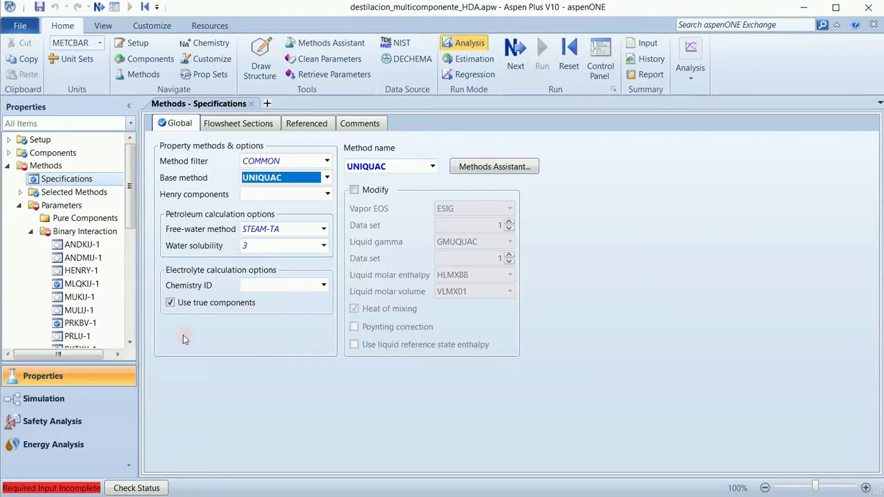
Step: Create a new Henry components set named HC-1 for the UNIQUAC method
{"action": "left_click", "coordinate": [327, 196]}
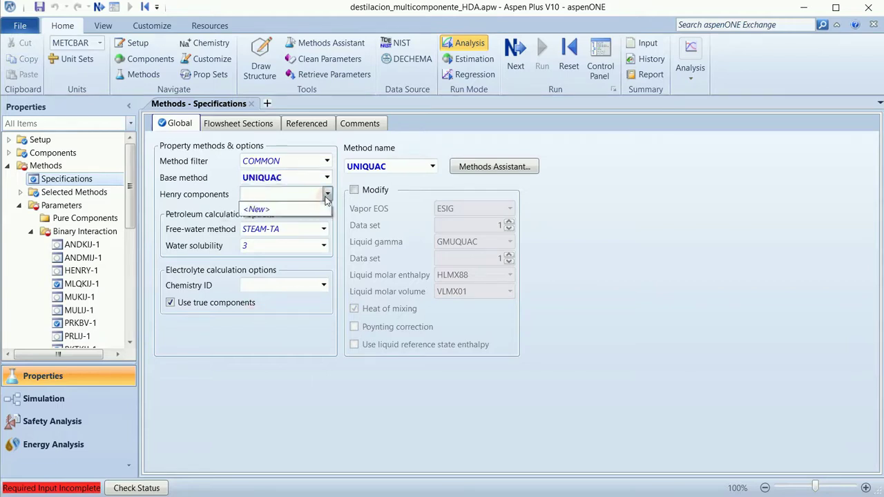
{"action": "left_click", "coordinate": [265, 212]}
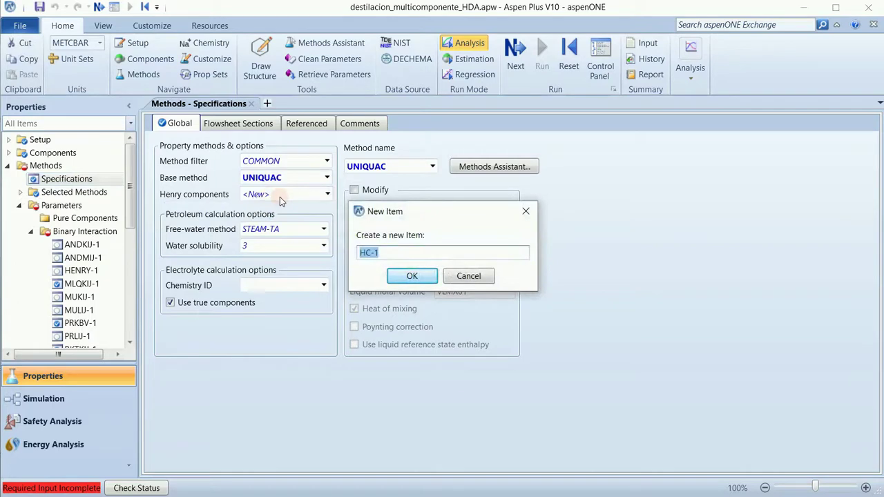
{"action": "left_click", "coordinate": [411, 274]}
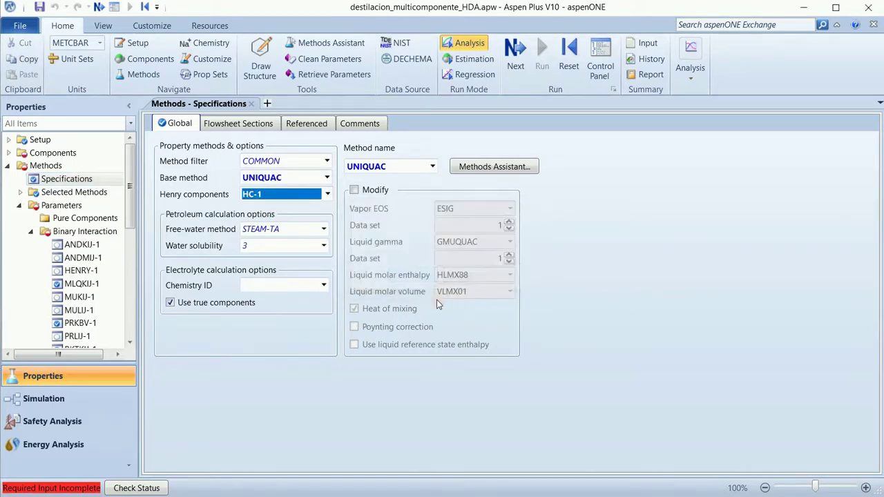
Step: Accept the UNIQ-1 binary parameters and assign HYDRO-01 and METHA-01 as Henry components in HC-1, updating the parameters
{"action": "left_click", "coordinate": [98, 7]}
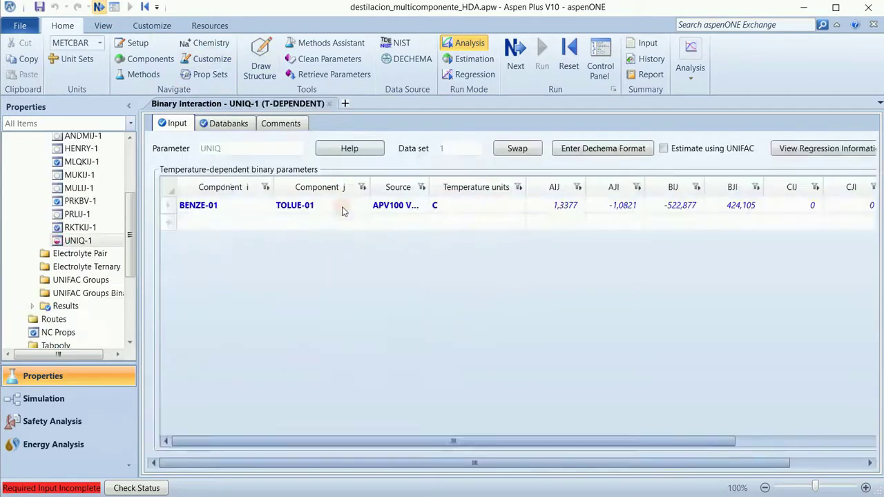
{"action": "left_click", "coordinate": [515, 55]}
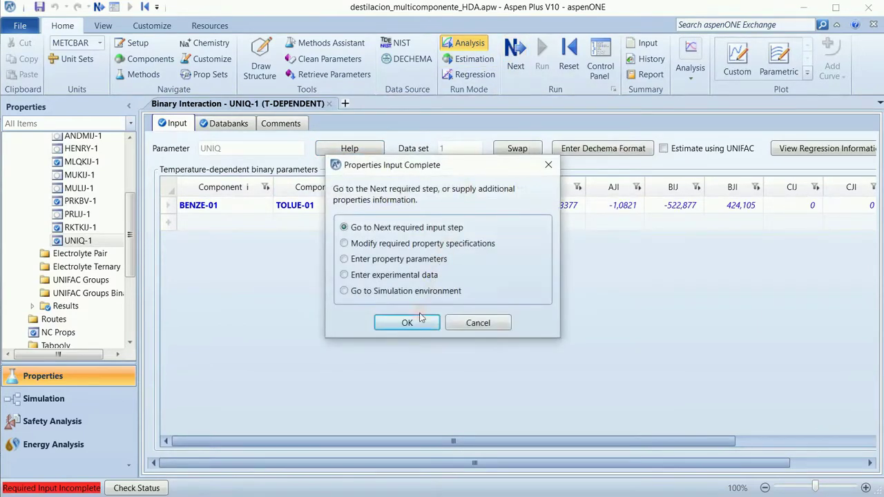
{"action": "left_click", "coordinate": [407, 323]}
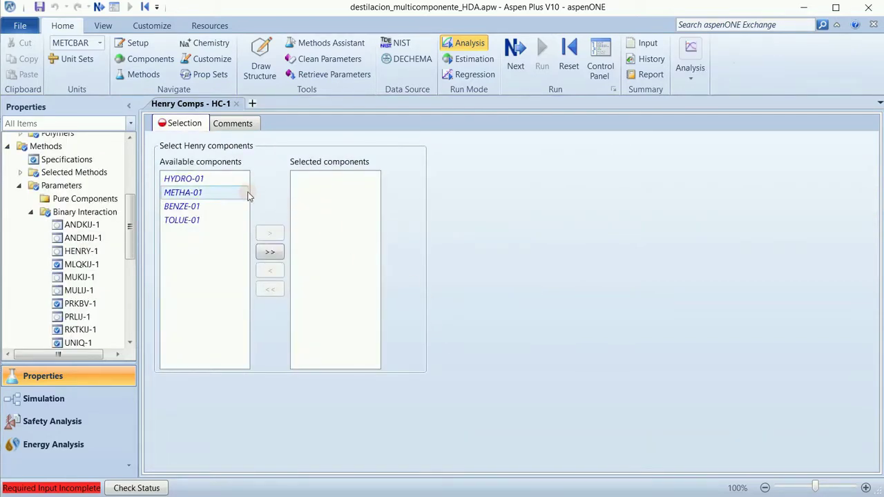
{"action": "left_click", "coordinate": [193, 180]}
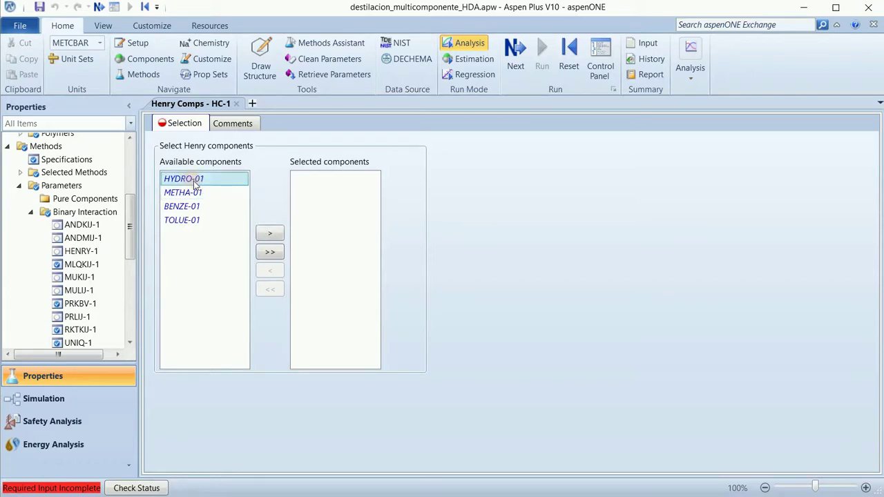
{"action": "left_click", "coordinate": [193, 194], "text": "ctrl"}
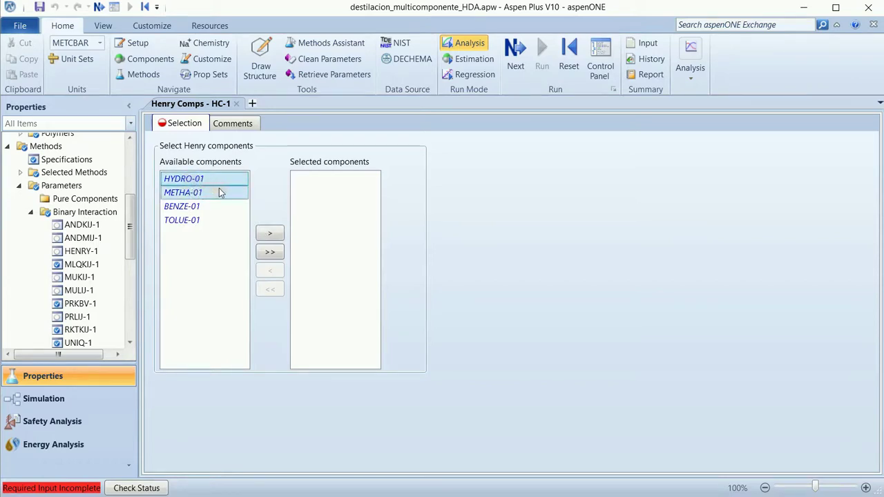
{"action": "left_click", "coordinate": [270, 235]}
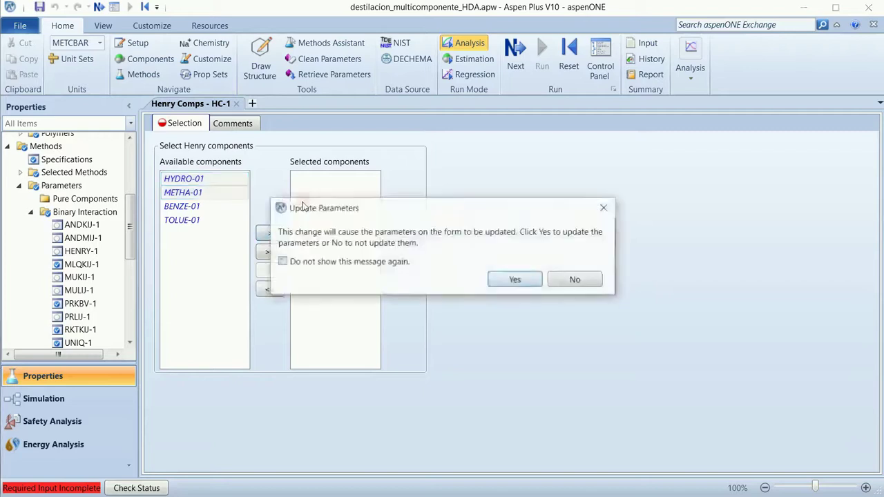
{"action": "left_click", "coordinate": [515, 281]}
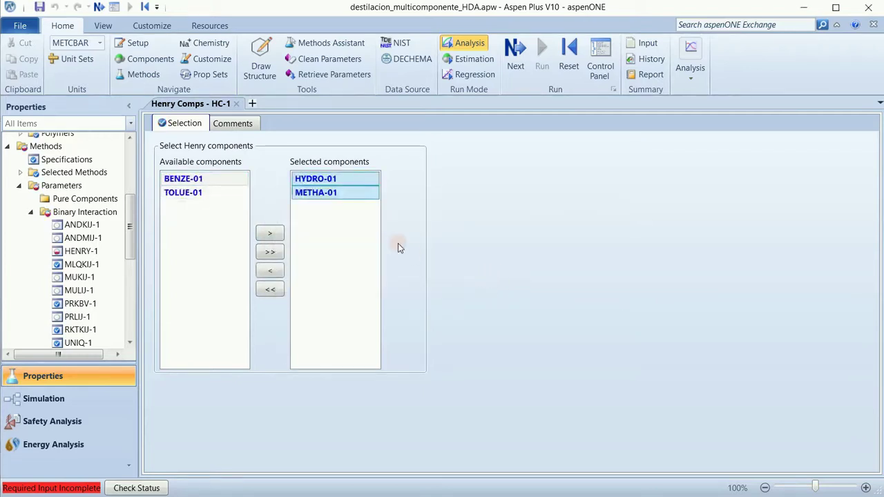
{"action": "left_click", "coordinate": [338, 196]}
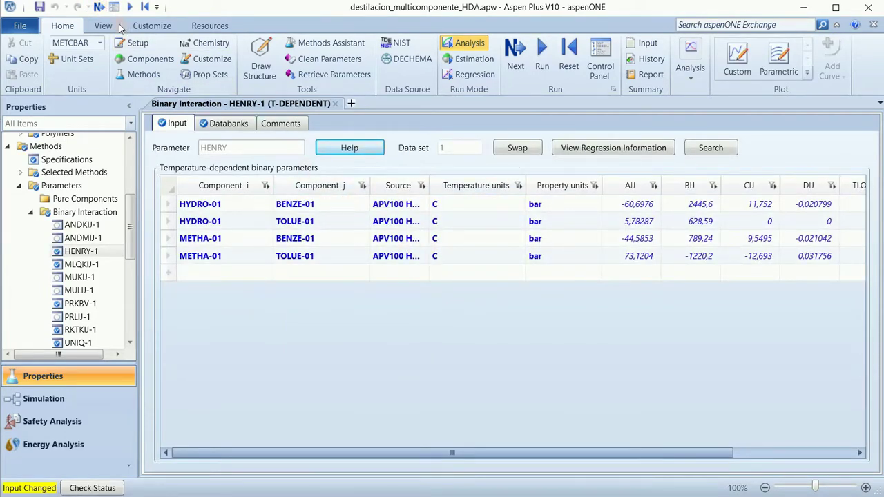
Step: Finish the property input with the HENRY-1 parameters accepted and go to the Simulation environment
{"action": "left_click", "coordinate": [99, 8]}
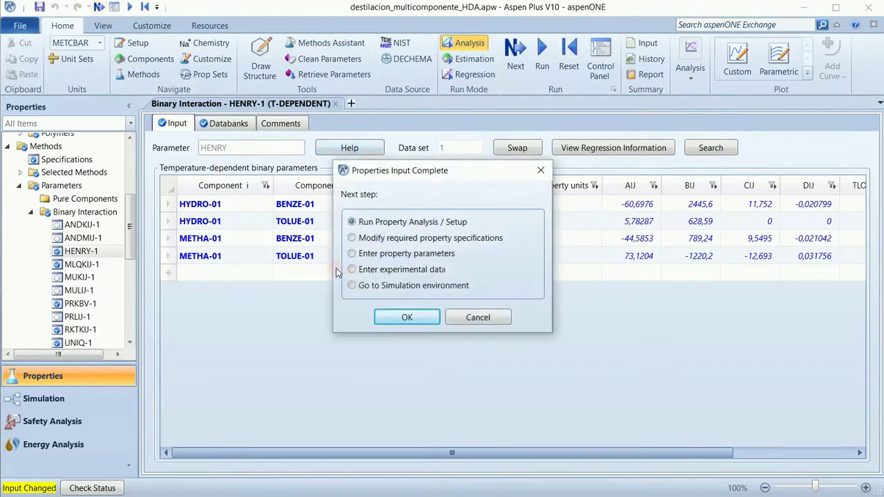
{"action": "left_click", "coordinate": [373, 287]}
{"action": "left_click", "coordinate": [406, 318]}
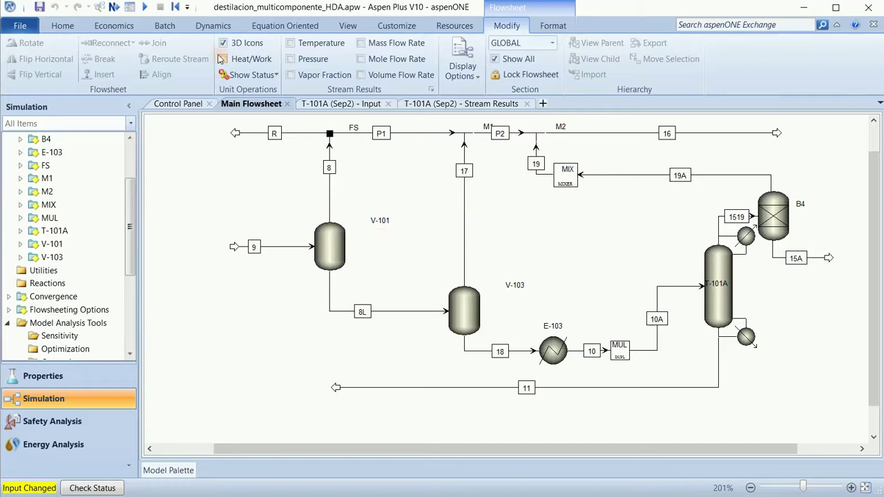
Step: Fit the whole flowsheet in view, then zoom out for free space around column T-101A
{"action": "left_click", "coordinate": [408, 212]}
{"action": "right_click", "coordinate": [408, 212]}
{"action": "left_click", "coordinate": [380, 237]}
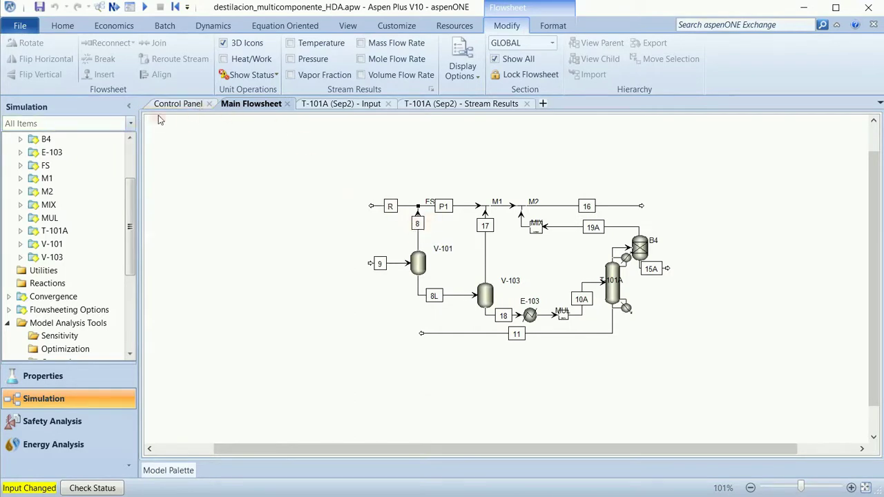
{"action": "right_click", "coordinate": [328, 206]}
{"action": "left_click_drag", "start_coordinate": [328, 164], "coordinate": [723, 423]}
{"action": "right_click", "coordinate": [689, 387]}
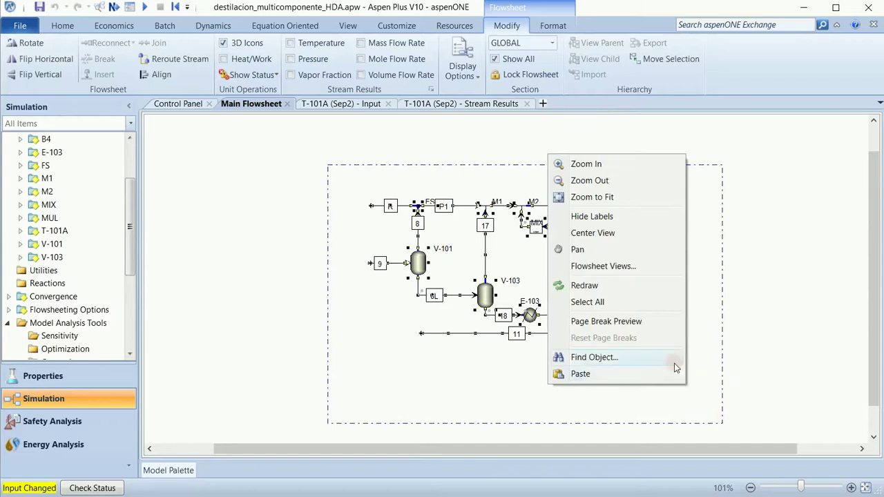
{"action": "left_click", "coordinate": [608, 199]}
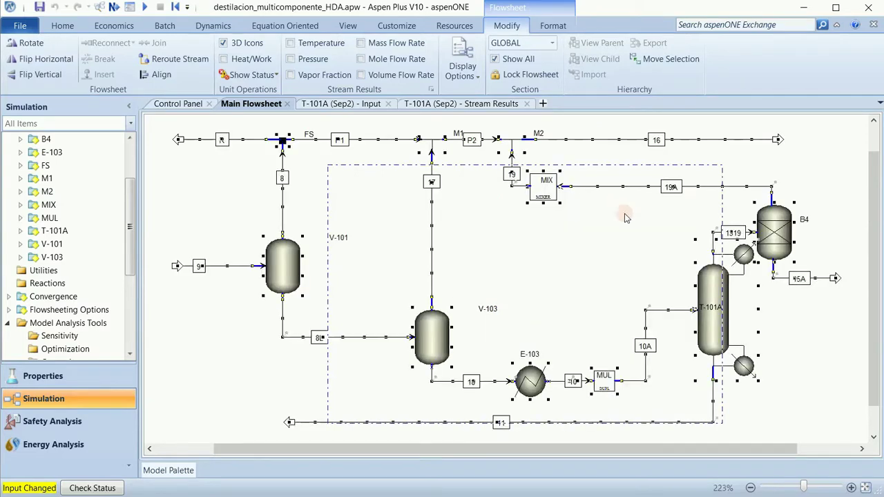
{"action": "right_click", "coordinate": [537, 235]}
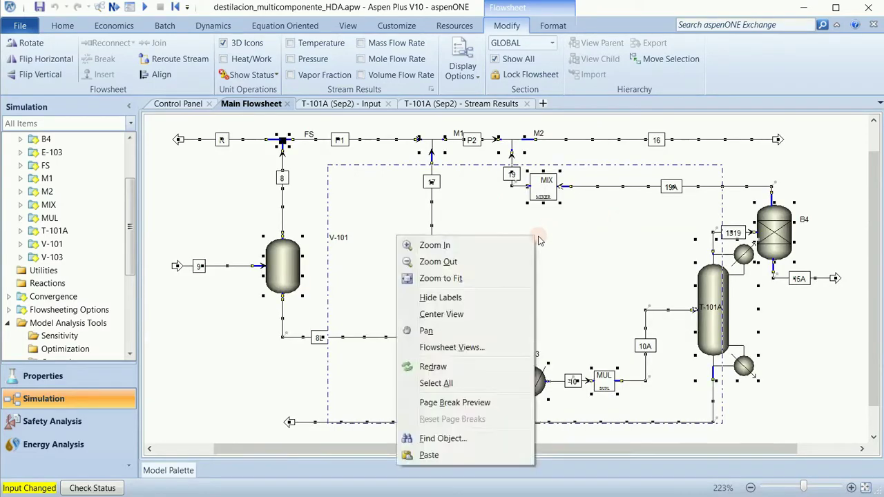
{"action": "left_click", "coordinate": [513, 265]}
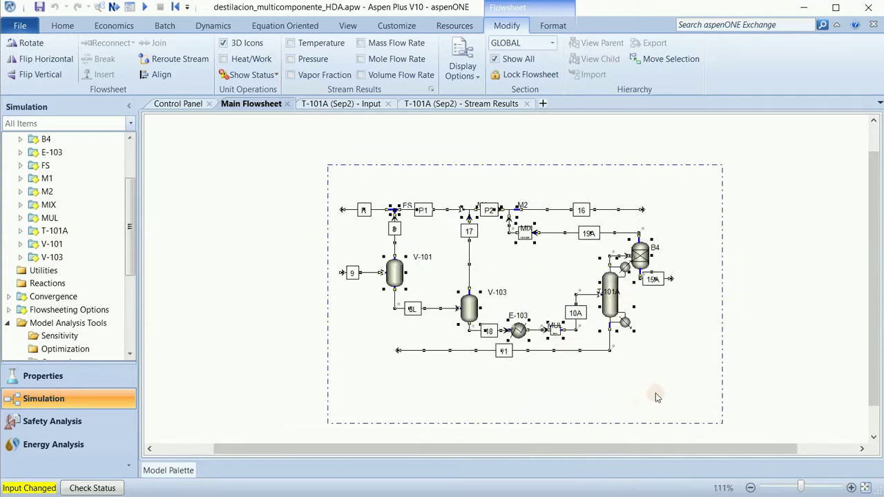
{"action": "left_click", "coordinate": [750, 346]}
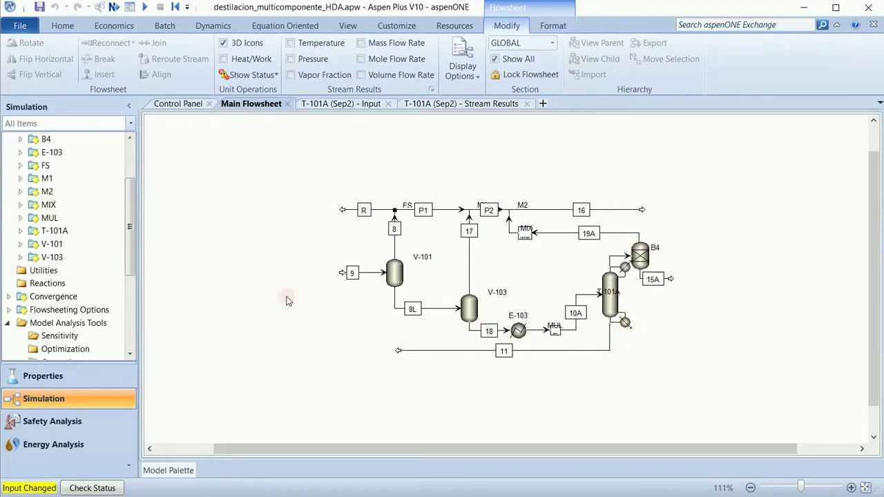
Step: Place a DSTWU column block on the flowsheet, below and to the right of column T-101A
{"action": "left_click", "coordinate": [176, 471]}
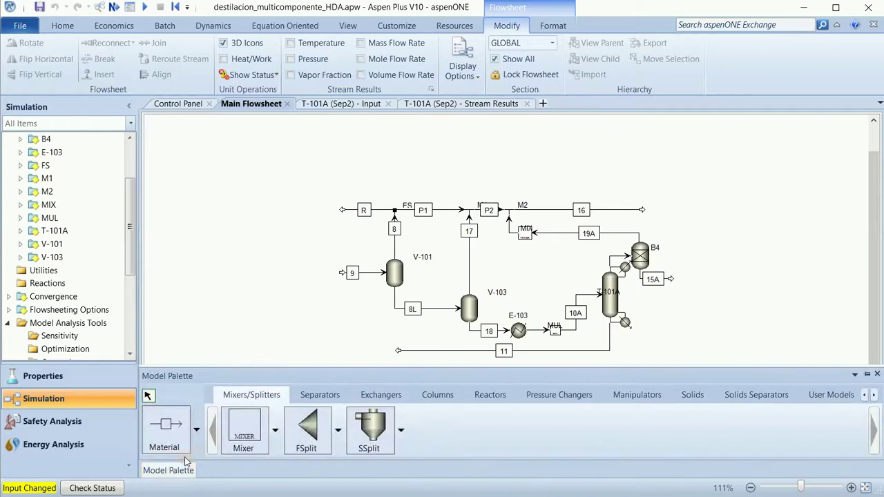
{"action": "left_click", "coordinate": [436, 397]}
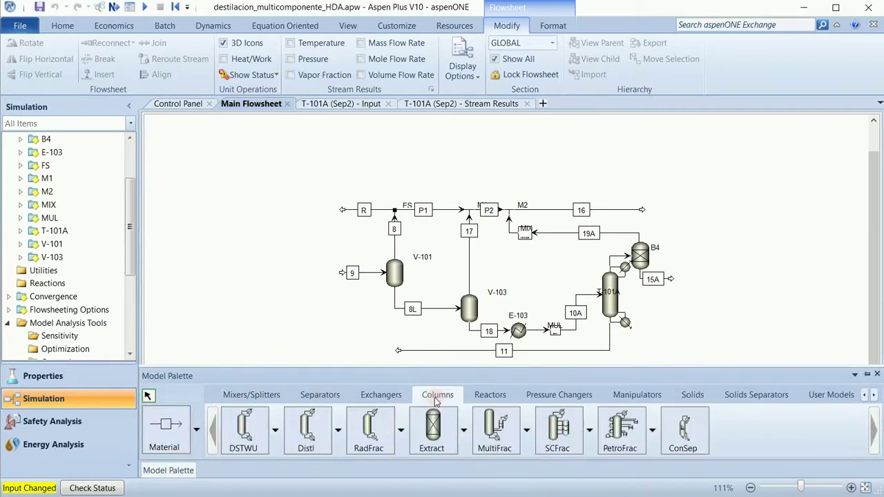
{"action": "left_click", "coordinate": [241, 442]}
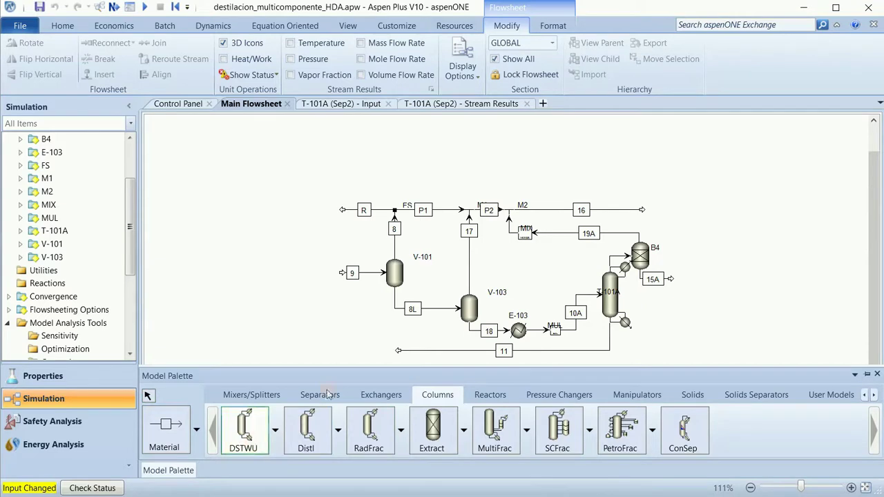
{"action": "right_click", "coordinate": [656, 357]}
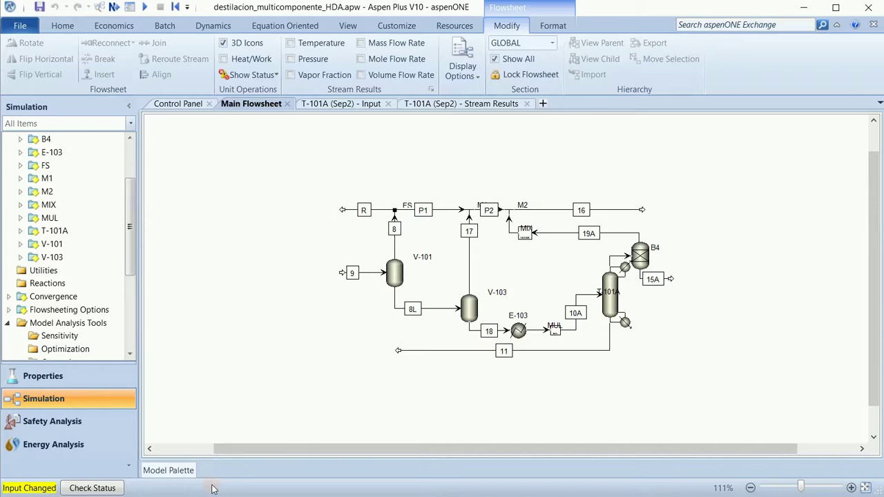
{"action": "left_click", "coordinate": [174, 470]}
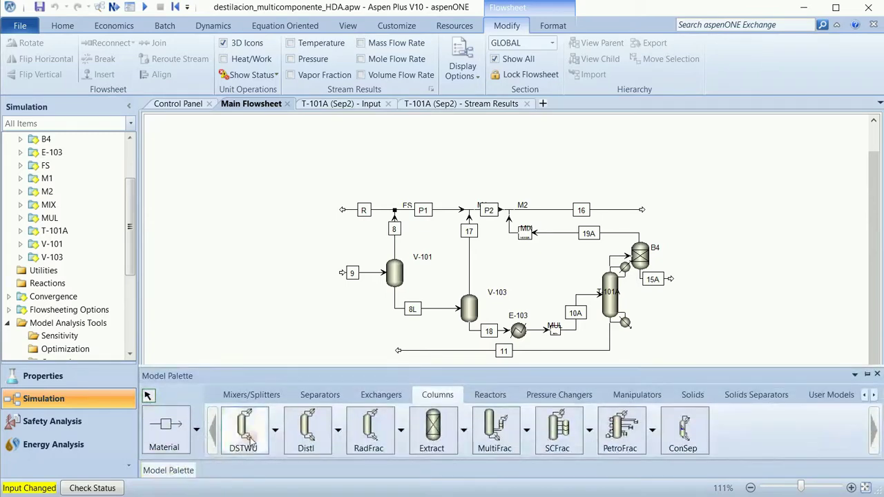
{"action": "left_click", "coordinate": [650, 348]}
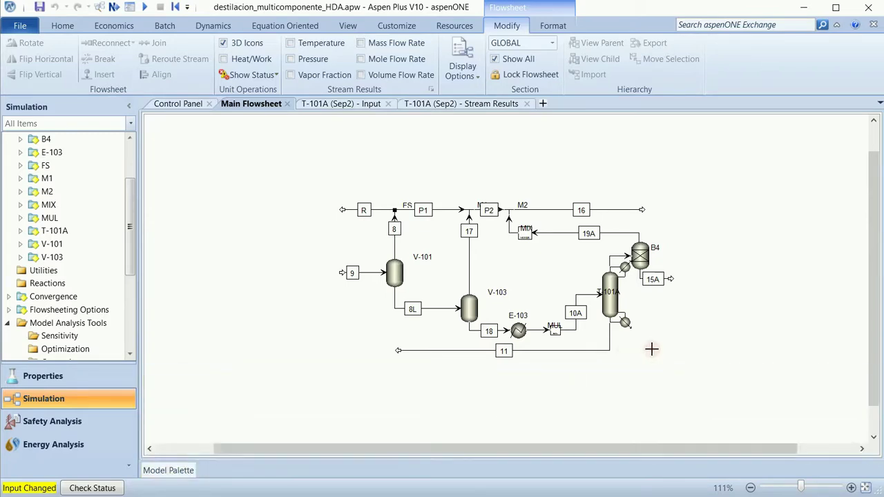
{"action": "left_click", "coordinate": [652, 349]}
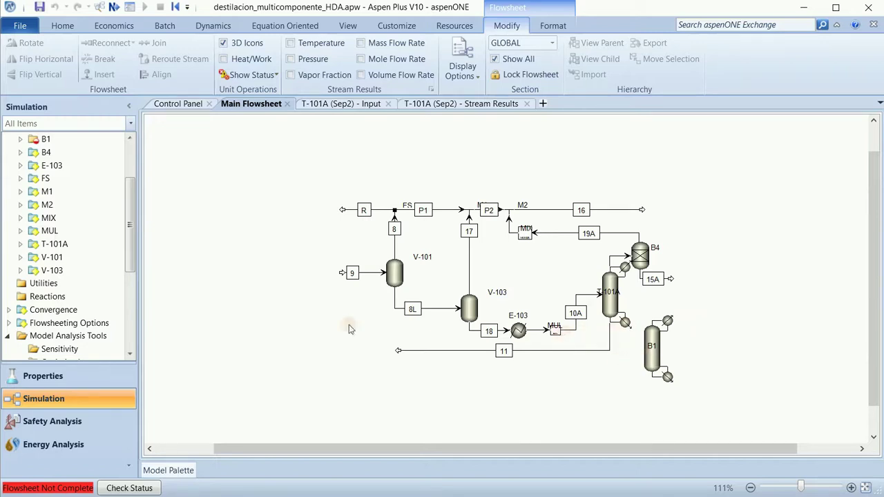
Step: Connect a material stream from the MUL block to the feed of column B1 and rename it 10B
{"action": "left_click", "coordinate": [168, 471]}
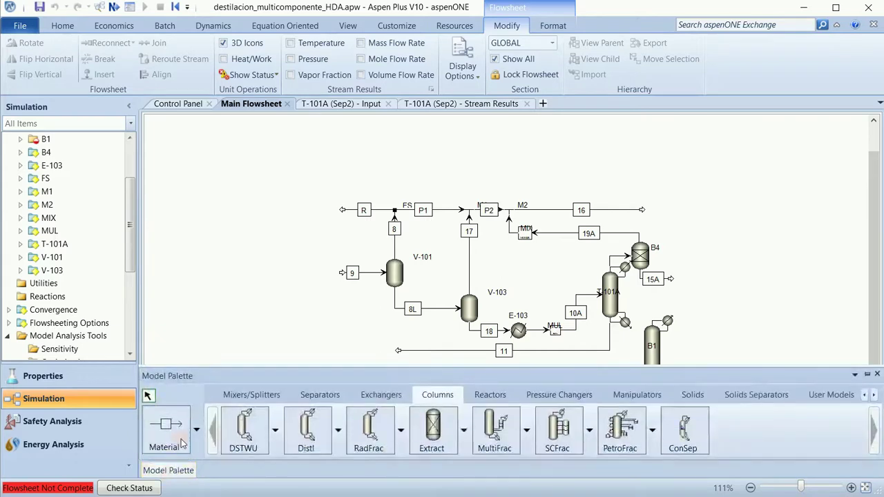
{"action": "left_click", "coordinate": [182, 442]}
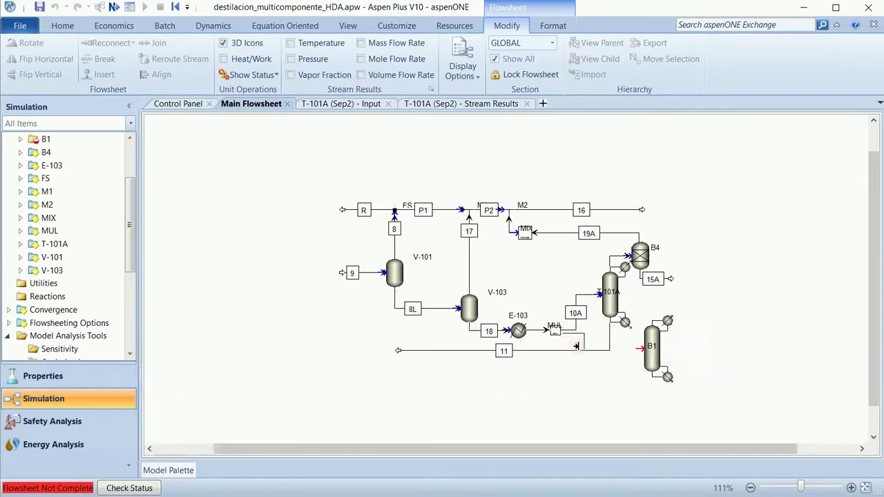
{"action": "left_click", "coordinate": [636, 350]}
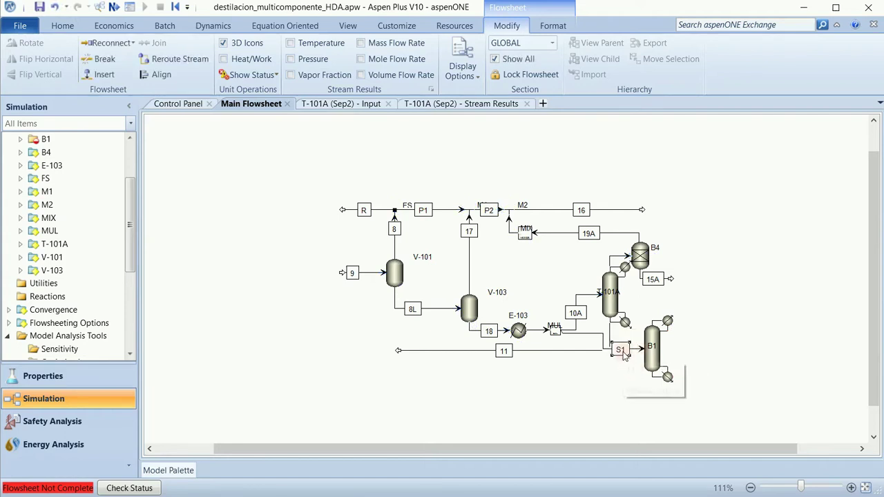
{"action": "right_click", "coordinate": [622, 352]}
{"action": "left_click", "coordinate": [577, 256]}
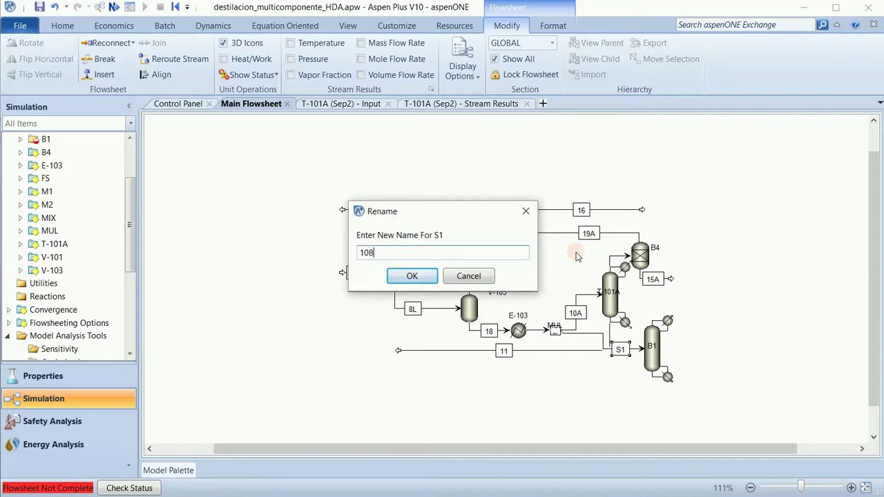
{"action": "left_click", "coordinate": [423, 276]}
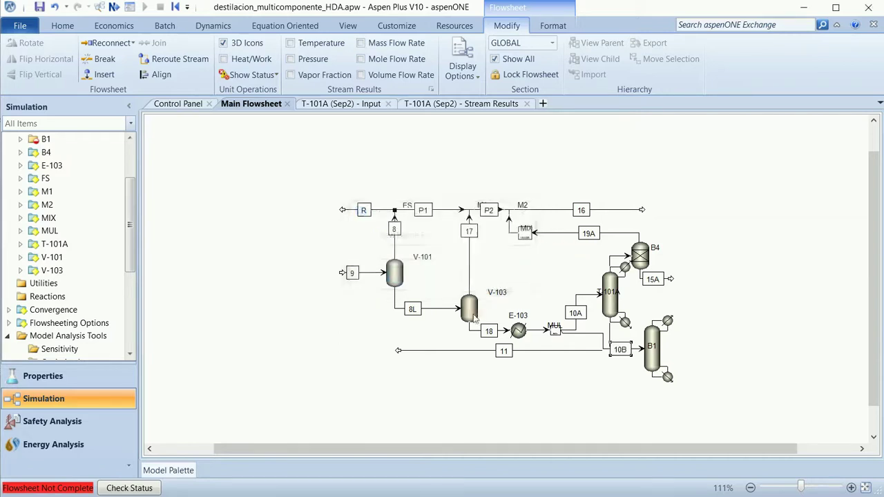
{"action": "left_click", "coordinate": [540, 393]}
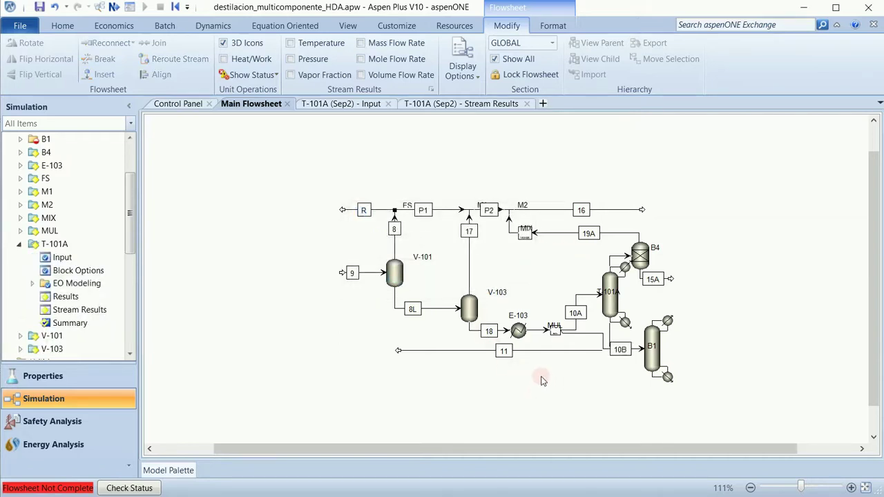
Step: Rename the bottoms product stream of column T-101A to 11A
{"action": "right_click", "coordinate": [506, 352]}
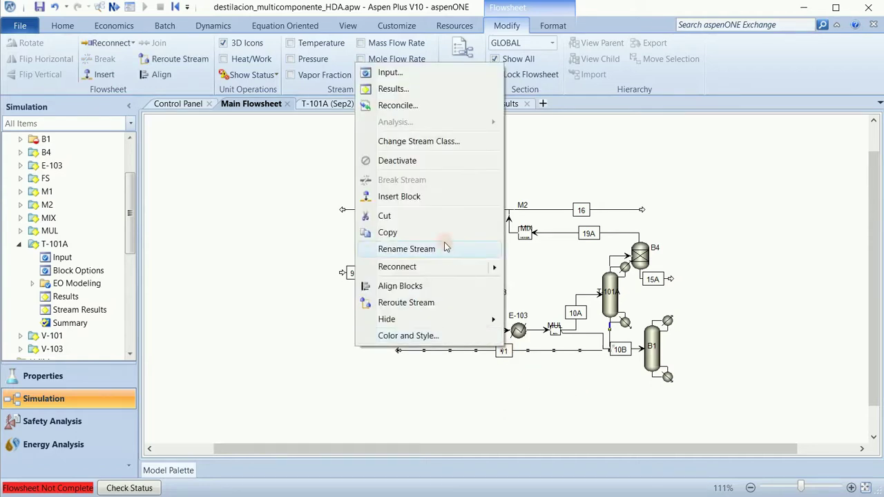
{"action": "left_click", "coordinate": [407, 249]}
{"action": "left_click", "coordinate": [404, 254]}
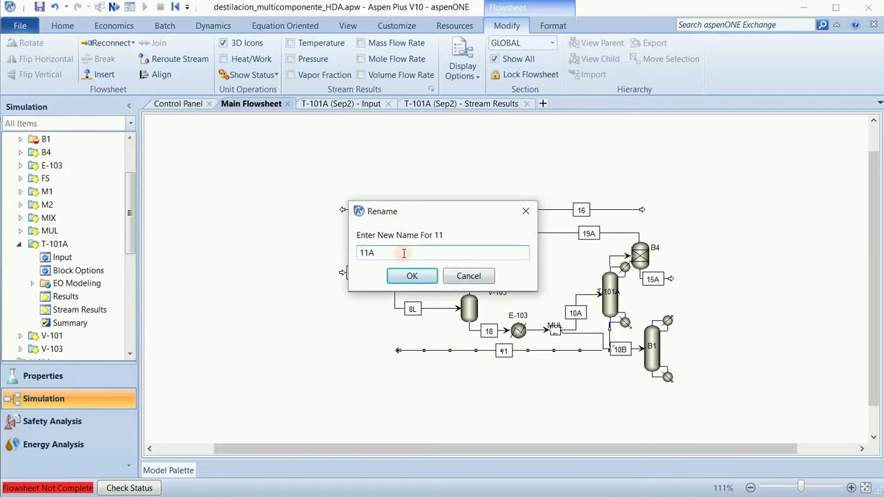
{"action": "left_click", "coordinate": [411, 276]}
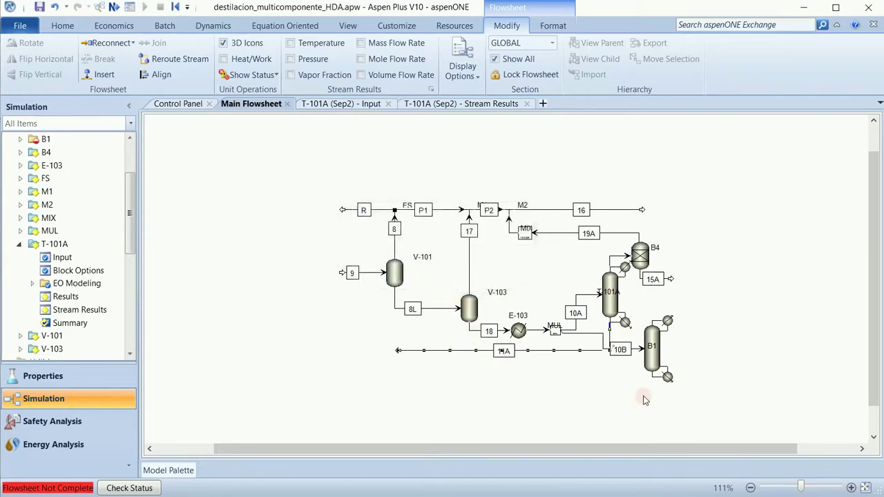
Step: Draw a material product stream from the bottoms outlet of column B1, ending below stream 11A, and rename it 11B
{"action": "left_click", "coordinate": [167, 470]}
{"action": "left_click", "coordinate": [169, 434]}
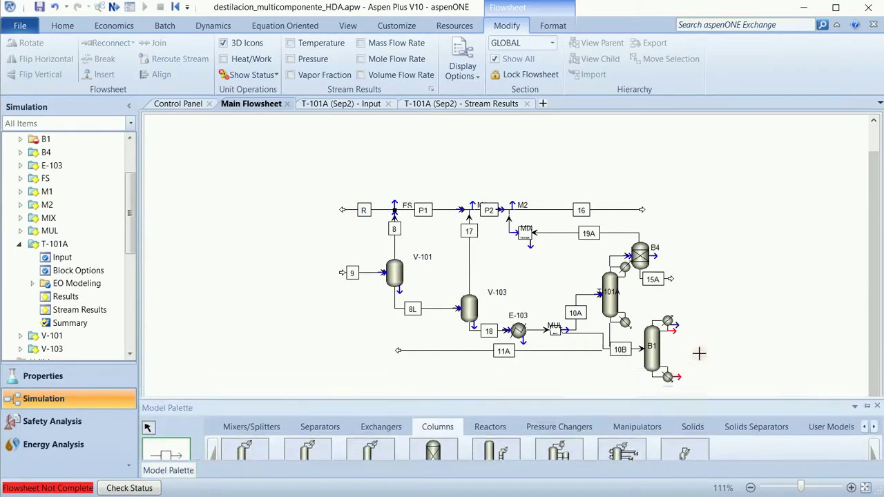
{"action": "left_click", "coordinate": [668, 378]}
{"action": "left_click", "coordinate": [544, 404]}
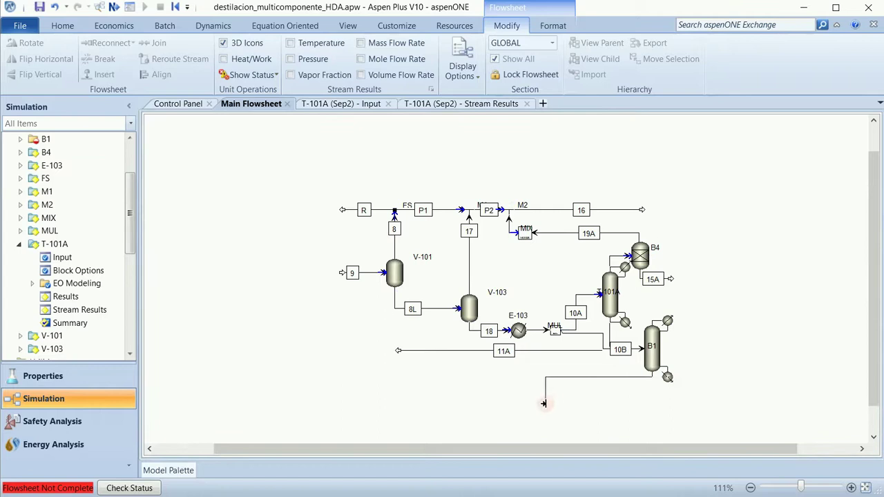
{"action": "left_click", "coordinate": [494, 399]}
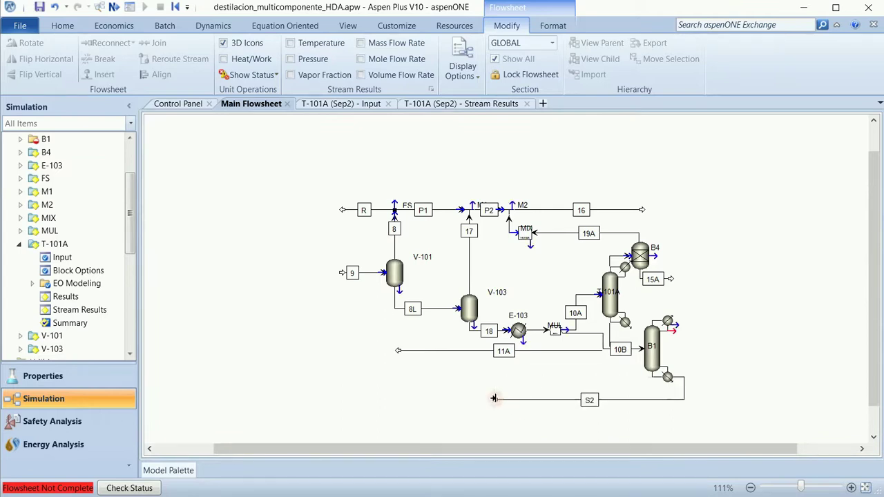
{"action": "right_click", "coordinate": [620, 407]}
{"action": "right_click", "coordinate": [593, 406]}
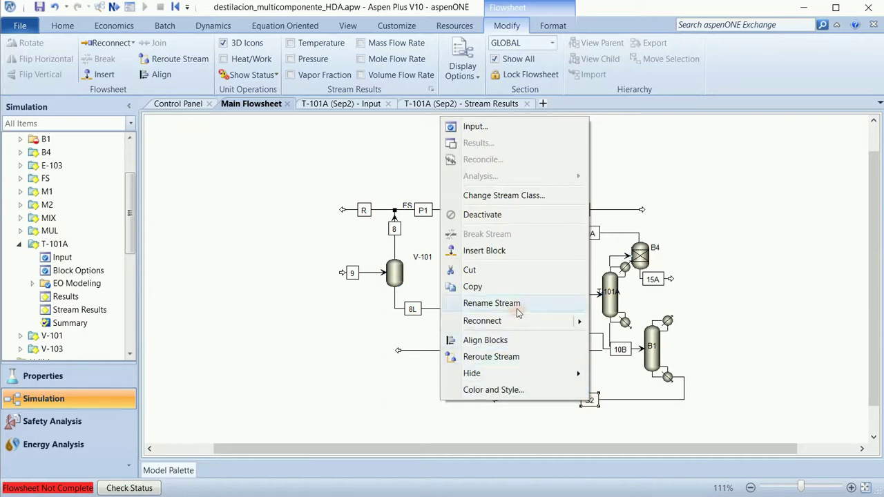
{"action": "left_click", "coordinate": [491, 304]}
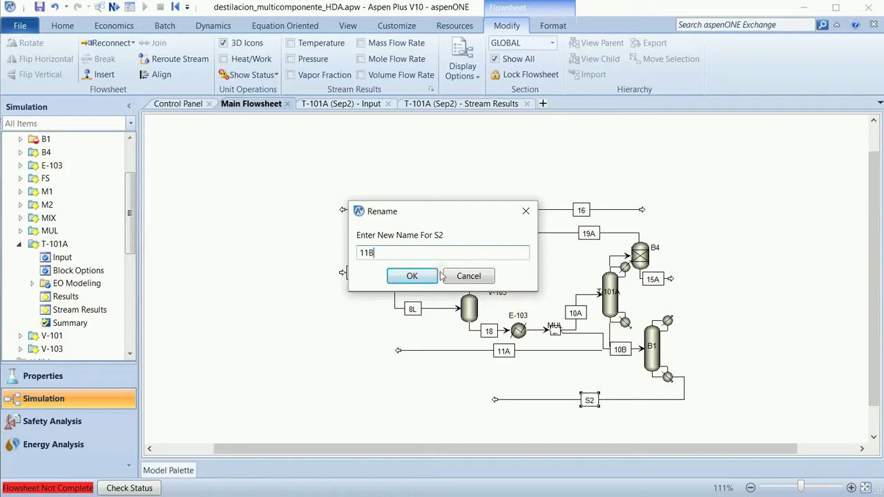
{"action": "left_click", "coordinate": [412, 278]}
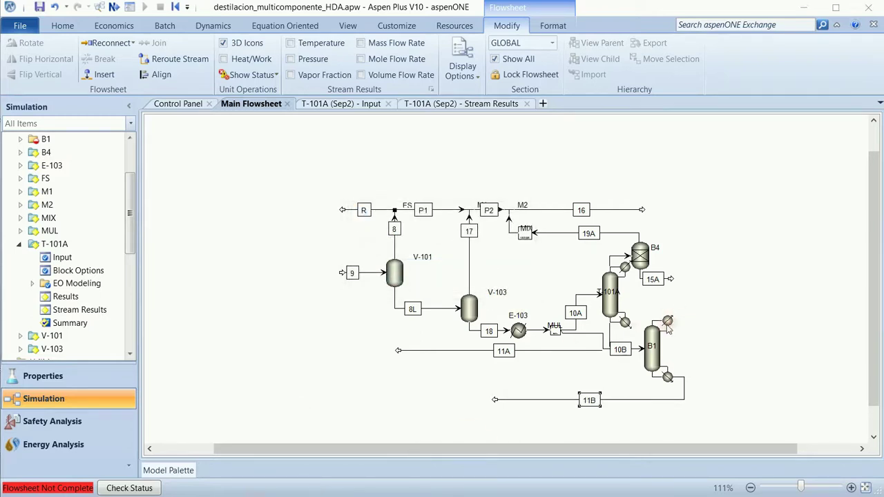
Step: Connect the distillate outlet of column B1 to the MIX block with a material stream and rename it 19B
{"action": "left_click", "coordinate": [168, 470]}
{"action": "left_click", "coordinate": [166, 427]}
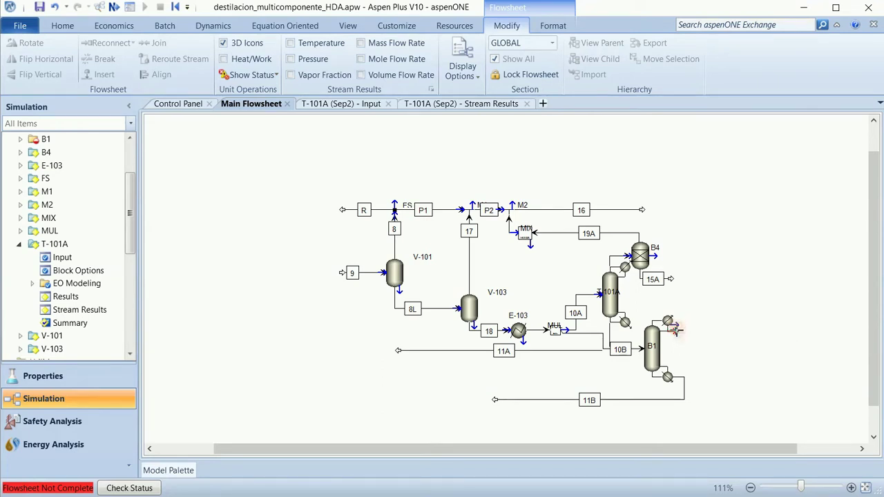
{"action": "left_click", "coordinate": [674, 330]}
{"action": "left_click", "coordinate": [740, 307]}
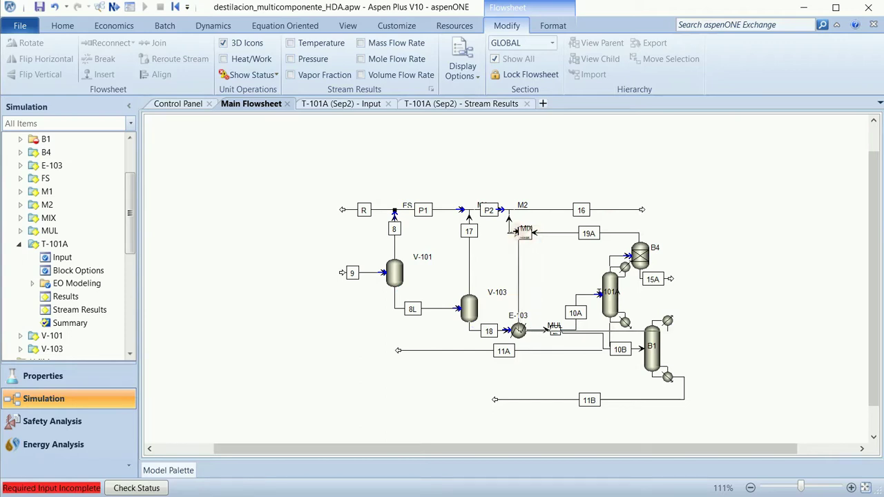
{"action": "left_click", "coordinate": [540, 224]}
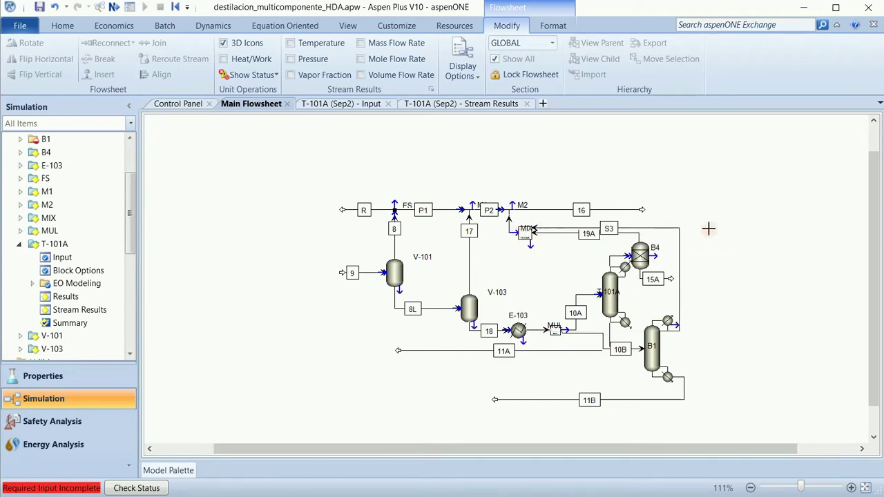
{"action": "right_click", "coordinate": [713, 232]}
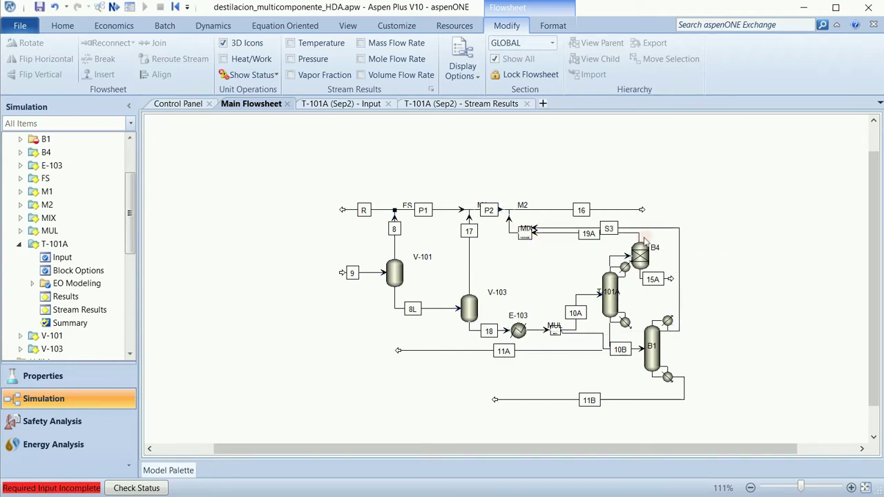
{"action": "left_click", "coordinate": [552, 228]}
{"action": "right_click", "coordinate": [537, 230]}
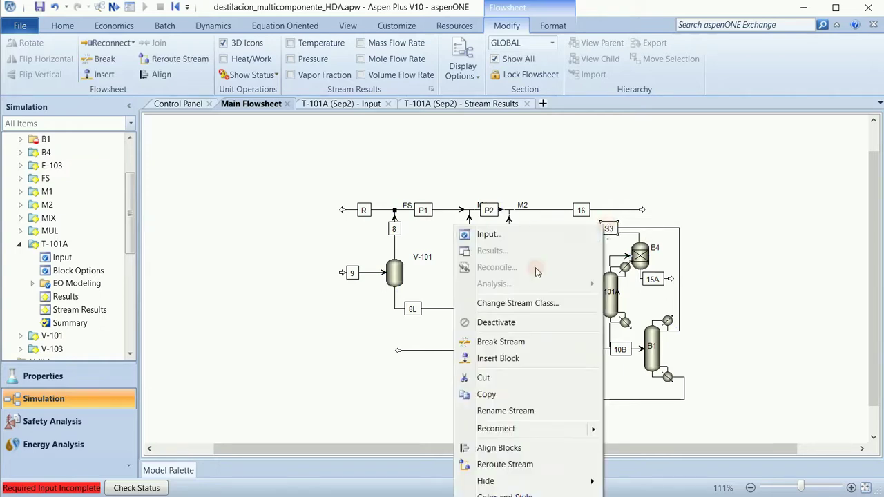
{"action": "left_click", "coordinate": [509, 411]}
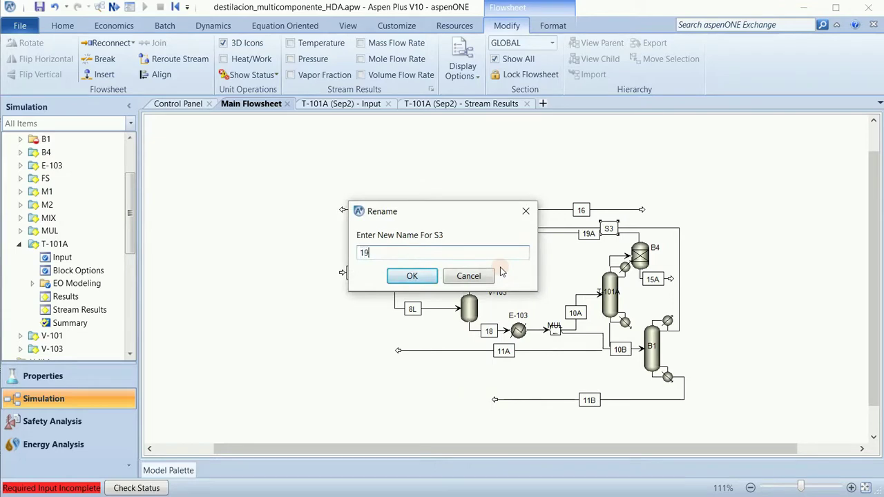
{"action": "left_click", "coordinate": [412, 276]}
Step: Reconnect the destination of stream 19A away from the MIX block, leaving it as a free product end below the MIX line
{"action": "right_click", "coordinate": [564, 236]}
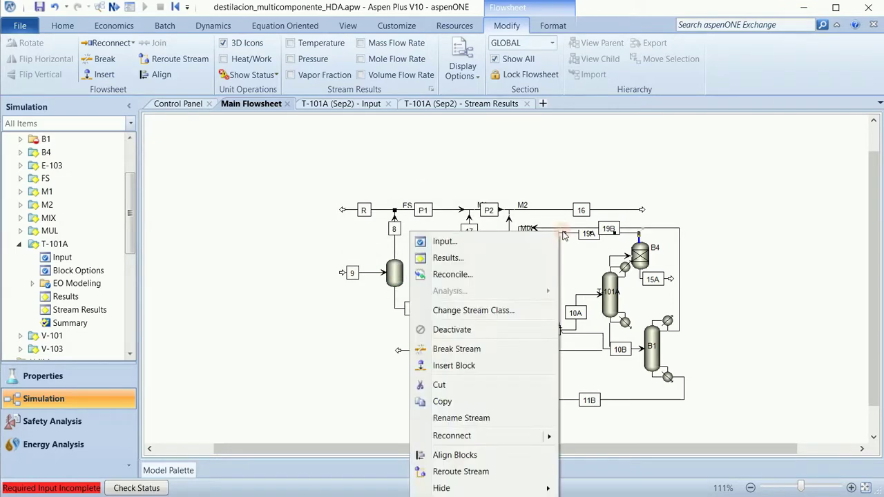
{"action": "mouse_move", "coordinate": [472, 432]}
{"action": "left_click", "coordinate": [384, 431]}
{"action": "left_click", "coordinate": [571, 267]}
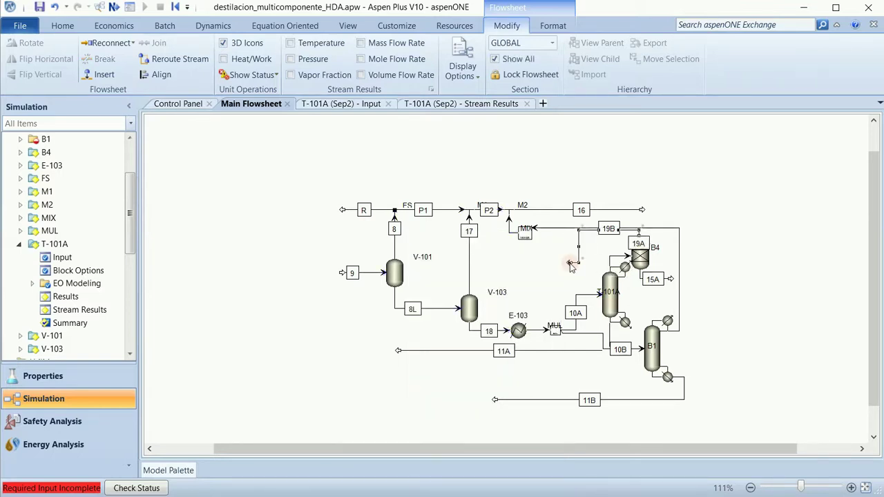
{"action": "left_click_drag", "start_coordinate": [589, 235], "coordinate": [536, 232]}
{"action": "left_click", "coordinate": [538, 257]}
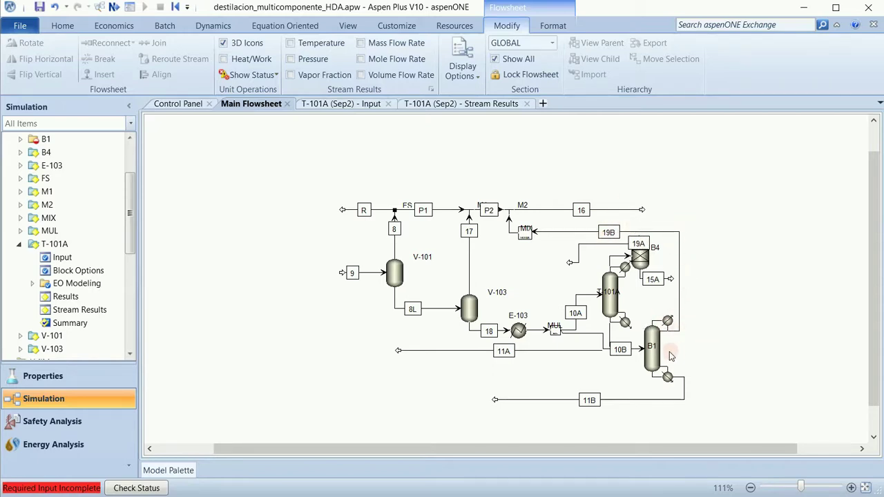
Step: Shift column B1 to the right and reroute stream 10B below stream 11A to keep the lines from overlapping
{"action": "left_click_drag", "start_coordinate": [661, 365], "coordinate": [679, 366]}
{"action": "left_click", "coordinate": [621, 367]}
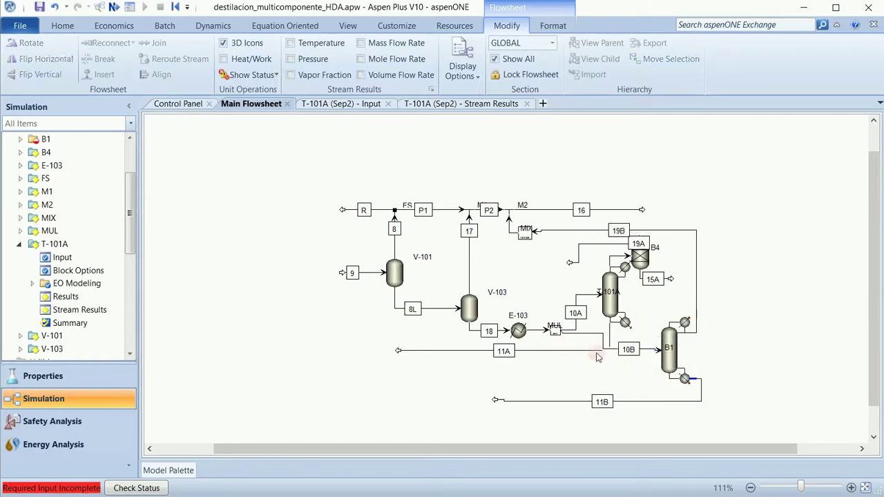
{"action": "left_click", "coordinate": [596, 337]}
{"action": "left_click_drag", "start_coordinate": [596, 337], "coordinate": [593, 358]}
{"action": "left_click_drag", "start_coordinate": [647, 354], "coordinate": [647, 361]}
{"action": "left_click", "coordinate": [782, 357]}
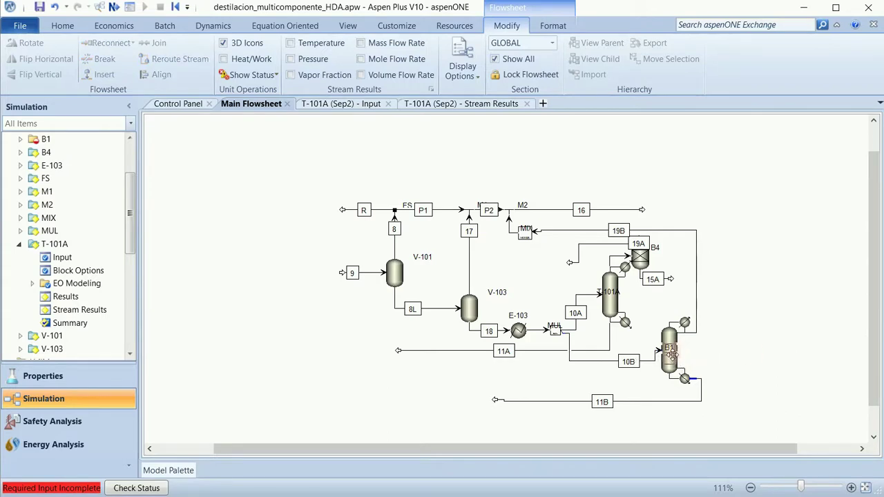
Step: Move column B1 down to line up its feed inlet with stream 10B
{"action": "left_click", "coordinate": [671, 345]}
{"action": "left_click_drag", "start_coordinate": [671, 344], "coordinate": [673, 354]}
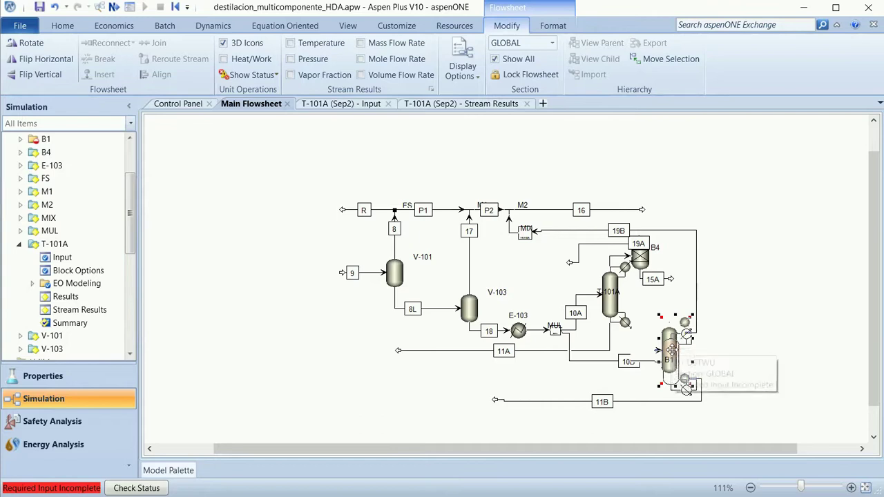
{"action": "left_click", "coordinate": [747, 351]}
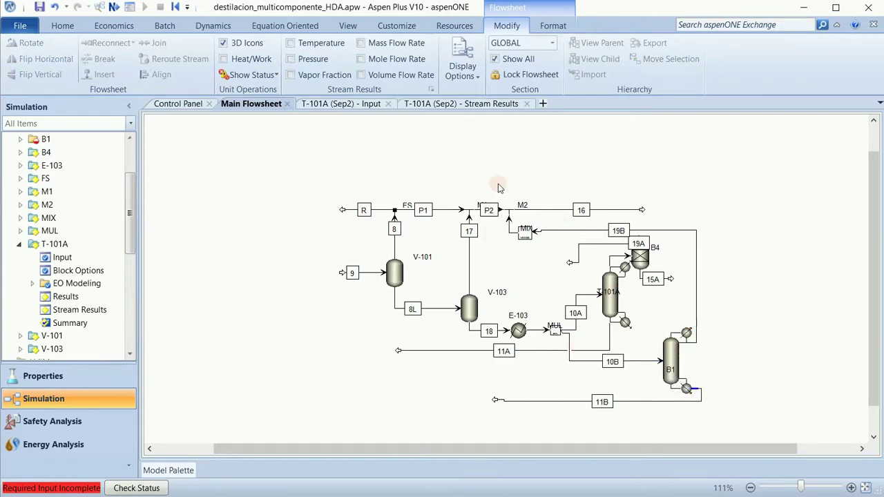
{"action": "right_click", "coordinate": [334, 176]}
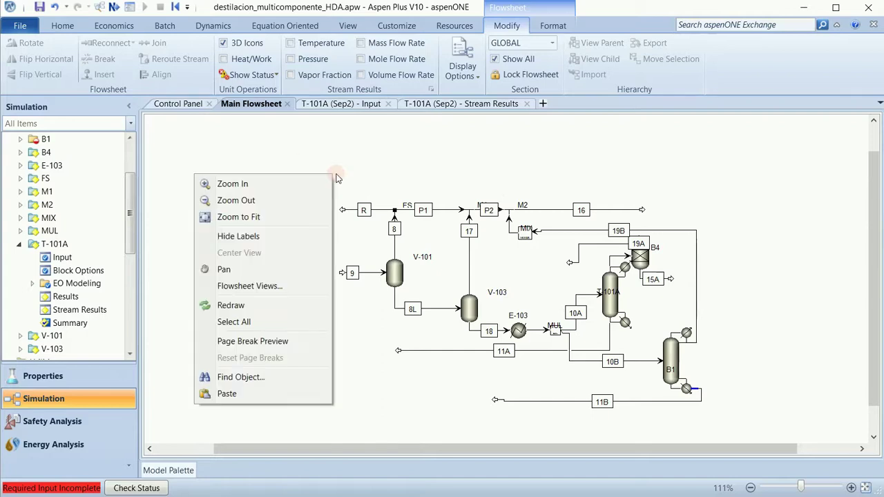
{"action": "left_click", "coordinate": [302, 186]}
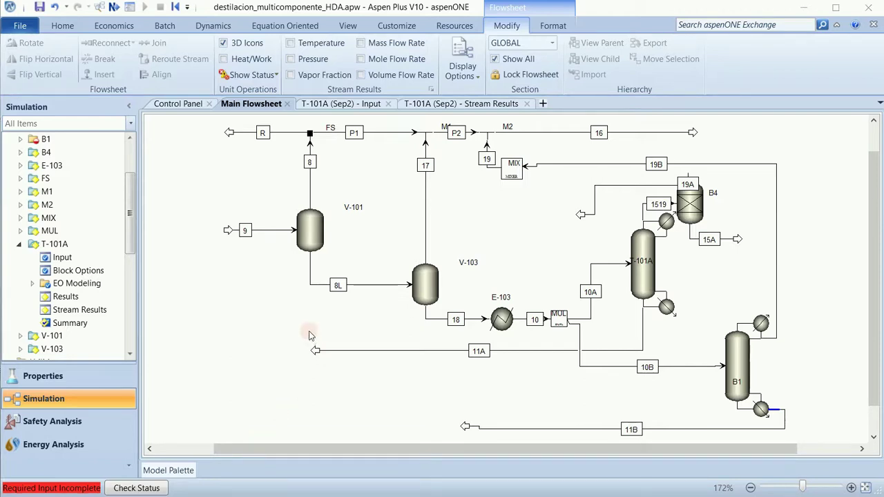
Step: Open the pending input form of column B1 and specify a reflux ratio of -1,3 instead of the number of stages
{"action": "left_click", "coordinate": [114, 7]}
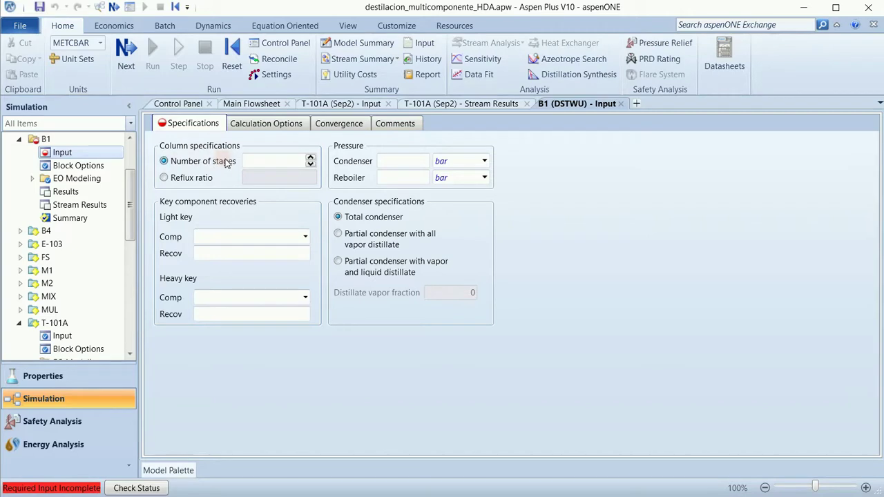
{"action": "left_click", "coordinate": [177, 179]}
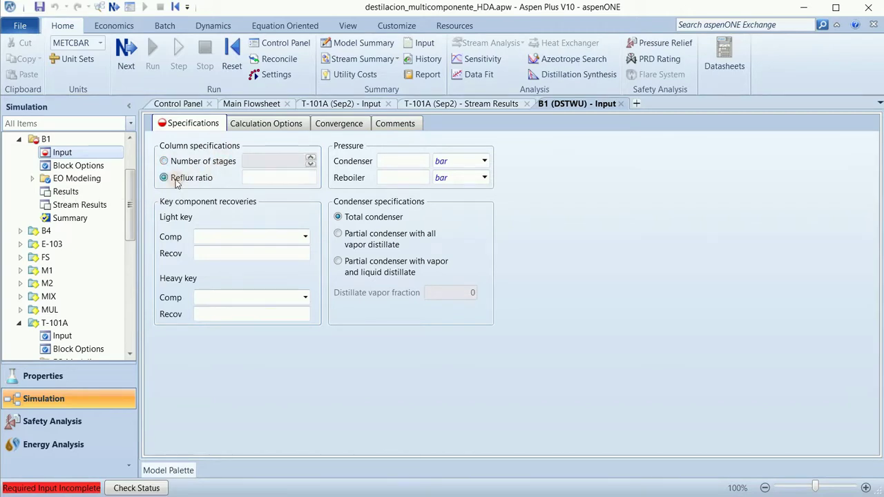
{"action": "left_click", "coordinate": [271, 177]}
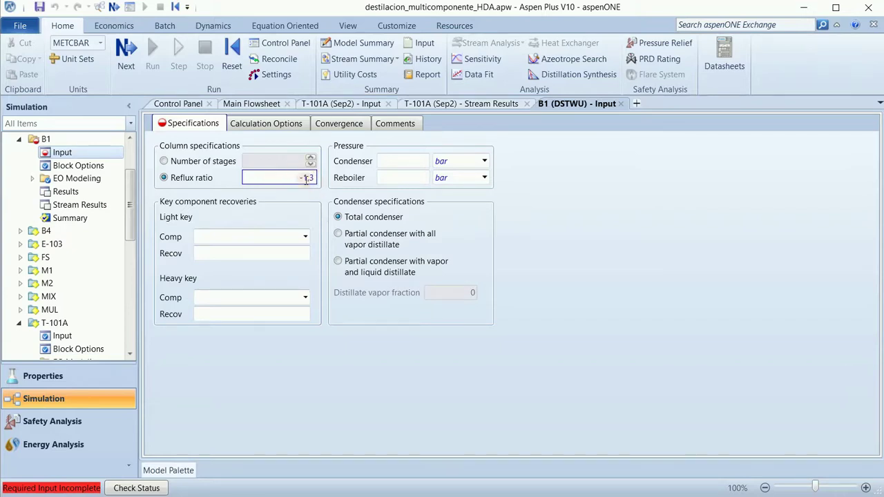
{"action": "key", "text": "Return"}
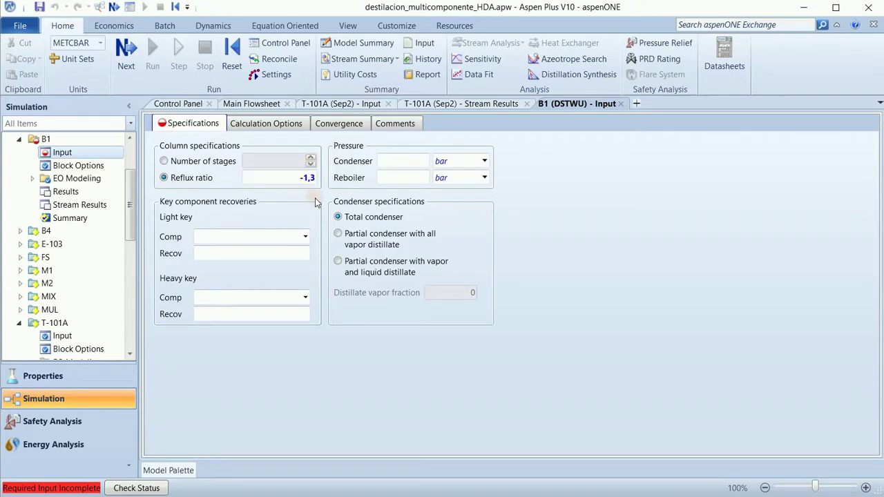
Step: Set column B1's condenser pressure to 1,2 bar and its reboiler pressure to 1,5 bar
{"action": "left_click", "coordinate": [390, 161]}
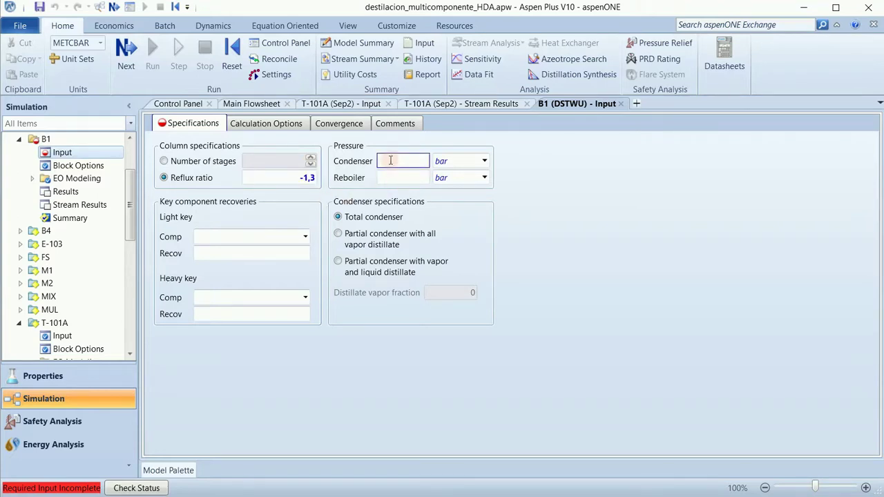
{"action": "type", "text": "1,2"}
{"action": "left_click", "coordinate": [404, 178]}
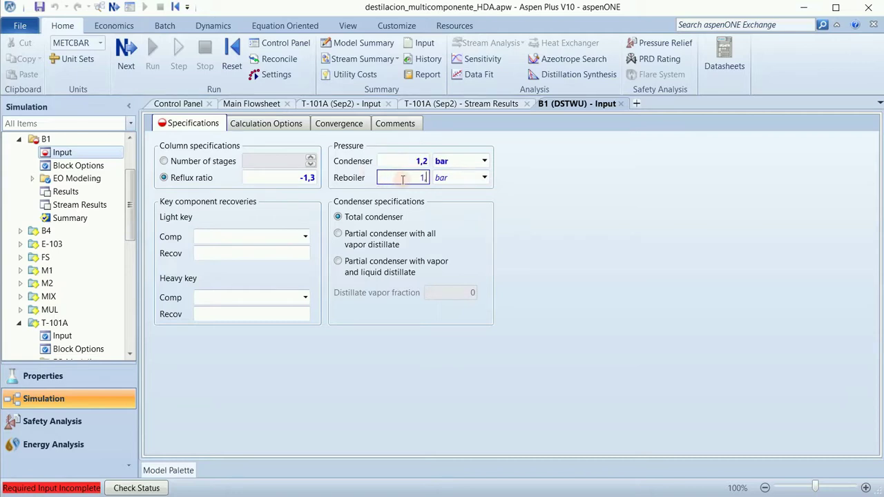
{"action": "left_click", "coordinate": [546, 255]}
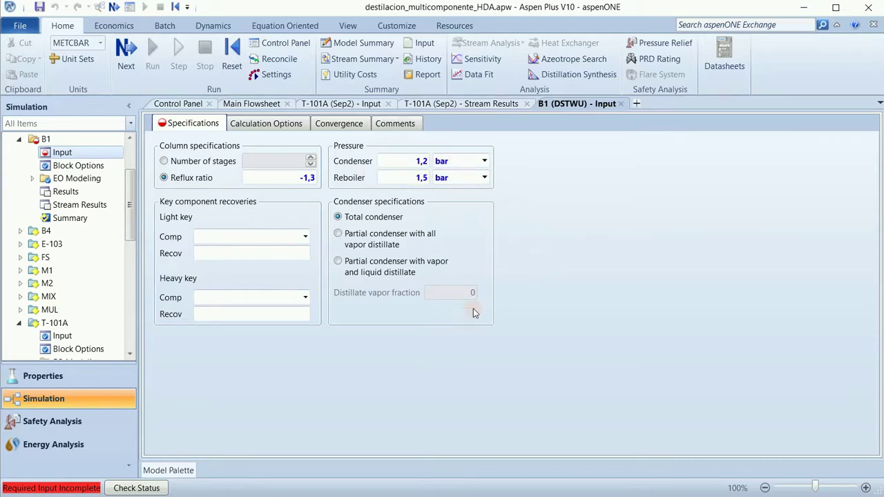
Step: Specify a partial condenser with vapor and liquid distillate for B1, with a distillate vapor fraction of 0,0058
{"action": "left_click", "coordinate": [339, 262]}
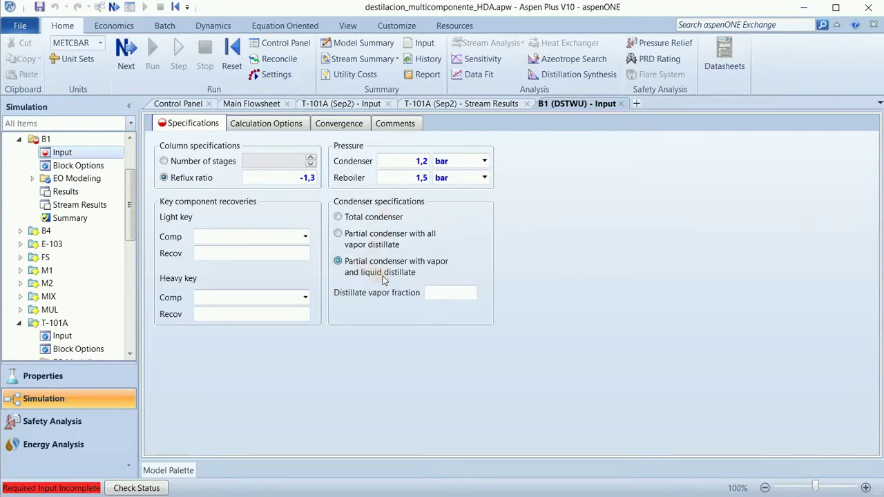
{"action": "left_click", "coordinate": [456, 293]}
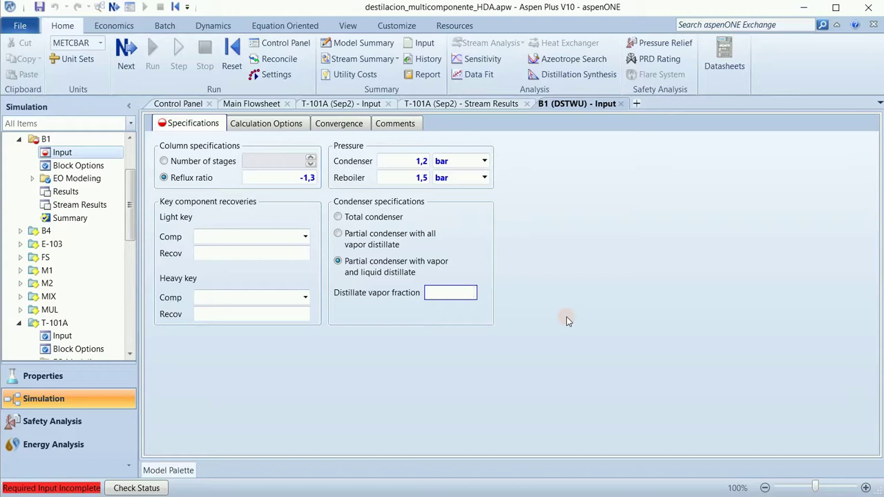
{"action": "type", "text": "0,0058"}
{"action": "left_click", "coordinate": [559, 304]}
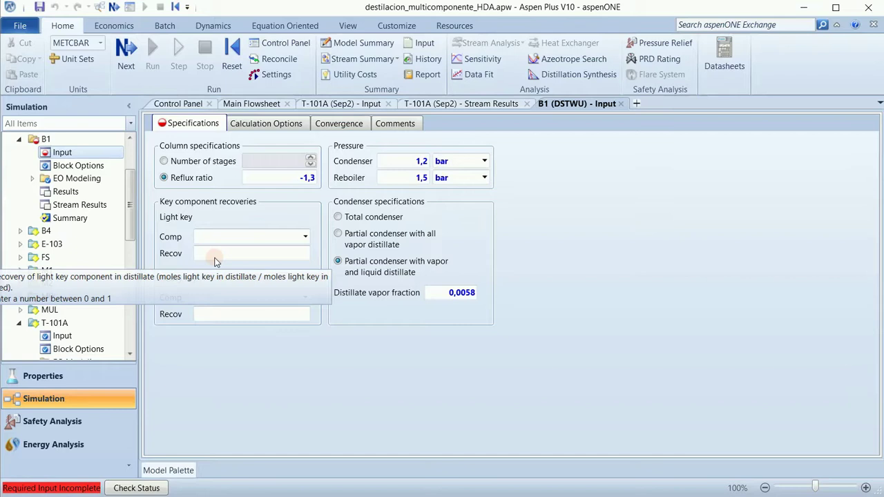
Step: Choose BENZE-01 as B1's light key component and TOLUE-01 as its heavy key component
{"action": "left_click", "coordinate": [305, 237]}
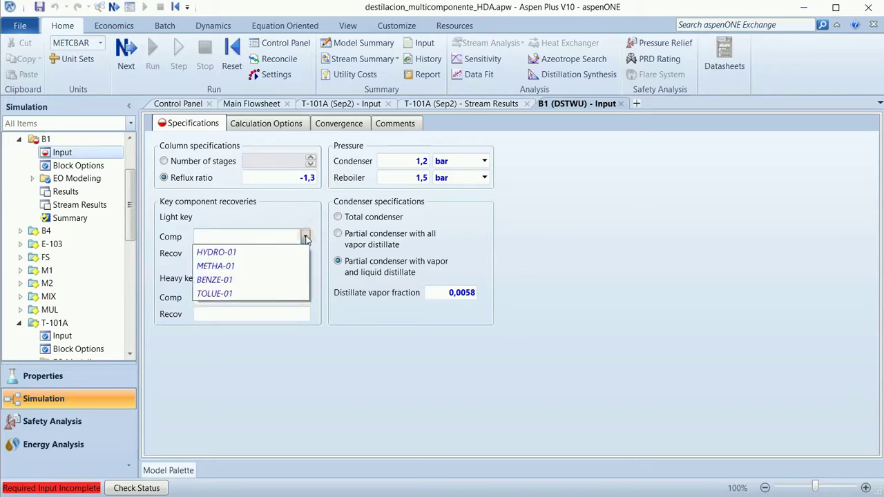
{"action": "left_click", "coordinate": [275, 279]}
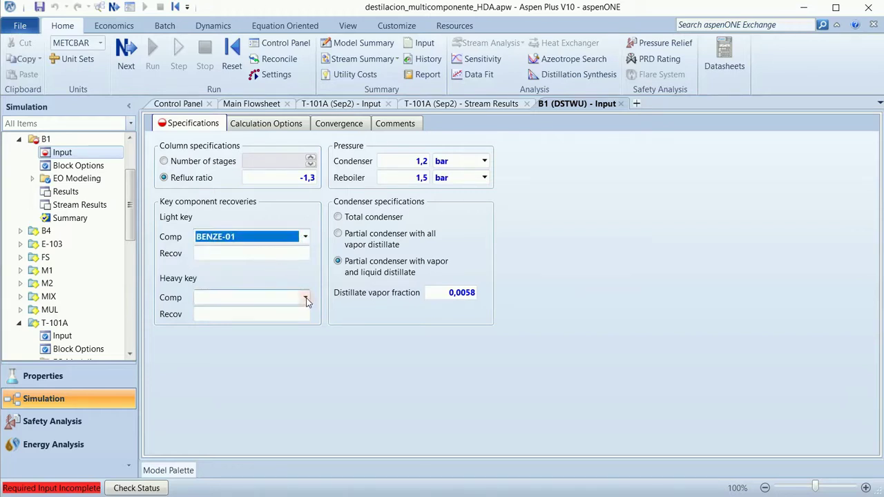
{"action": "left_click", "coordinate": [305, 298]}
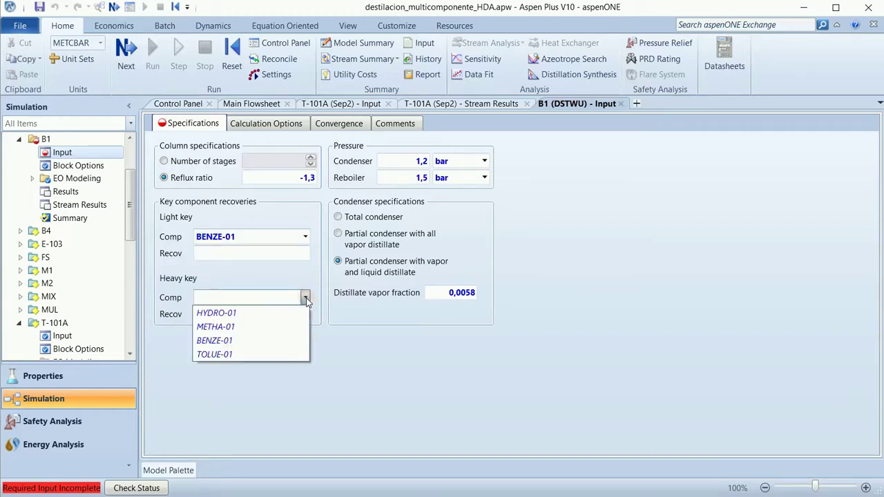
{"action": "left_click", "coordinate": [274, 352]}
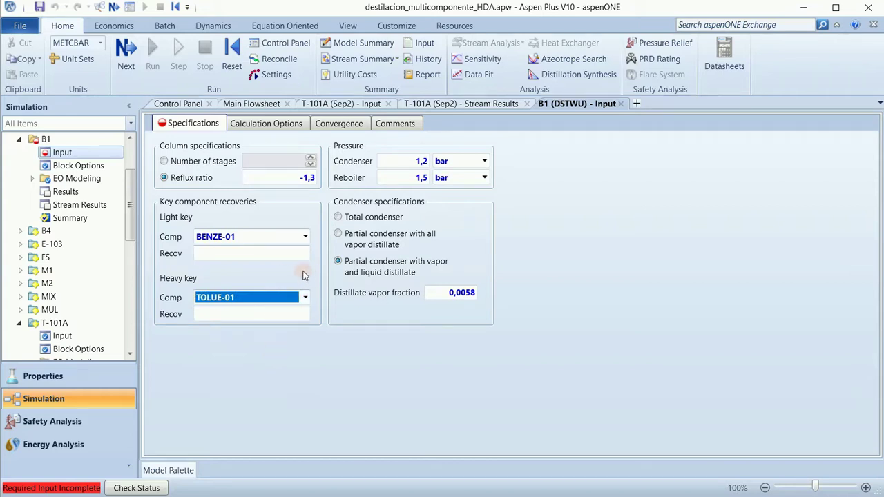
Step: Copy BENZE-01's split fraction in stream 1519 from the T-101A results into B1's light key recovery, giving 0,989239
{"action": "left_click", "coordinate": [241, 255]}
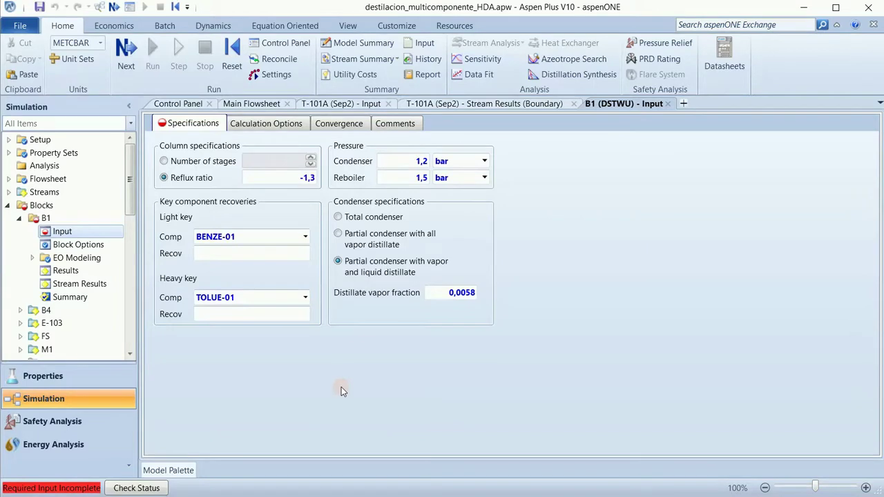
{"action": "left_click", "coordinate": [445, 105]}
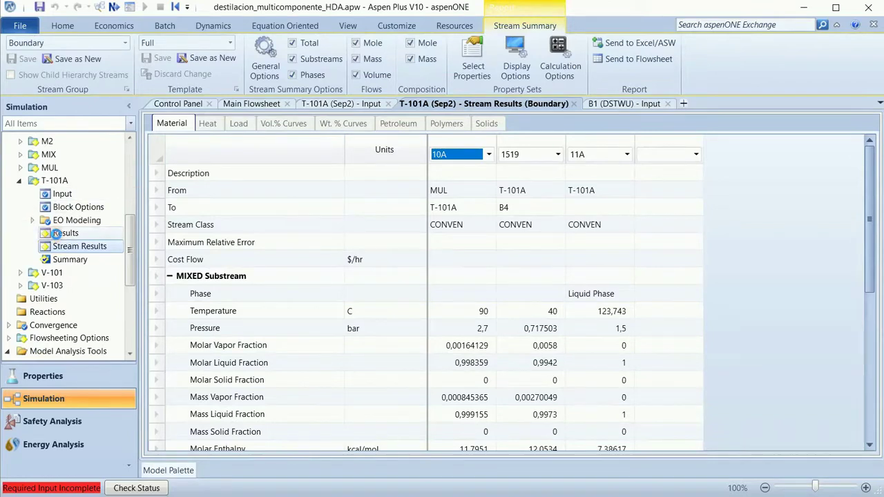
{"action": "left_click", "coordinate": [57, 235]}
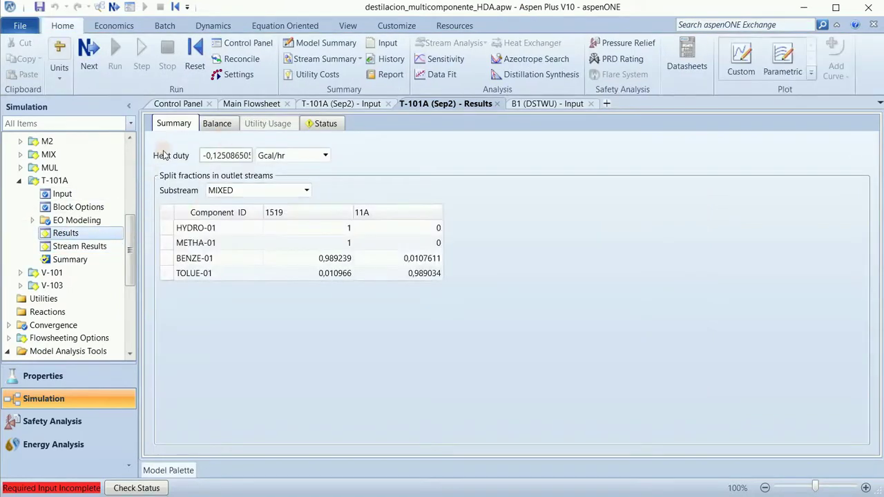
{"action": "left_click", "coordinate": [335, 260]}
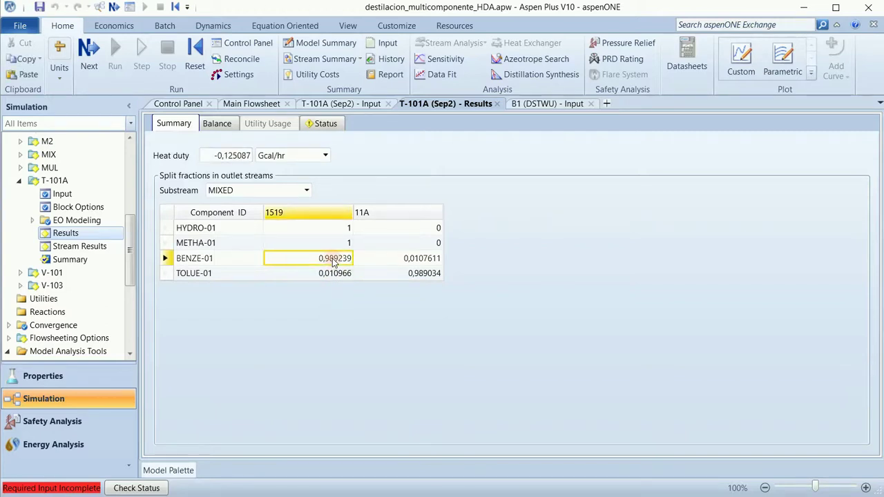
{"action": "right_click", "coordinate": [334, 260]}
{"action": "left_click", "coordinate": [261, 270]}
{"action": "left_click", "coordinate": [541, 106]}
{"action": "left_click", "coordinate": [269, 256]}
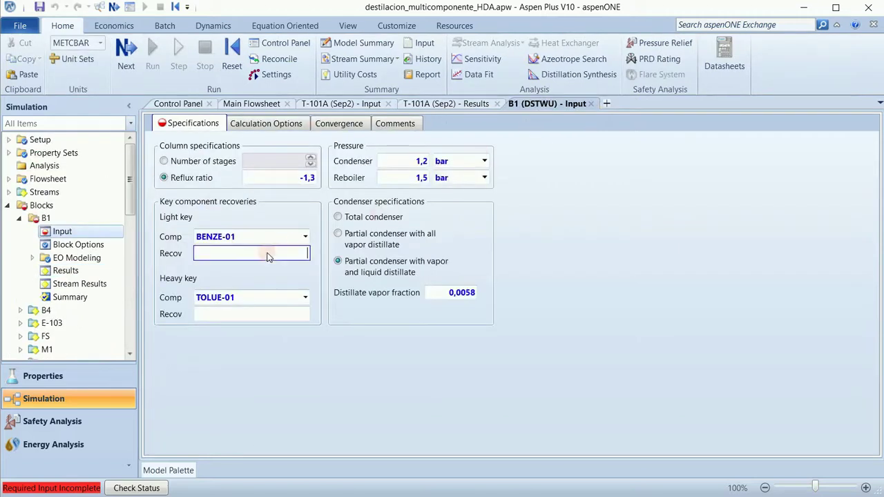
{"action": "right_click", "coordinate": [269, 254]}
{"action": "left_click", "coordinate": [234, 314]}
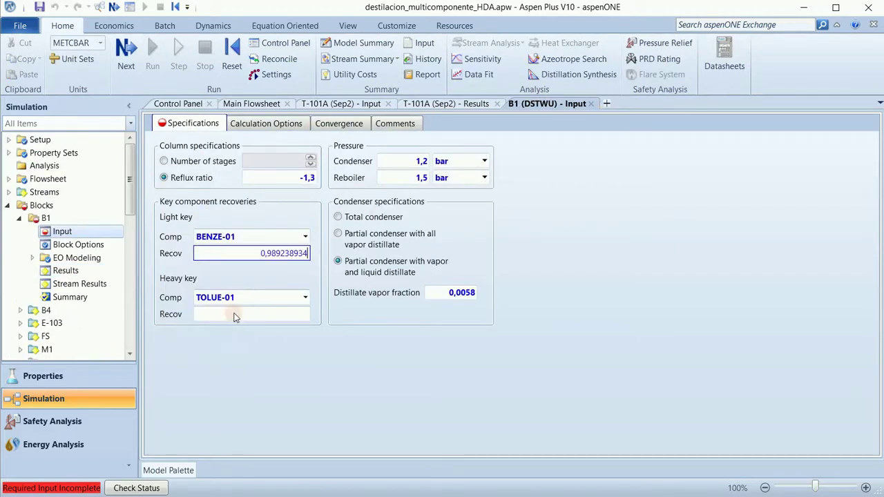
Step: Copy TOLUE-01's split fraction in stream 1519 from the T-101A results into B1's heavy key recovery, giving 0,010966
{"action": "left_click", "coordinate": [441, 105]}
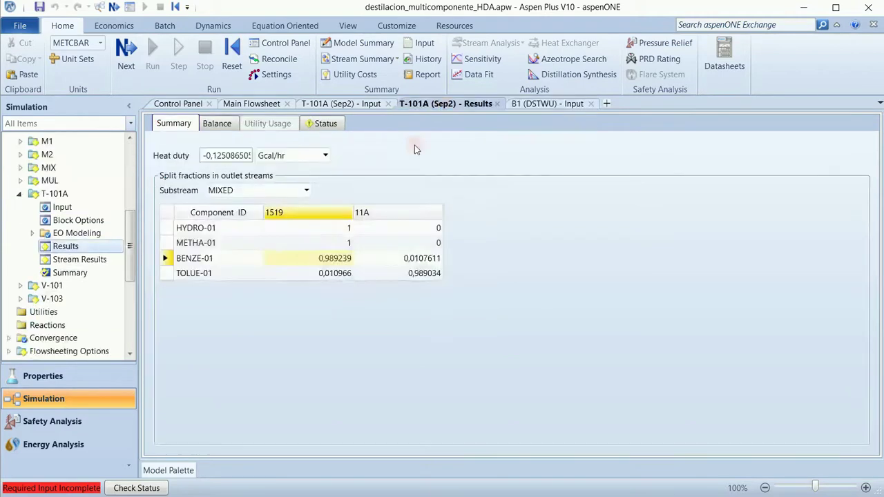
{"action": "left_click", "coordinate": [325, 275]}
{"action": "right_click", "coordinate": [324, 275]}
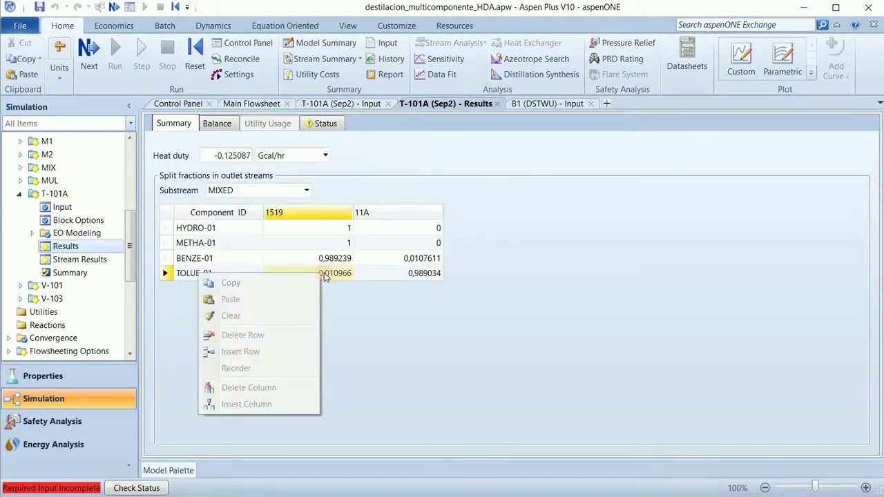
{"action": "left_click", "coordinate": [231, 284]}
{"action": "left_click", "coordinate": [525, 104]}
{"action": "left_click", "coordinate": [280, 317]}
{"action": "right_click", "coordinate": [279, 315]}
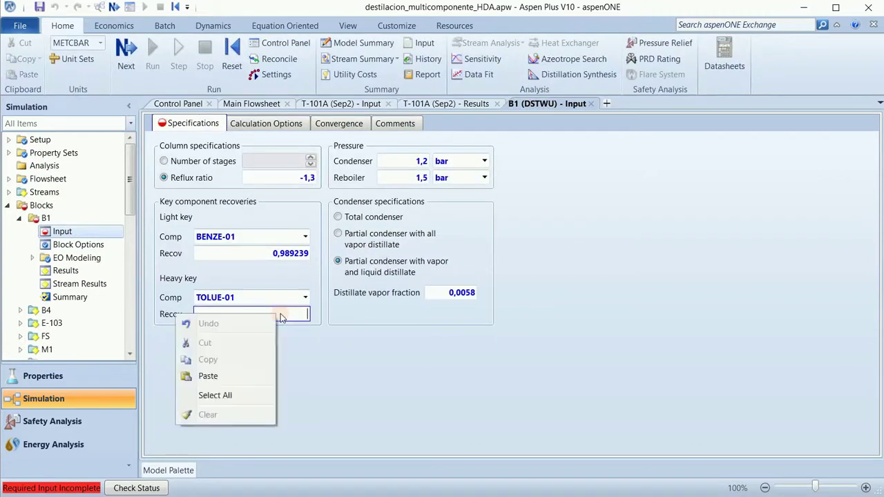
{"action": "left_click", "coordinate": [241, 369]}
{"action": "left_click", "coordinate": [333, 356]}
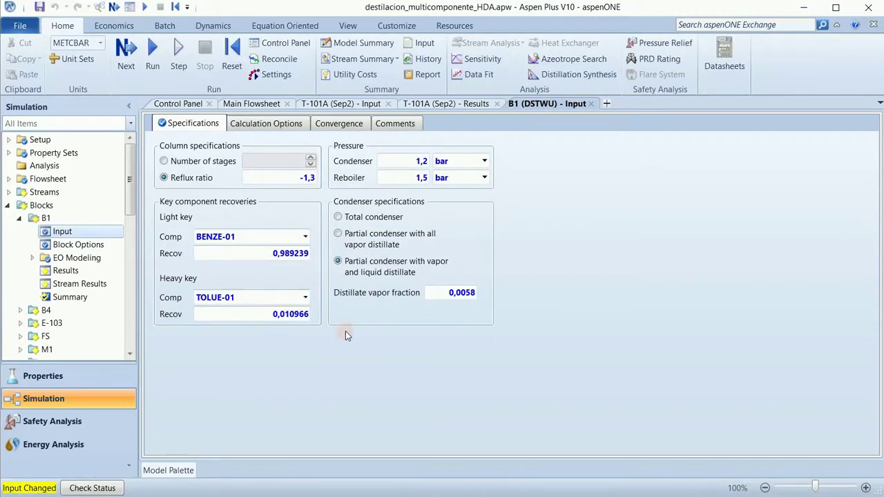
Step: Run the simulation with the completed B1 column inputs
{"action": "left_click", "coordinate": [127, 52]}
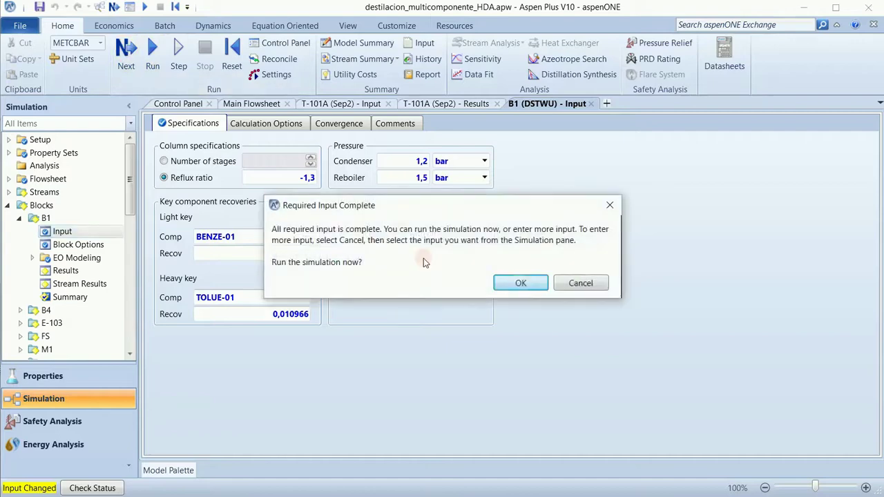
{"action": "left_click", "coordinate": [516, 283]}
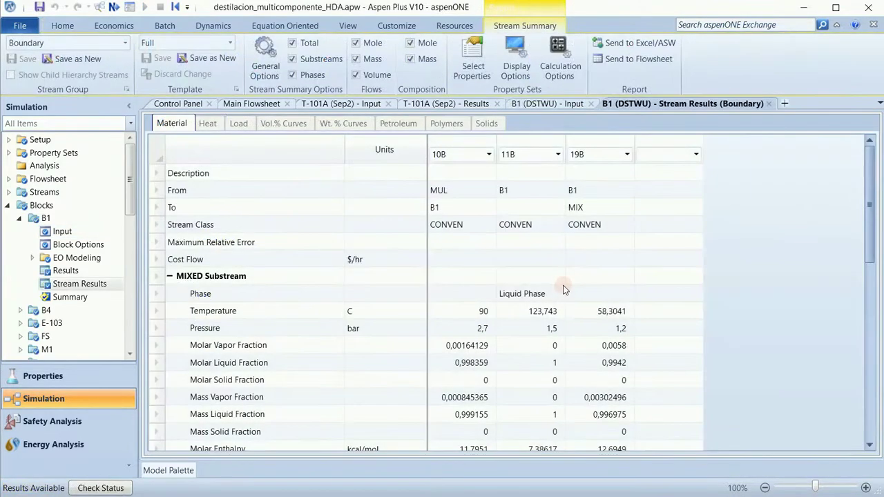
Step: Examine B1's stream results for 10B, 11B and 19B, including phase, temperature, pressure and vapor and liquid fractions
{"action": "scroll", "coordinate": [567, 269], "scroll_direction": "down", "scroll_amount": 1}
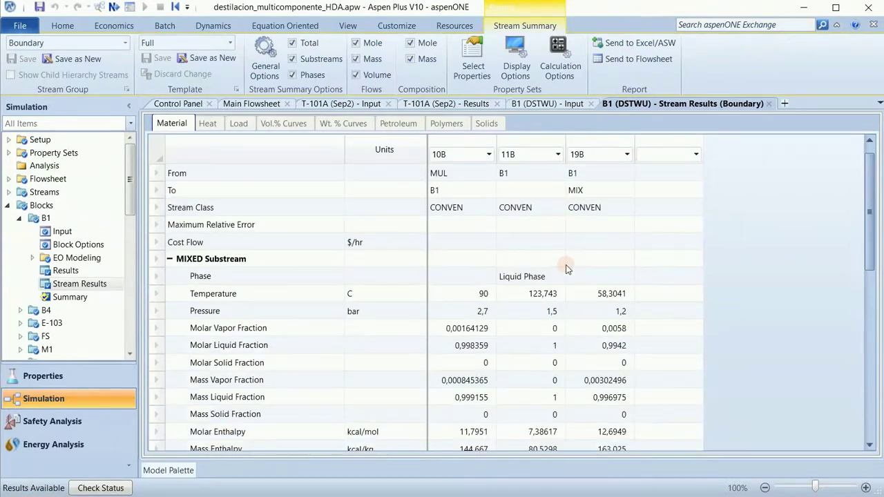
{"action": "scroll", "coordinate": [542, 298], "scroll_direction": "down", "scroll_amount": 1}
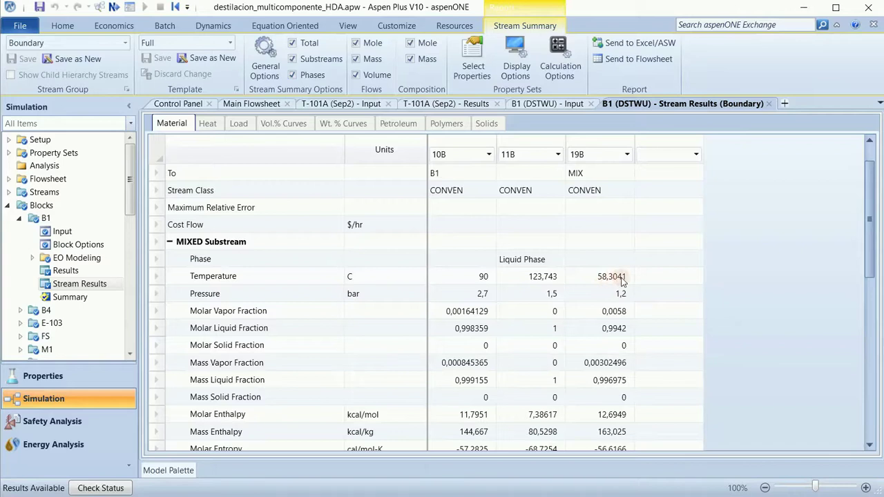
{"action": "scroll", "coordinate": [620, 281], "scroll_direction": "down", "scroll_amount": 2}
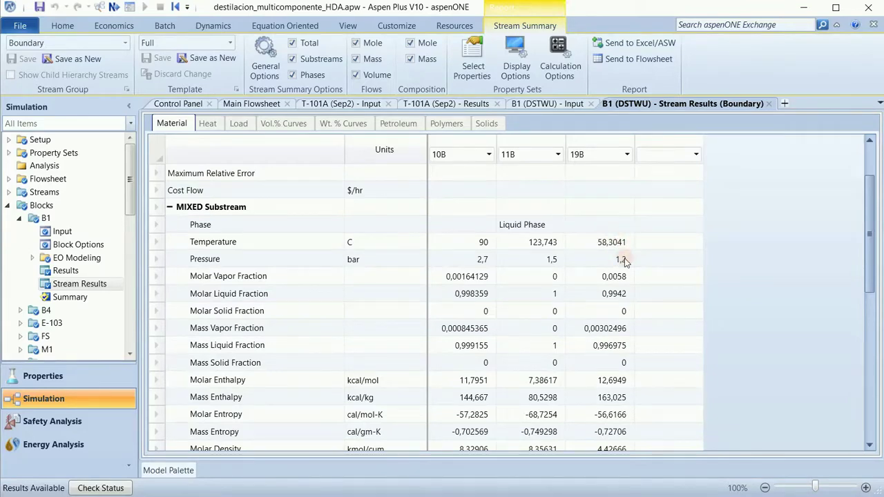
{"action": "scroll", "coordinate": [622, 264], "scroll_direction": "down", "scroll_amount": 4}
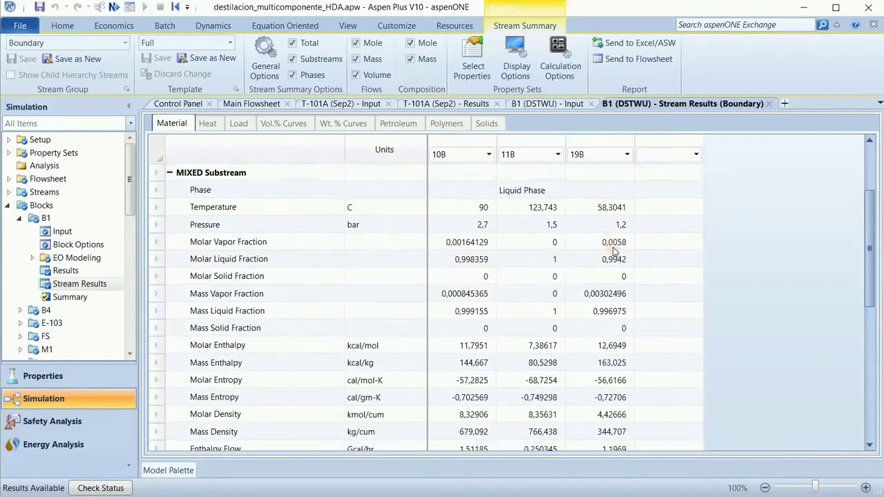
{"action": "scroll", "coordinate": [631, 259], "scroll_direction": "down", "scroll_amount": 3}
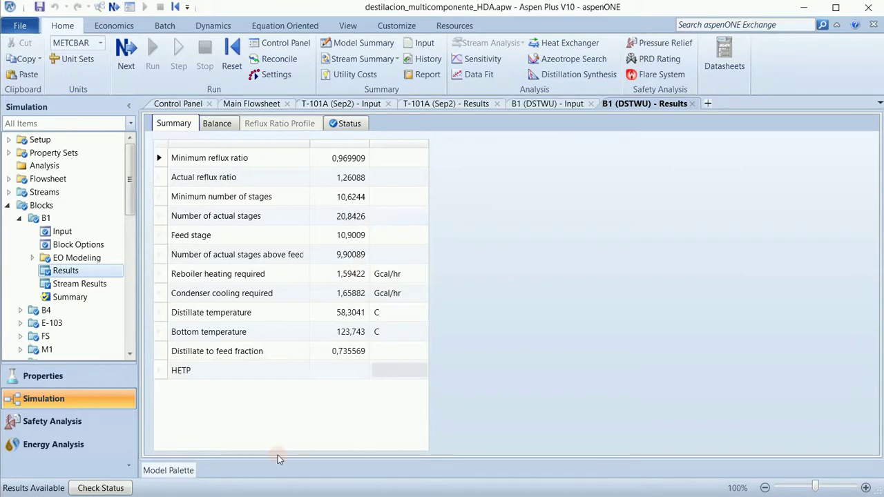
Step: Add a RadFrac column to the main flowsheet, below and to the right of column B1
{"action": "key", "text": "ctrl+Tab"}
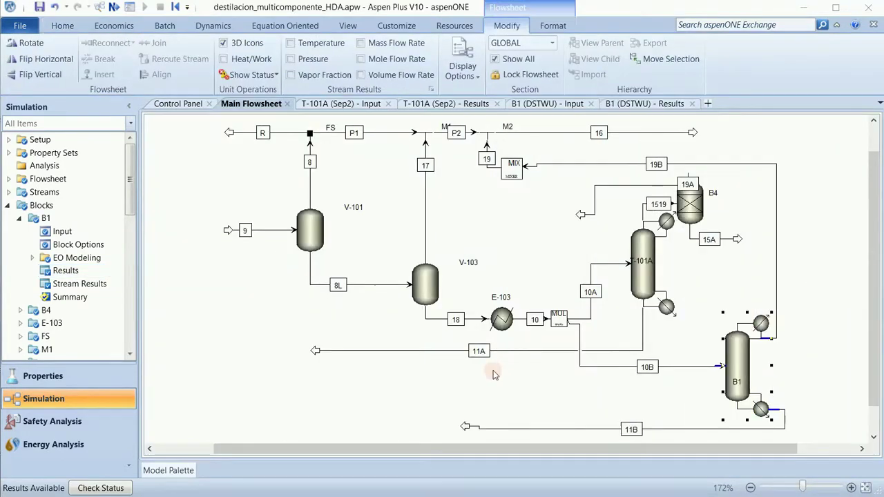
{"action": "right_click", "coordinate": [474, 247]}
{"action": "left_click", "coordinate": [440, 270]}
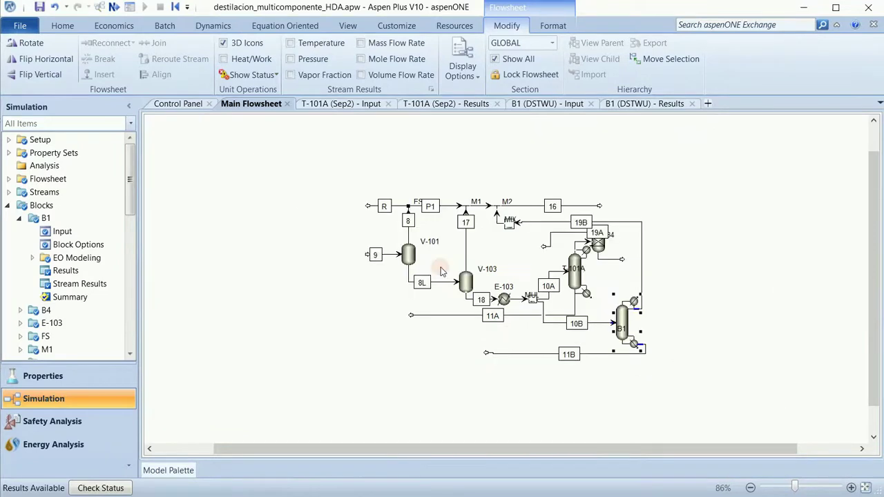
{"action": "left_click", "coordinate": [168, 470]}
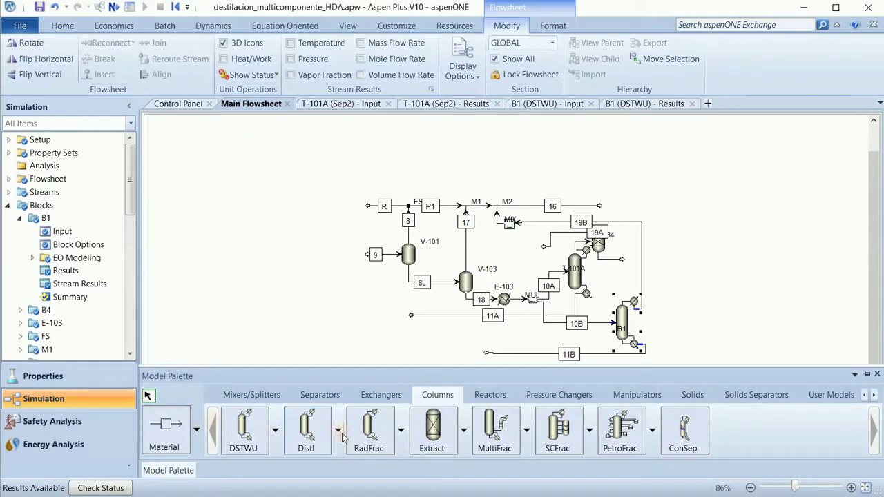
{"action": "left_click", "coordinate": [369, 427]}
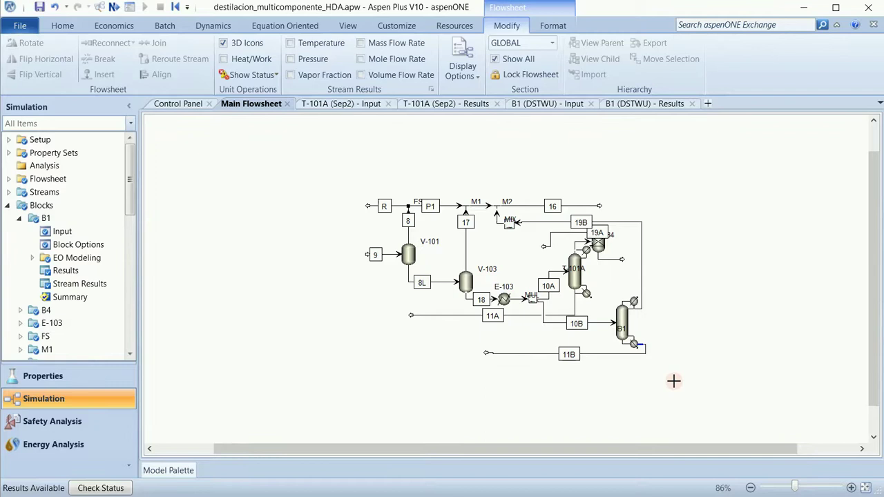
{"action": "left_click", "coordinate": [674, 381]}
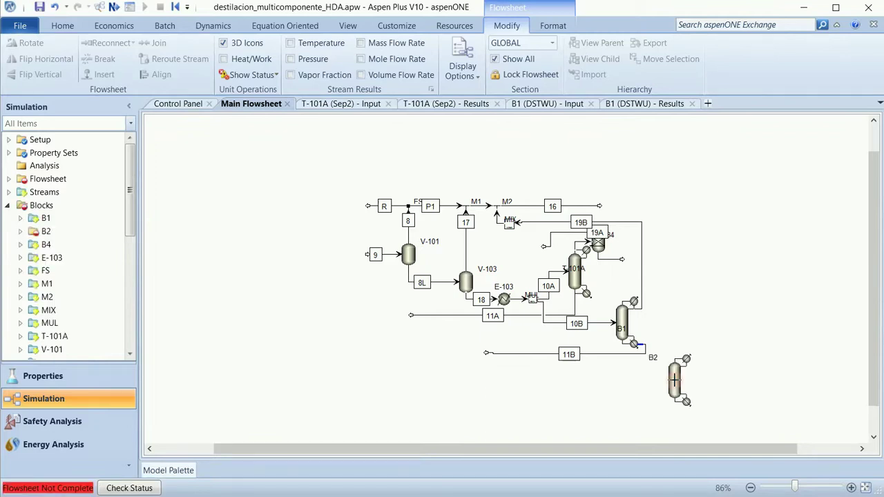
Step: Connect a material stream from the MUL outlet to the feed port of the new RadFrac column B2
{"action": "mouse_move", "coordinate": [172, 471]}
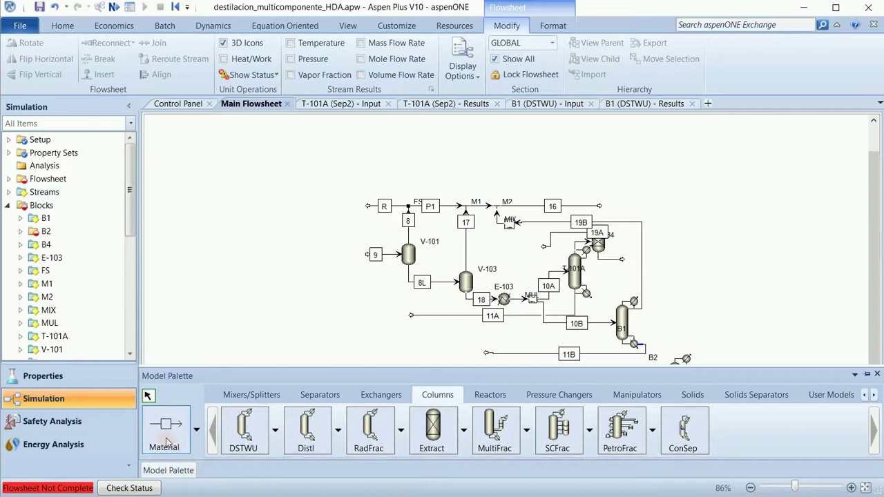
{"action": "left_click", "coordinate": [166, 432]}
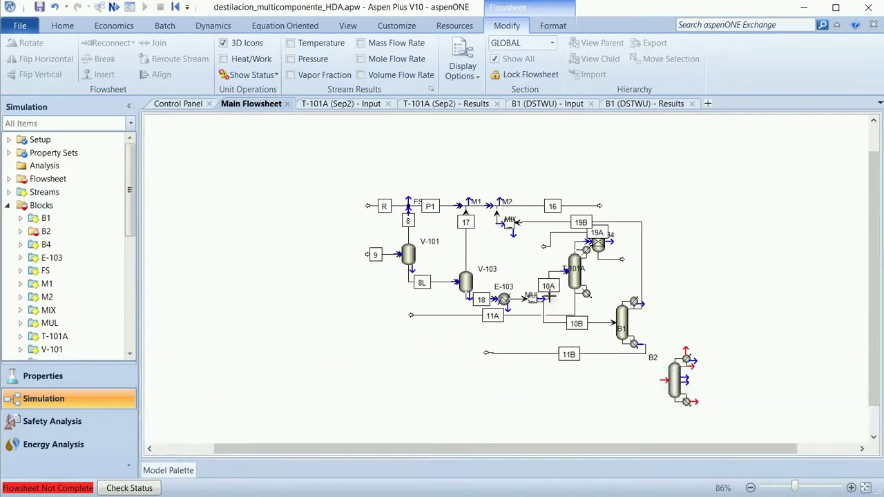
{"action": "left_click", "coordinate": [571, 319]}
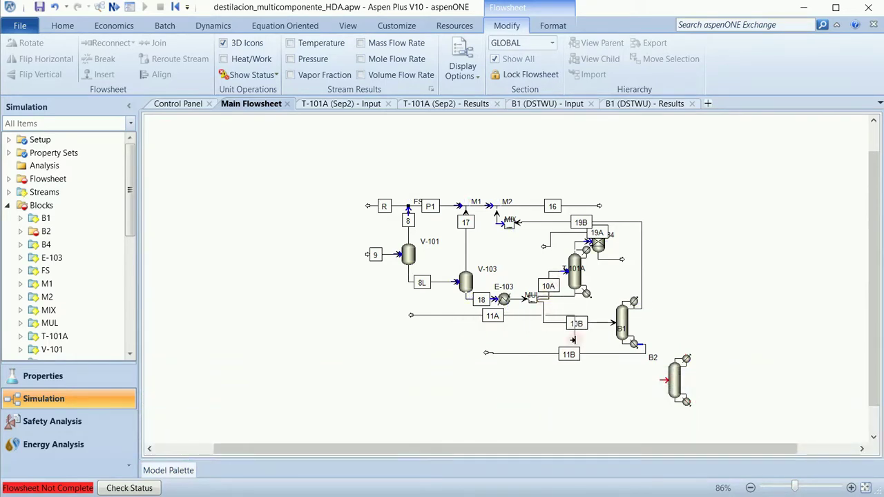
{"action": "left_click", "coordinate": [658, 378]}
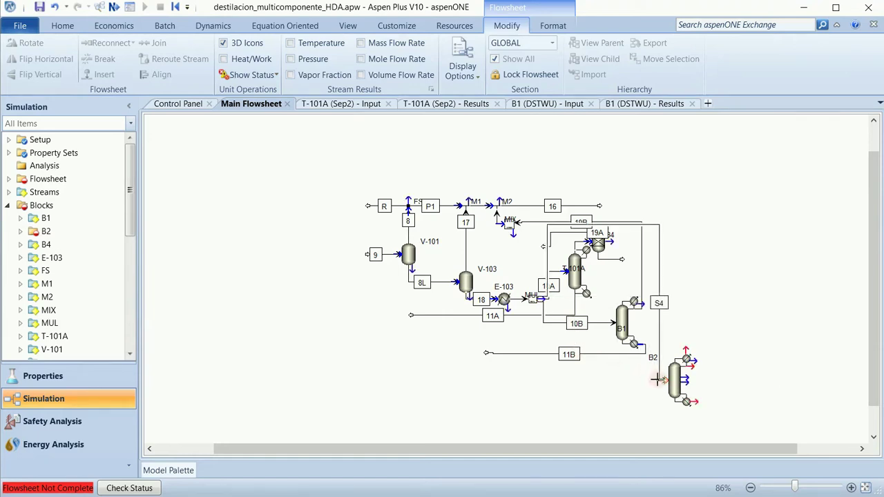
{"action": "key", "text": "Escape"}
Step: Rename feed stream S4 as 10C and reroute its line to run below stream 11B into the RadFrac column
{"action": "left_click", "coordinate": [659, 302]}
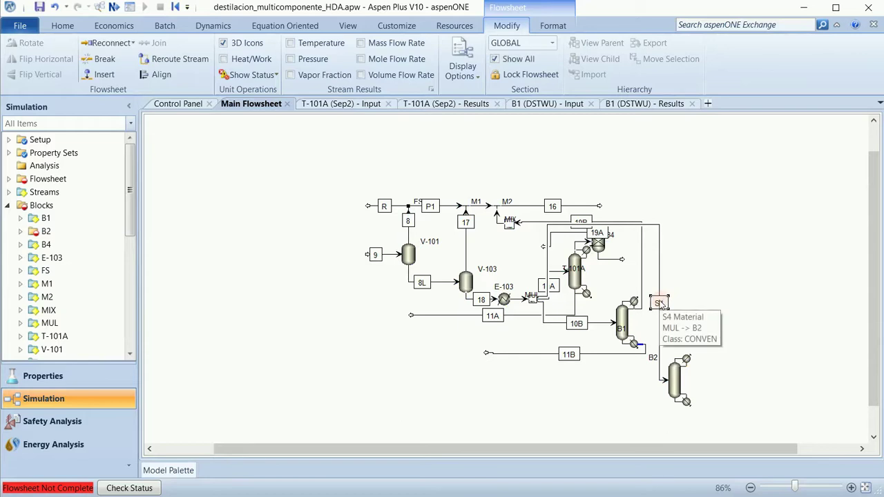
{"action": "right_click", "coordinate": [660, 304]}
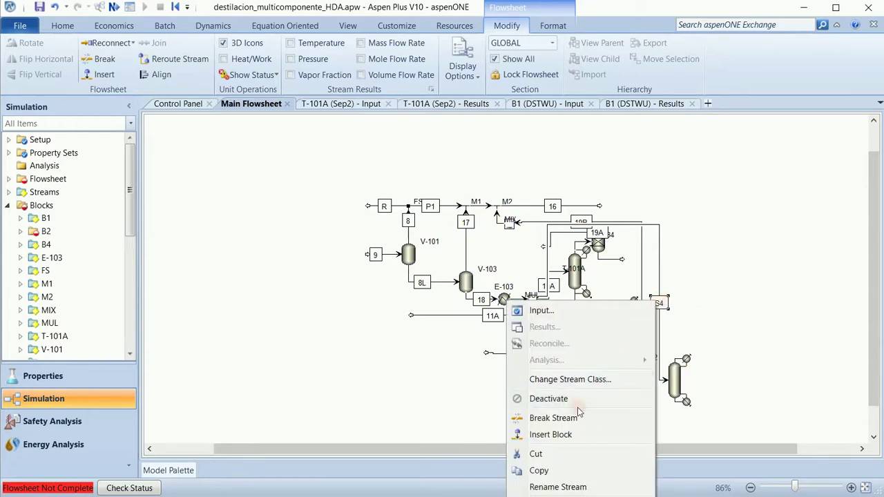
{"action": "left_click", "coordinate": [568, 486]}
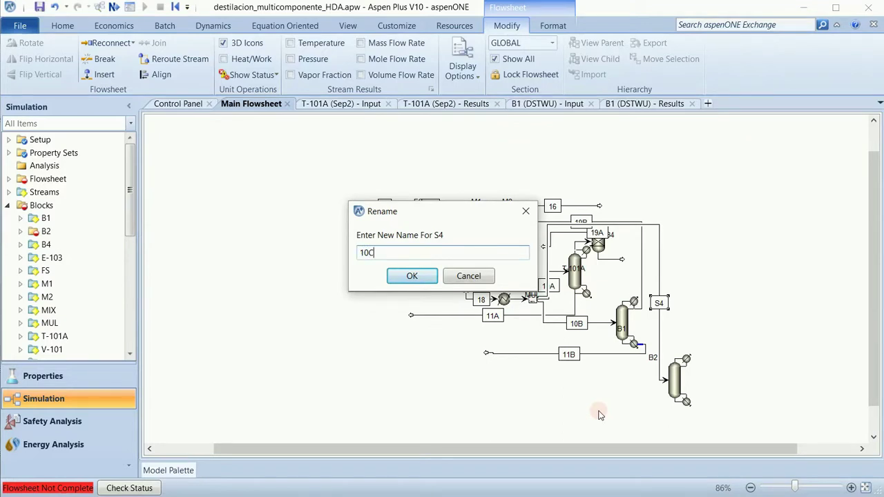
{"action": "left_click", "coordinate": [408, 276]}
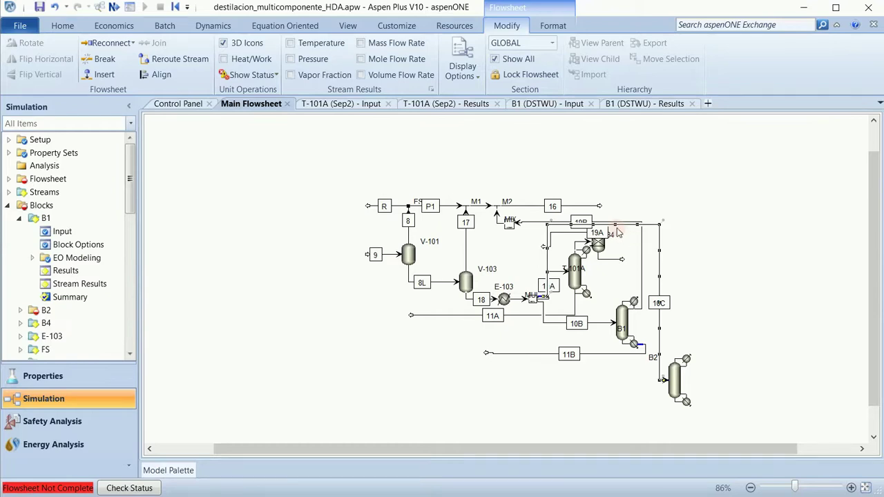
{"action": "left_click_drag", "start_coordinate": [617, 226], "coordinate": [615, 381]}
{"action": "left_click", "coordinate": [631, 400]}
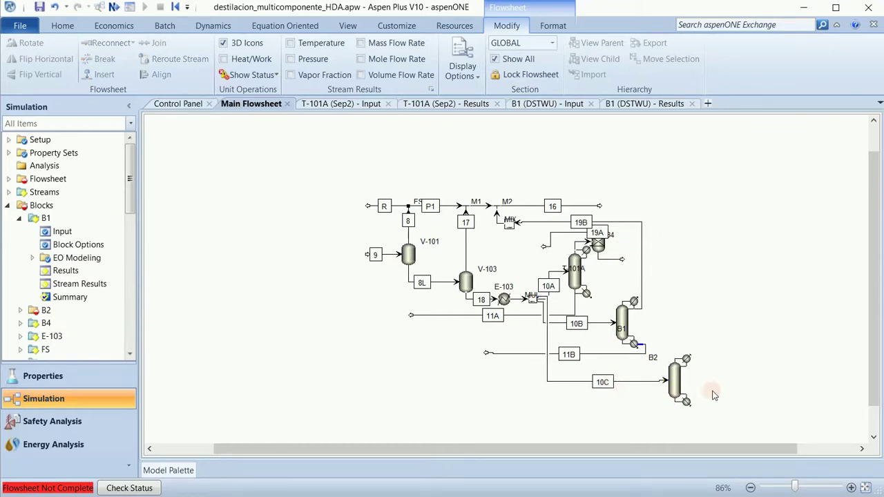
Step: Rename the DSTWU block B1 as T101B
{"action": "right_click", "coordinate": [620, 330]}
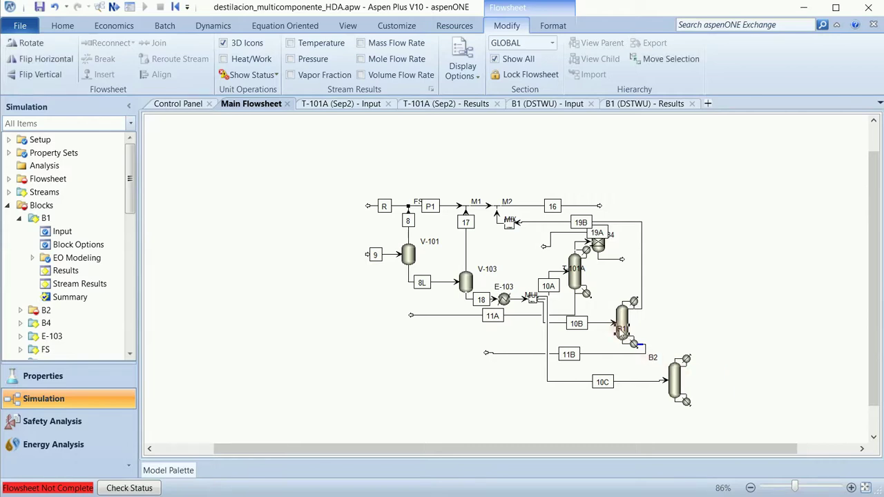
{"action": "left_click", "coordinate": [534, 262]}
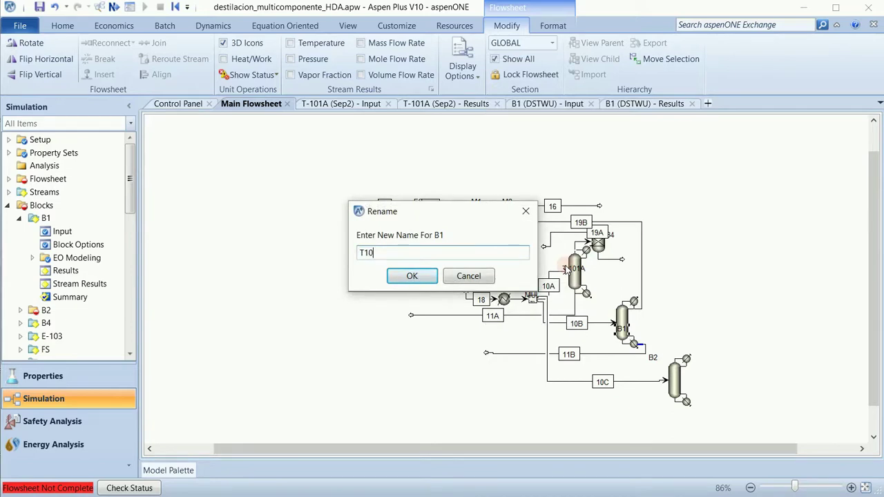
{"action": "left_click", "coordinate": [415, 278]}
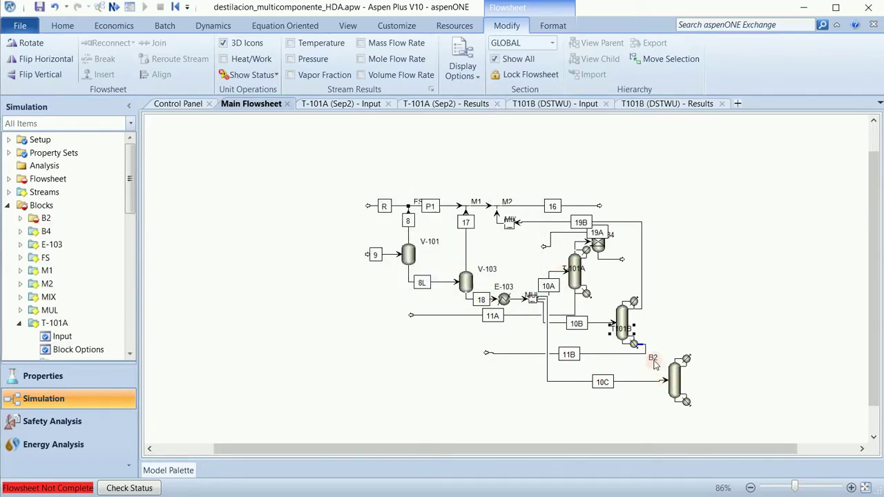
Step: Rename the RadFrac block B2 as T101C and move its label clear of the column icon
{"action": "left_click", "coordinate": [680, 377]}
{"action": "right_click", "coordinate": [683, 378]}
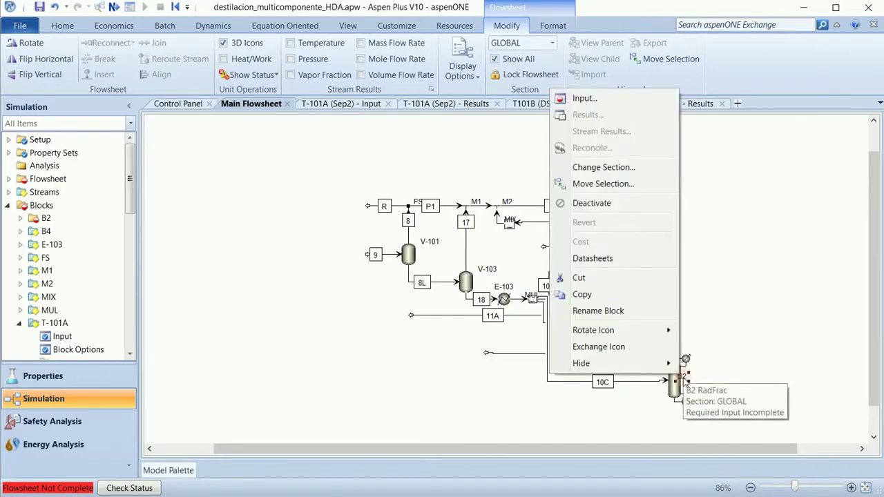
{"action": "mouse_move", "coordinate": [619, 333]}
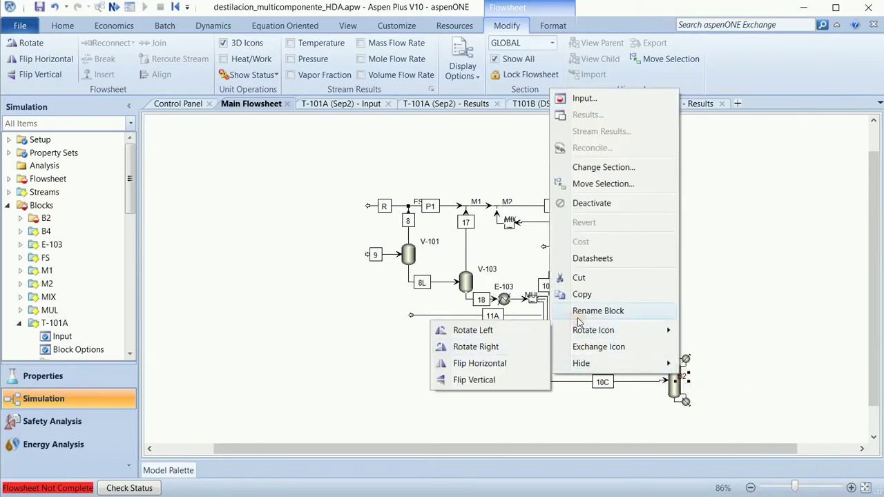
{"action": "left_click", "coordinate": [613, 311]}
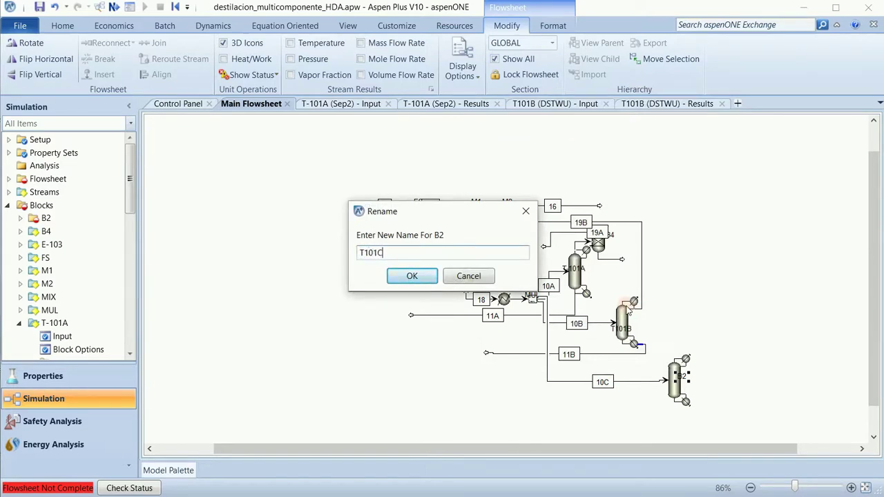
{"action": "left_click", "coordinate": [412, 276]}
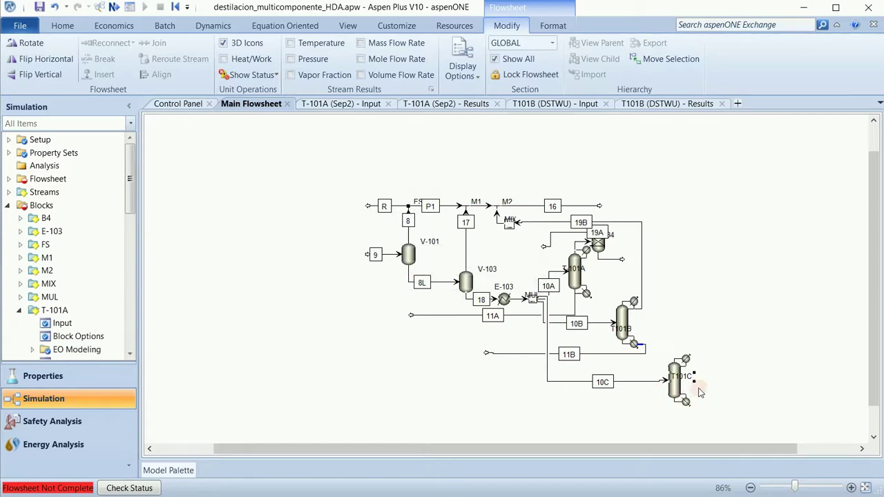
{"action": "left_click_drag", "start_coordinate": [684, 382], "coordinate": [694, 383]}
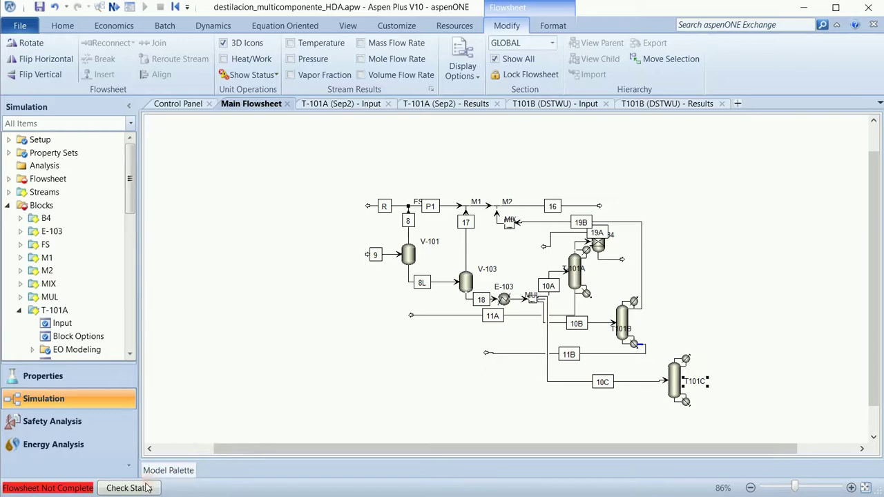
Step: Draw a material product stream from T101C's liquid distillate port, ending to the right of the column
{"action": "left_click", "coordinate": [167, 473]}
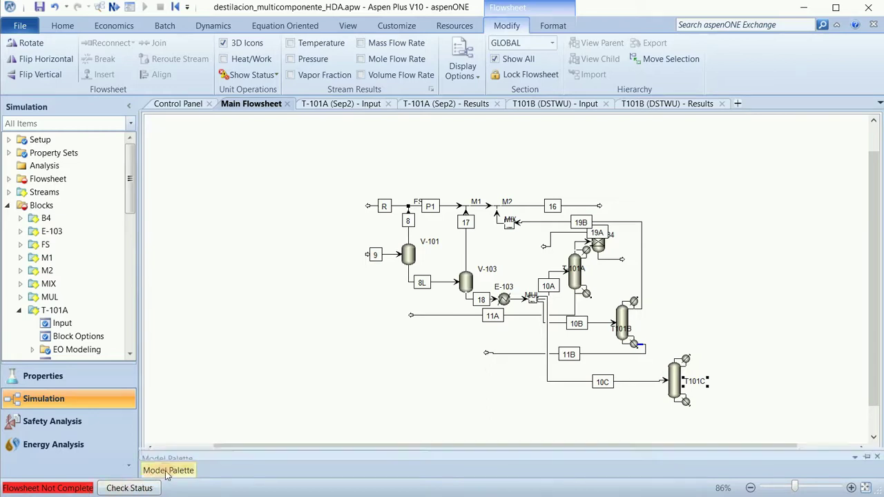
{"action": "left_click", "coordinate": [175, 429]}
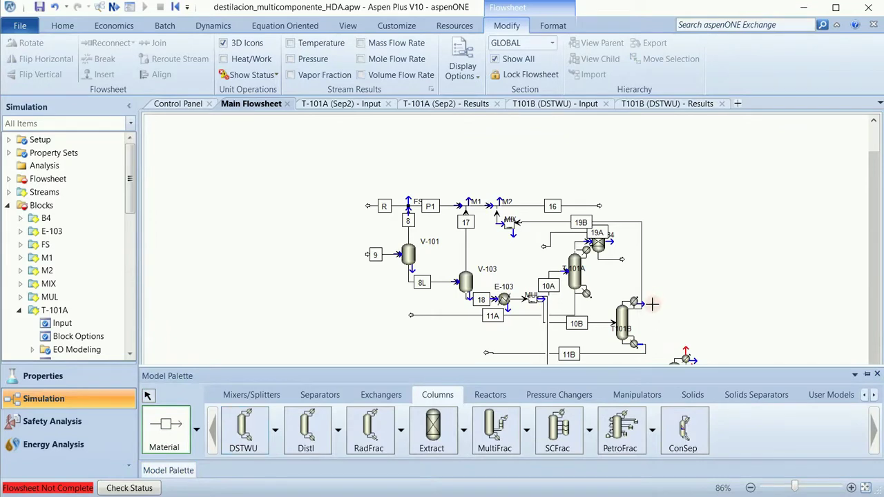
{"action": "scroll", "coordinate": [669, 280], "scroll_direction": "down", "scroll_amount": 1}
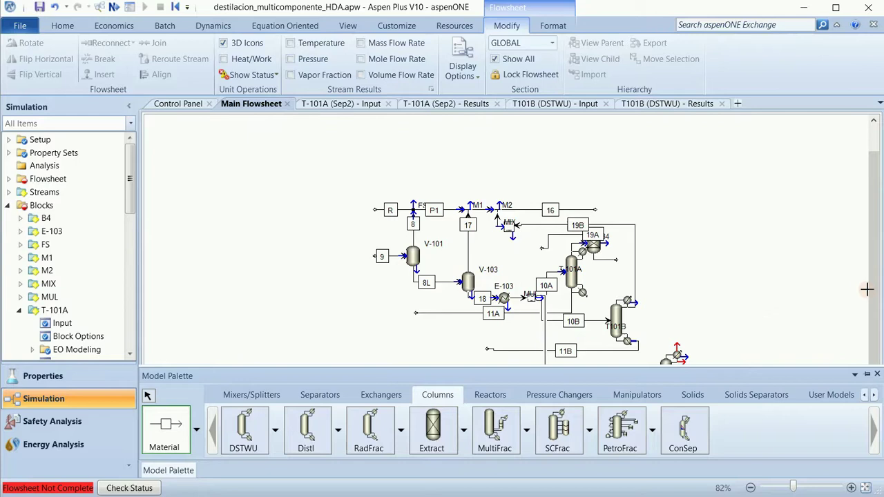
{"action": "scroll", "coordinate": [872, 290], "scroll_direction": "down", "scroll_amount": 2}
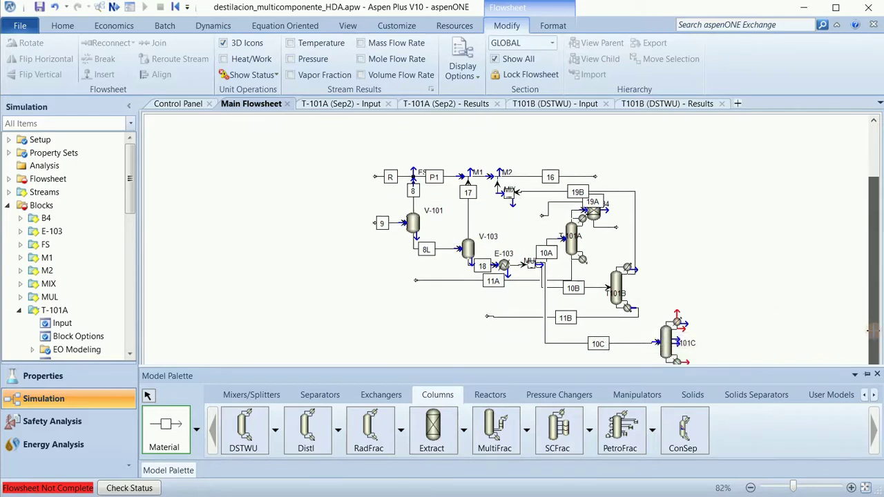
{"action": "left_click", "coordinate": [684, 331]}
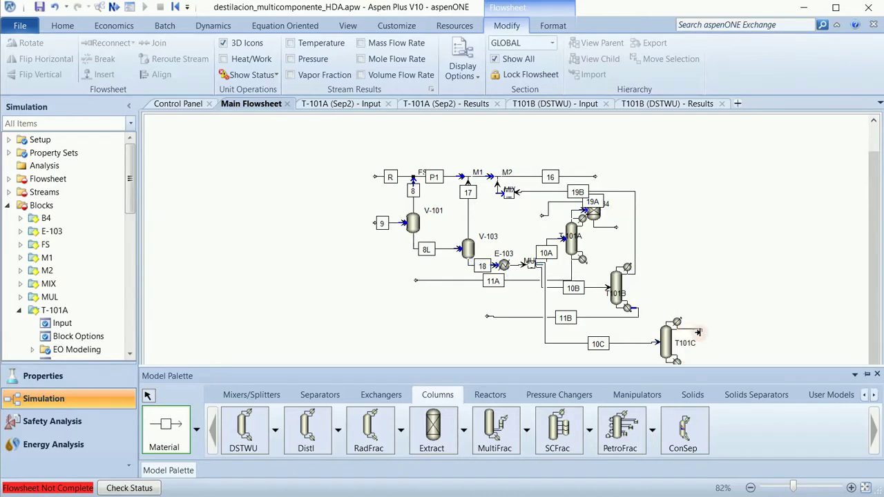
{"action": "left_click", "coordinate": [745, 331]}
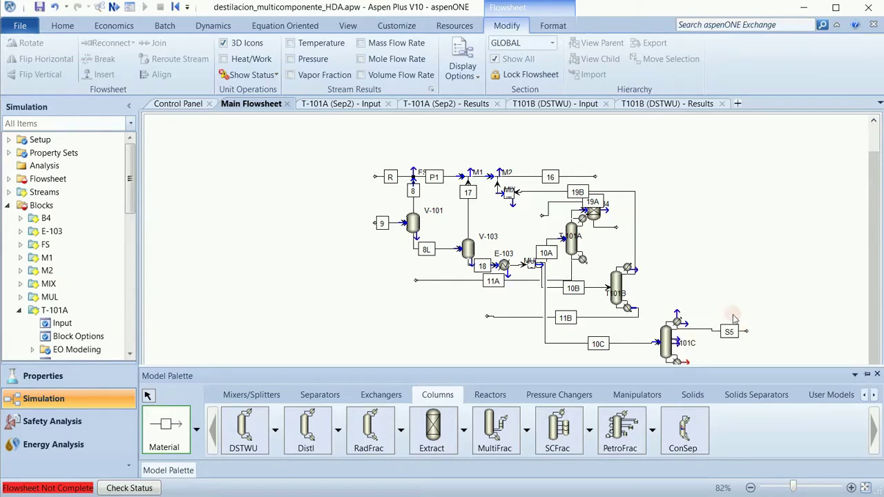
Step: Connect a material stream from T101C's vapor distillate port to the MIX block inlet
{"action": "left_click", "coordinate": [676, 308]}
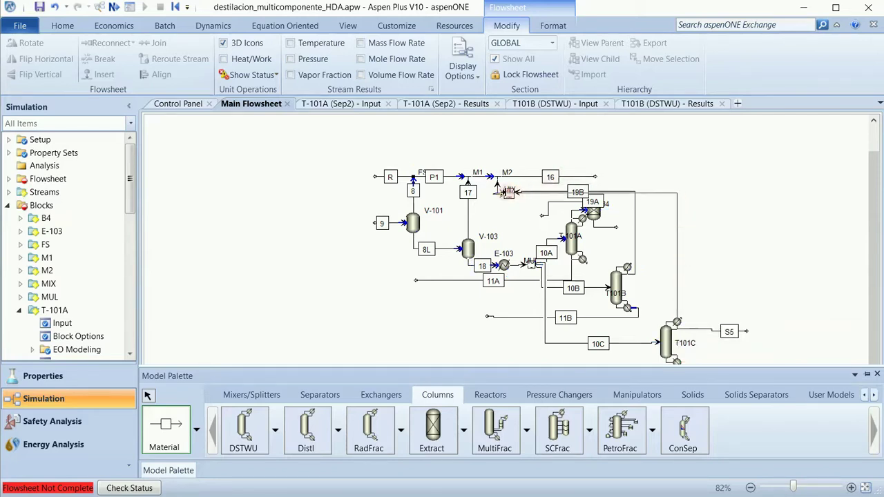
{"action": "left_click", "coordinate": [512, 200]}
{"action": "left_click", "coordinate": [523, 193]}
{"action": "key", "text": "Escape"}
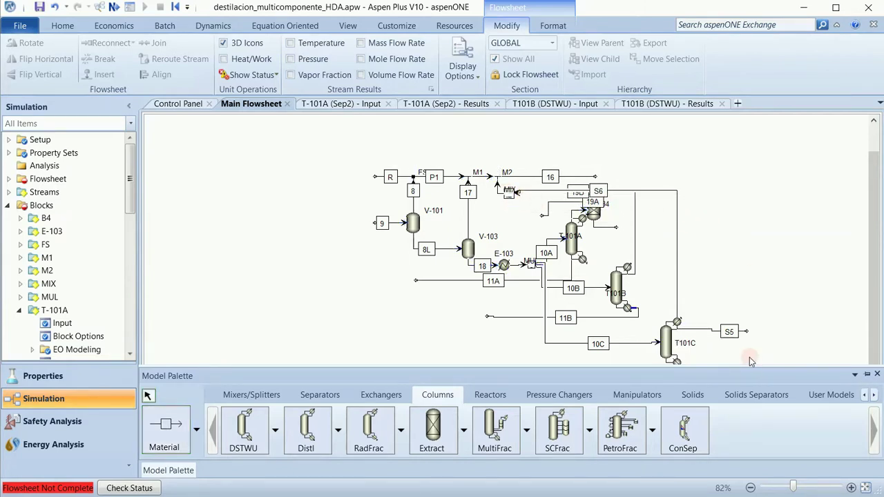
Step: Rename T101C's liquid distillate stream S5 as 15C
{"action": "left_click", "coordinate": [730, 333]}
{"action": "right_click", "coordinate": [731, 335]}
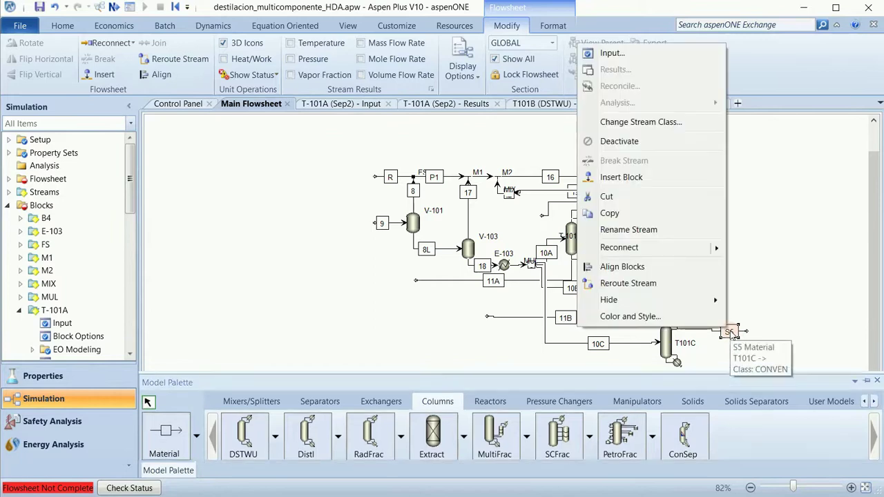
{"action": "left_click", "coordinate": [674, 232]}
{"action": "type", "text": "15C"}
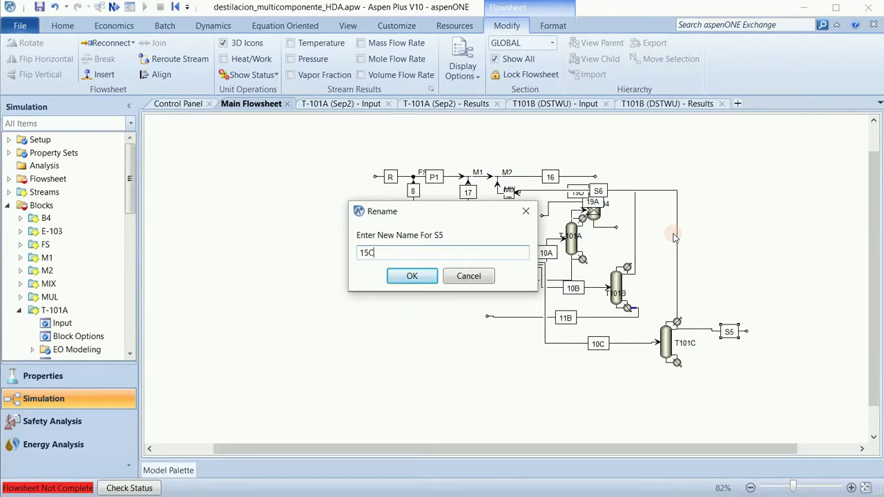
{"action": "left_click", "coordinate": [415, 275]}
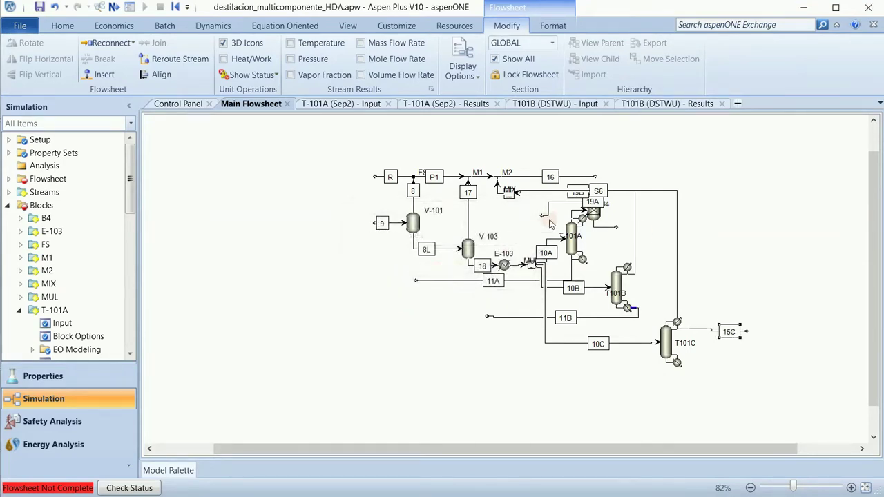
Step: Shift the label of stream S6 along its line clear of the other labels and rename the stream as 19C
{"action": "left_click", "coordinate": [598, 192]}
{"action": "left_click_drag", "start_coordinate": [653, 191], "coordinate": [654, 191]}
{"action": "right_click", "coordinate": [654, 192]}
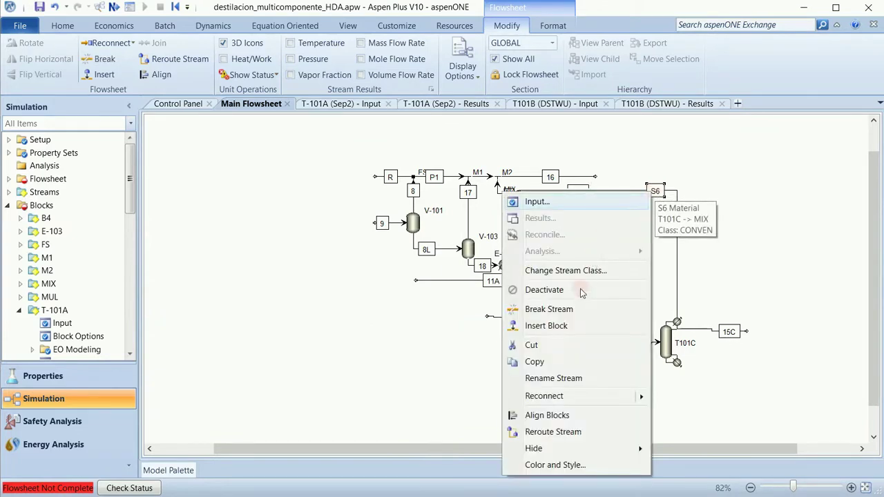
{"action": "left_click", "coordinate": [582, 378]}
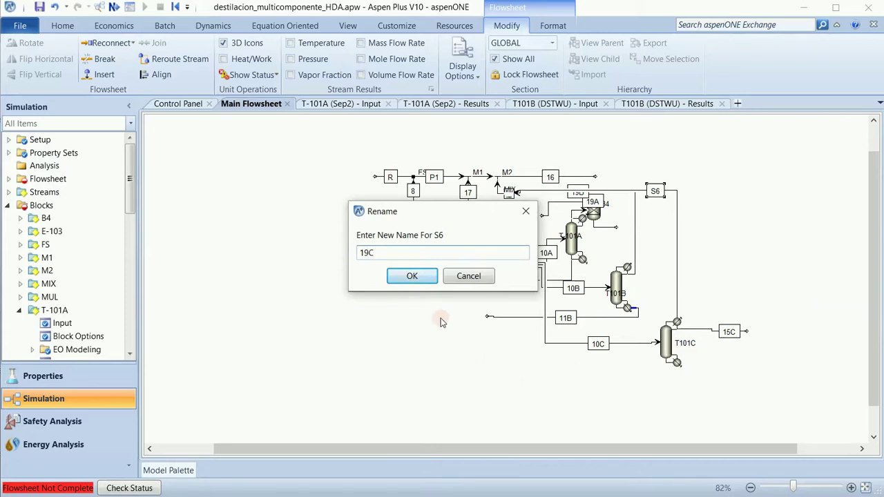
{"action": "left_click", "coordinate": [415, 277]}
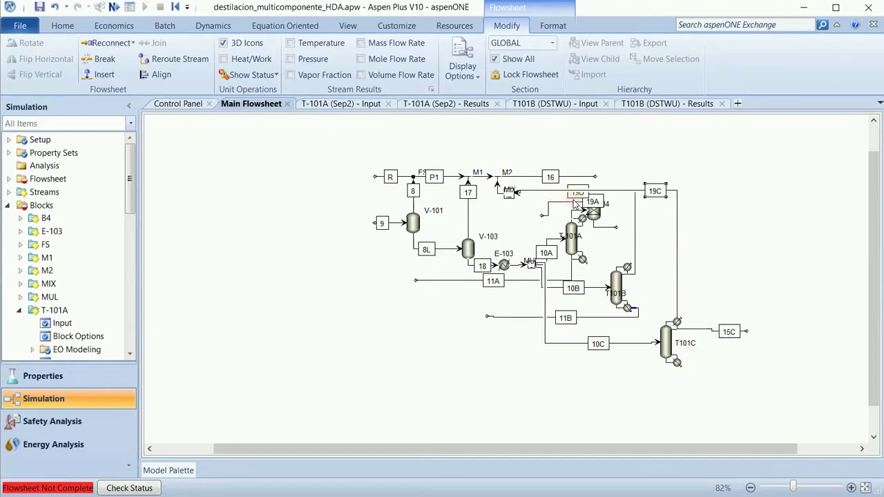
Step: Disconnect stream 19B's destination from the MIX block and leave it as a free product end just above T101B
{"action": "right_click", "coordinate": [574, 196]}
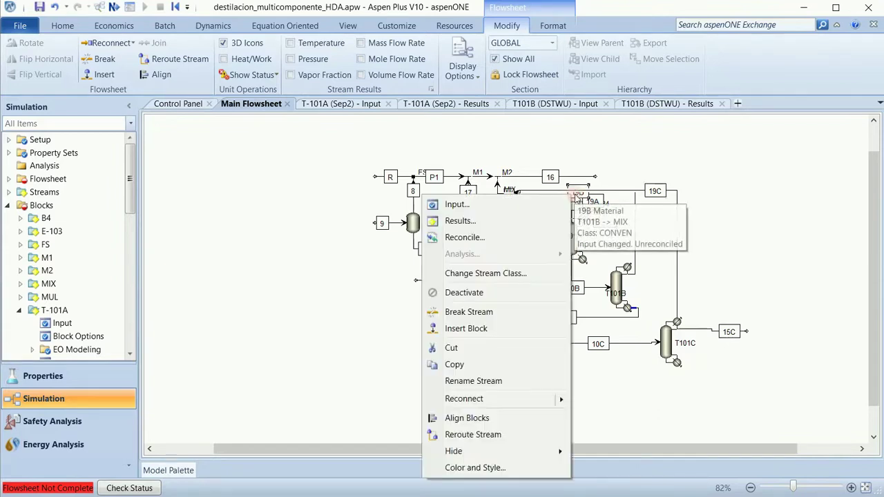
{"action": "left_click", "coordinate": [636, 219]}
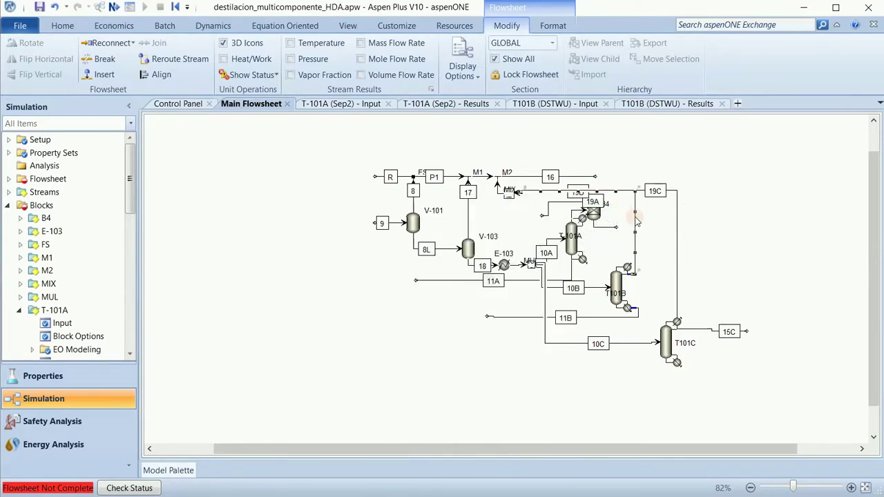
{"action": "right_click", "coordinate": [637, 219]}
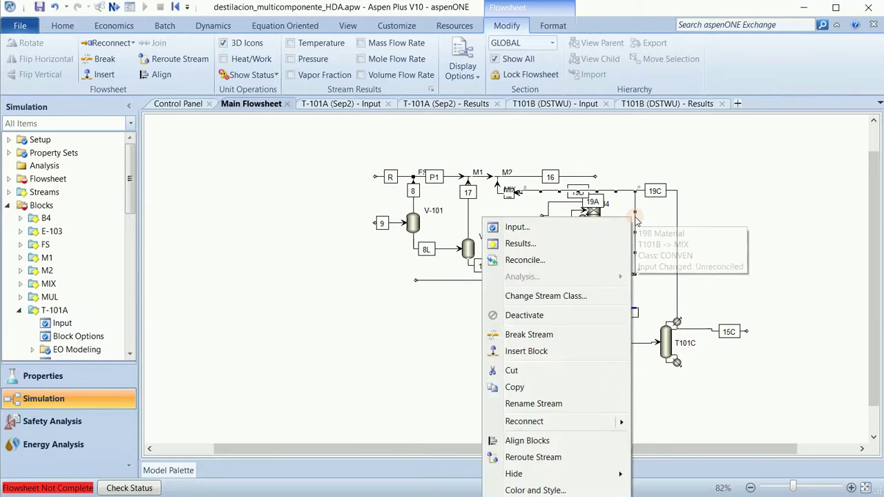
{"action": "left_click", "coordinate": [537, 422]}
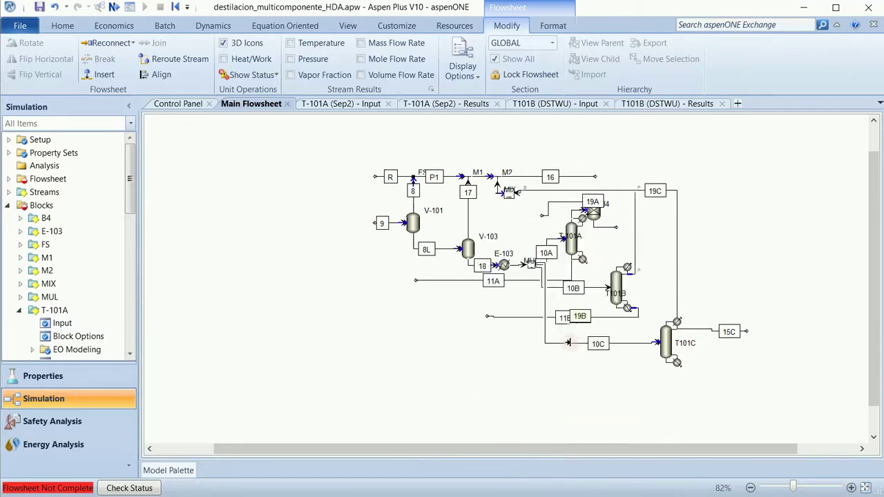
{"action": "left_click", "coordinate": [527, 207]}
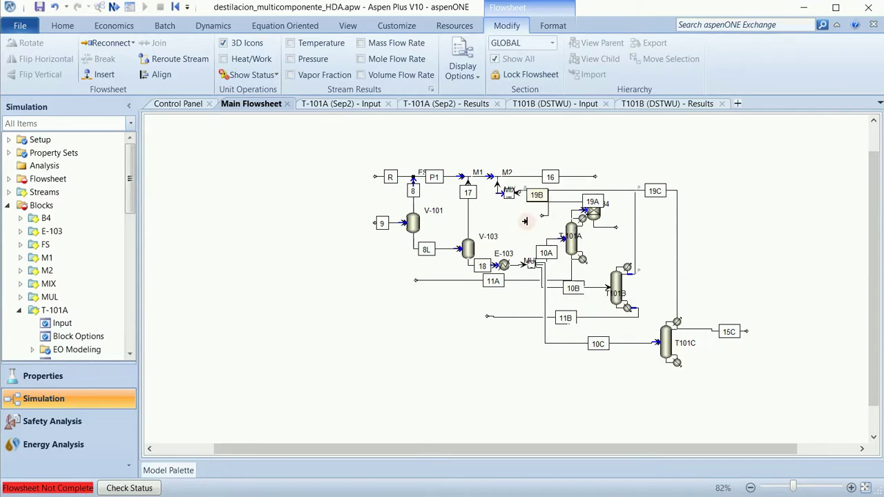
{"action": "left_click", "coordinate": [624, 218]}
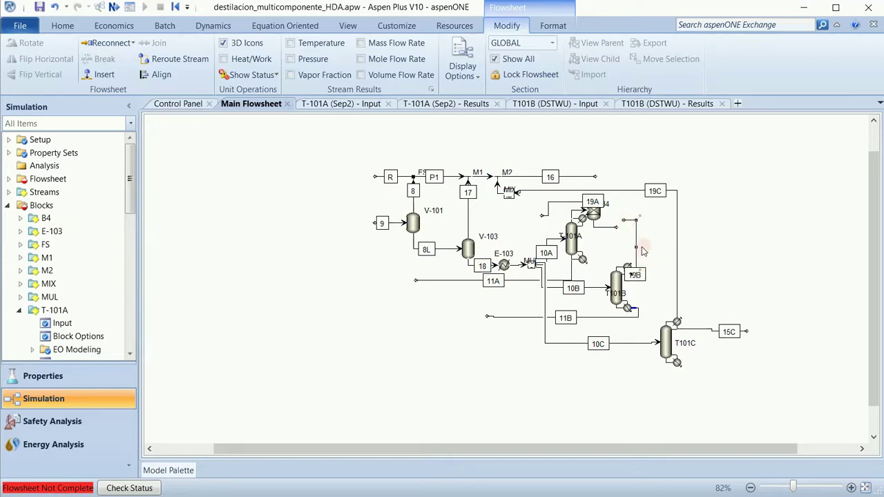
{"action": "left_click", "coordinate": [624, 215]}
{"action": "left_click", "coordinate": [671, 268]}
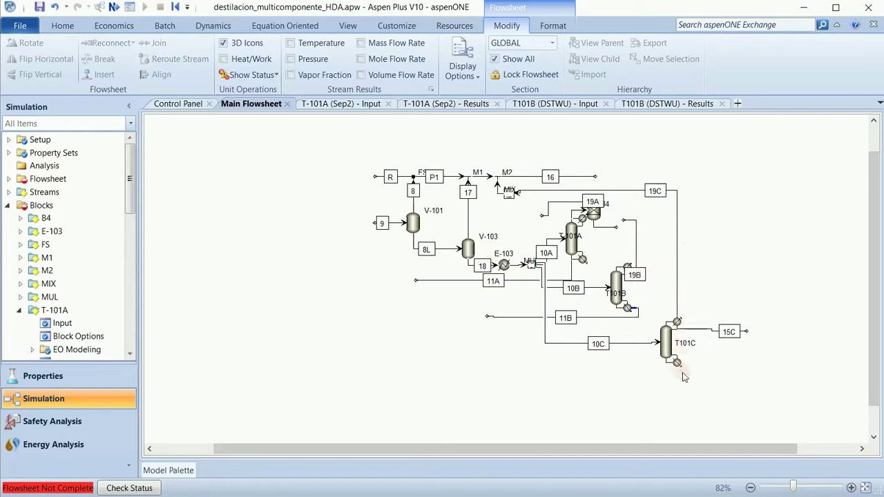
Step: Draw a material product stream from T101C's bottoms port, ending to the left of the column below stream 11B
{"action": "left_click", "coordinate": [166, 472]}
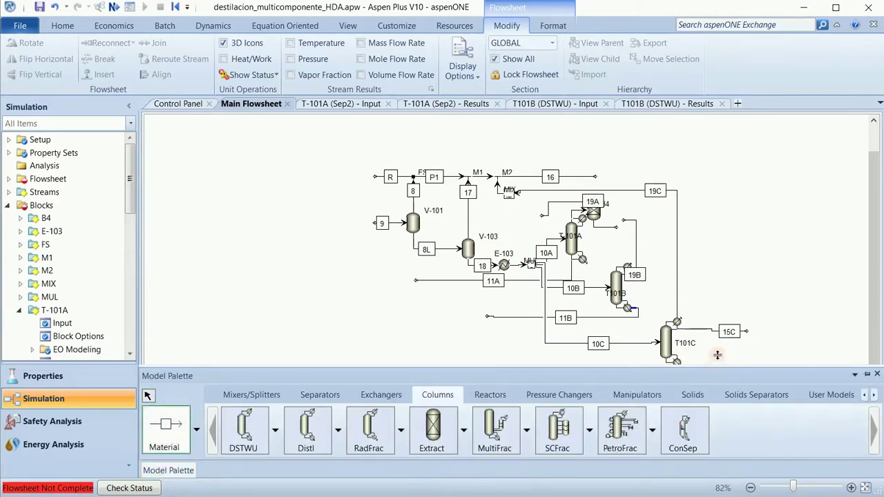
{"action": "left_click", "coordinate": [677, 361]}
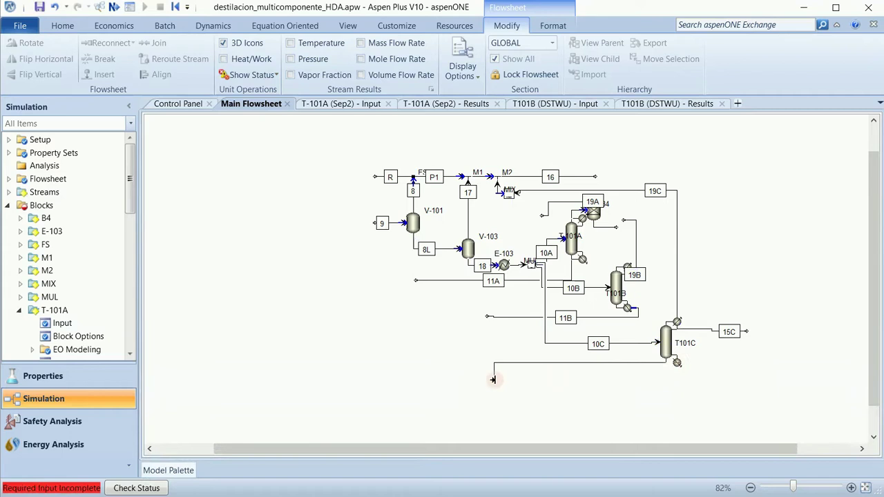
{"action": "left_click", "coordinate": [489, 362]}
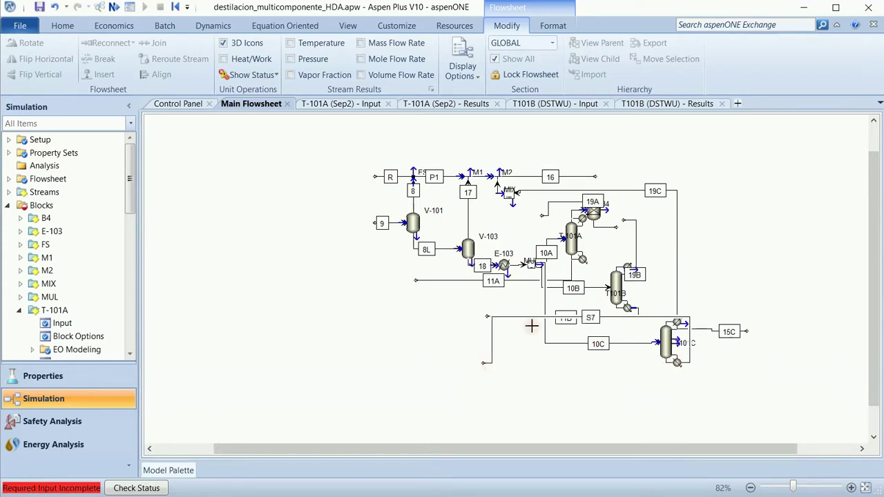
Step: Reroute bottoms streams 11B and S7 as separate horizontal lines below feed 10C, with 11B above S7
{"action": "right_click", "coordinate": [529, 329]}
{"action": "left_click_drag", "start_coordinate": [533, 321], "coordinate": [532, 373]}
{"action": "left_click", "coordinate": [700, 365]}
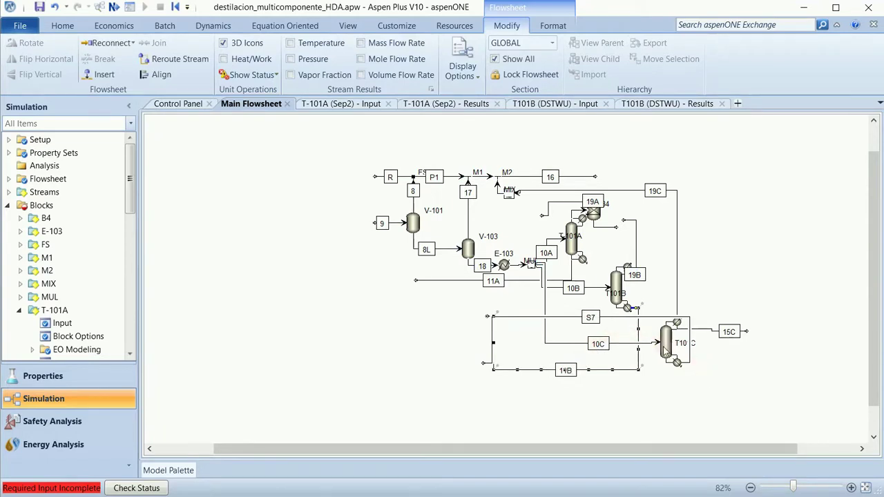
{"action": "left_click_drag", "start_coordinate": [649, 323], "coordinate": [684, 363]}
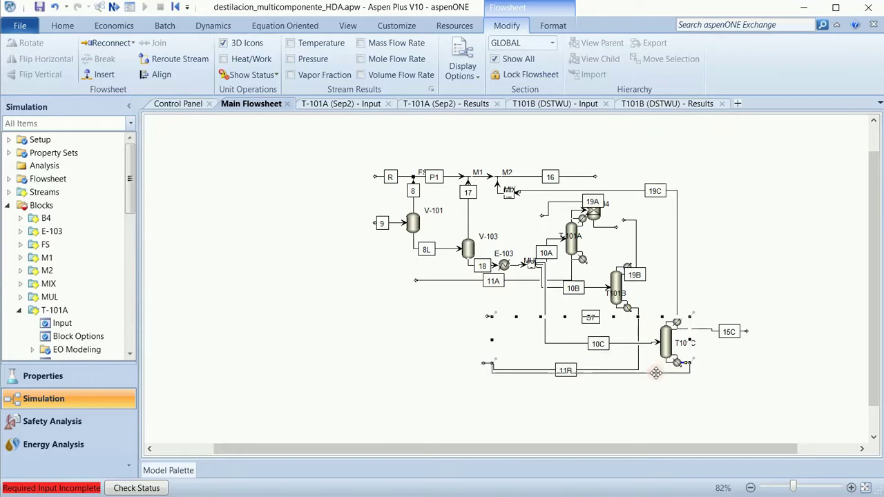
{"action": "left_click_drag", "start_coordinate": [491, 373], "coordinate": [464, 385]}
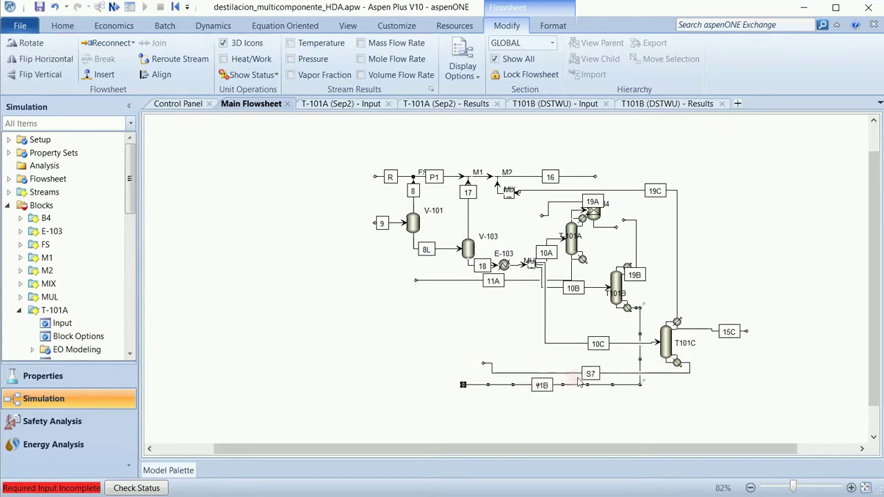
{"action": "left_click", "coordinate": [675, 395]}
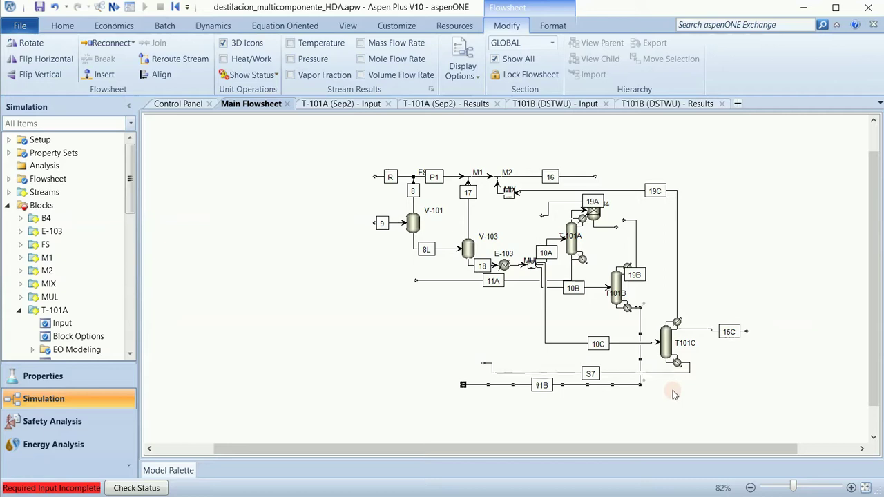
{"action": "left_click_drag", "start_coordinate": [599, 385], "coordinate": [590, 362]}
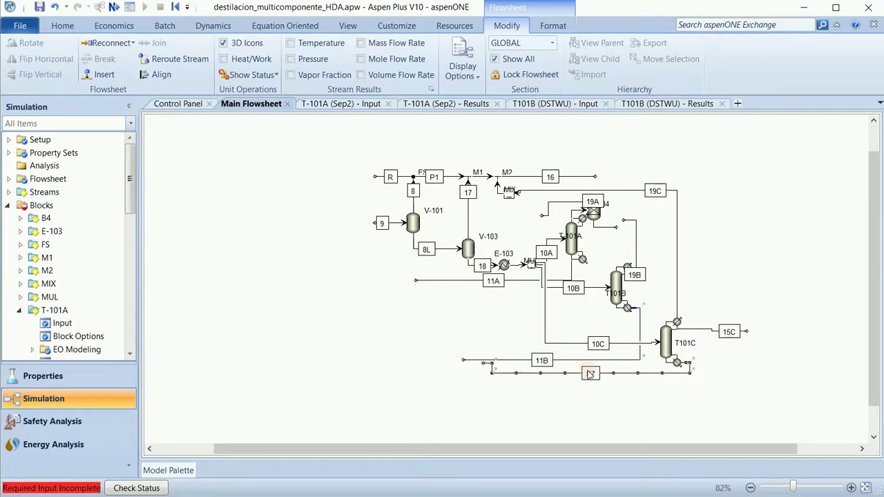
Step: Rename T101C's bottoms stream S7 as 11C
{"action": "right_click", "coordinate": [553, 371]}
{"action": "left_click", "coordinate": [487, 270]}
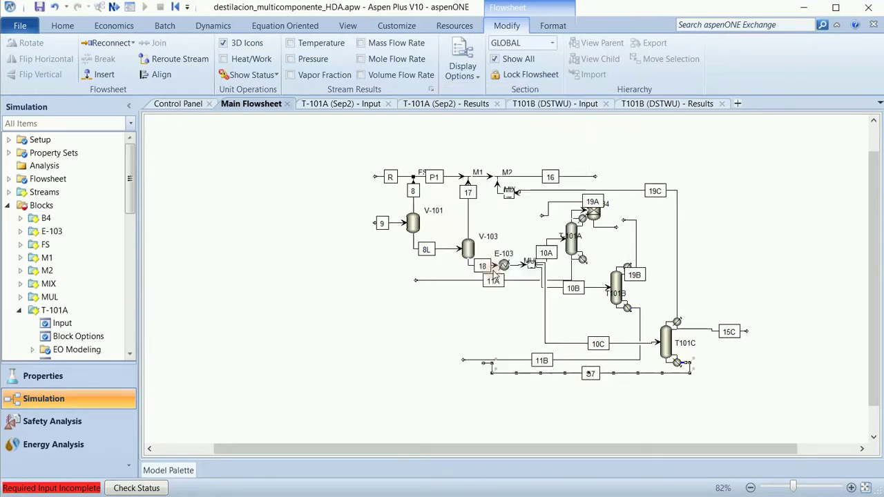
{"action": "type", "text": "11C"}
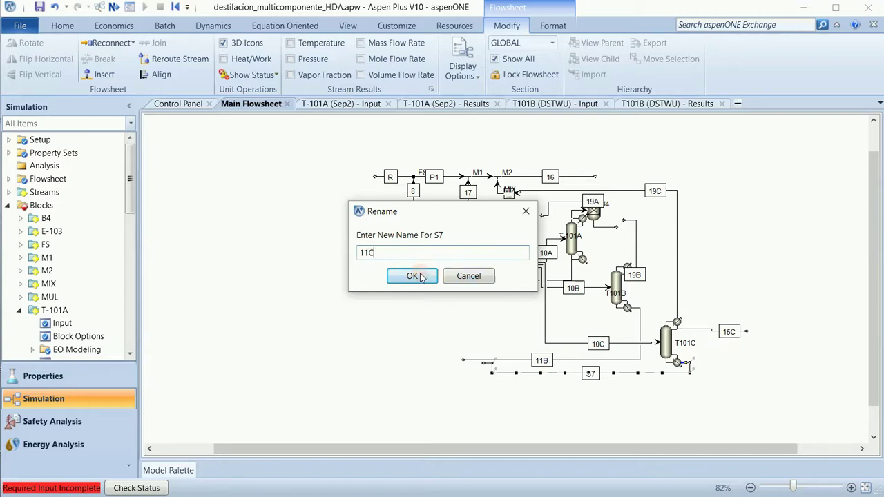
{"action": "left_click", "coordinate": [420, 275]}
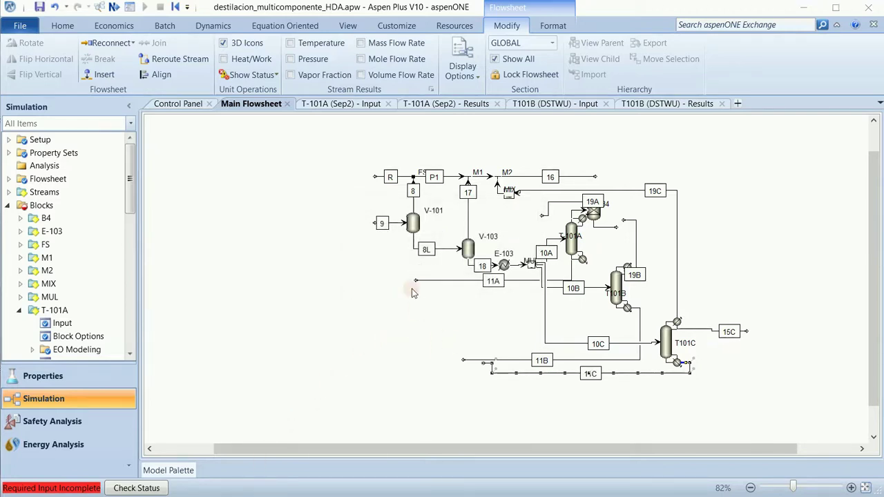
Step: In T101C's configuration, set 21 stages based on the T101B shortcut results and choose a Partial-Vapor-Liquid condenser
{"action": "right_click", "coordinate": [380, 261]}
{"action": "left_click", "coordinate": [315, 304]}
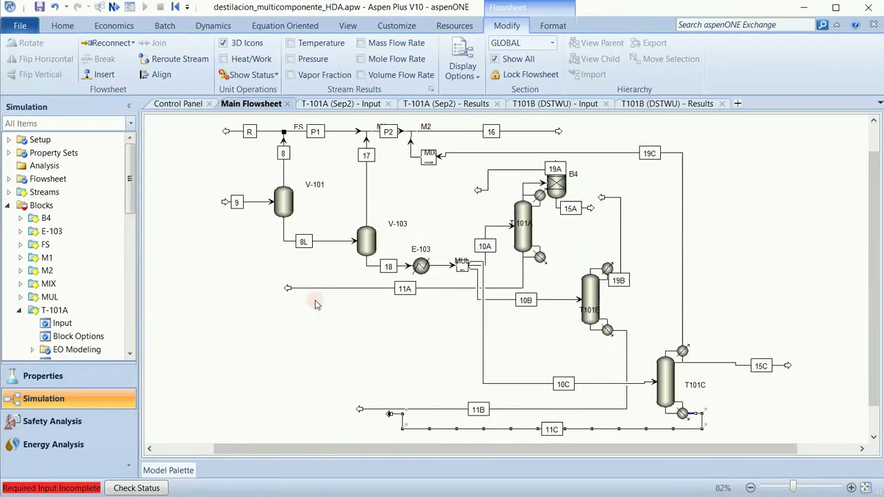
{"action": "left_click", "coordinate": [766, 234]}
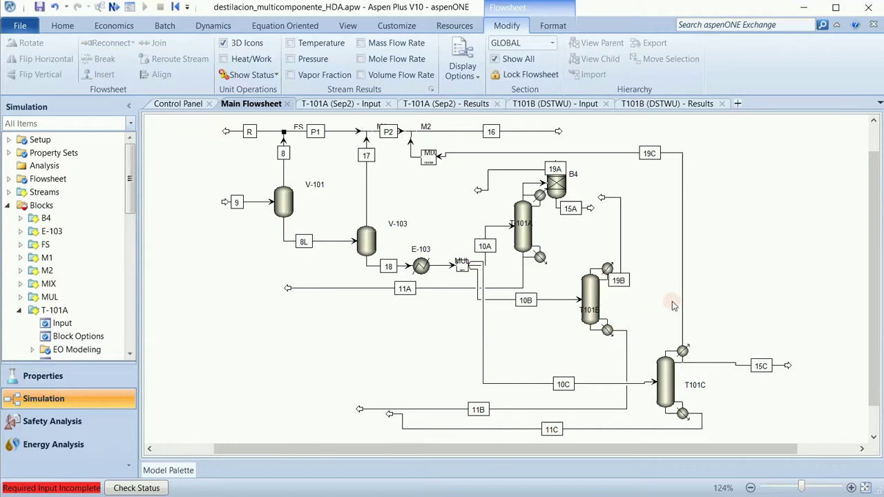
{"action": "left_click", "coordinate": [114, 7]}
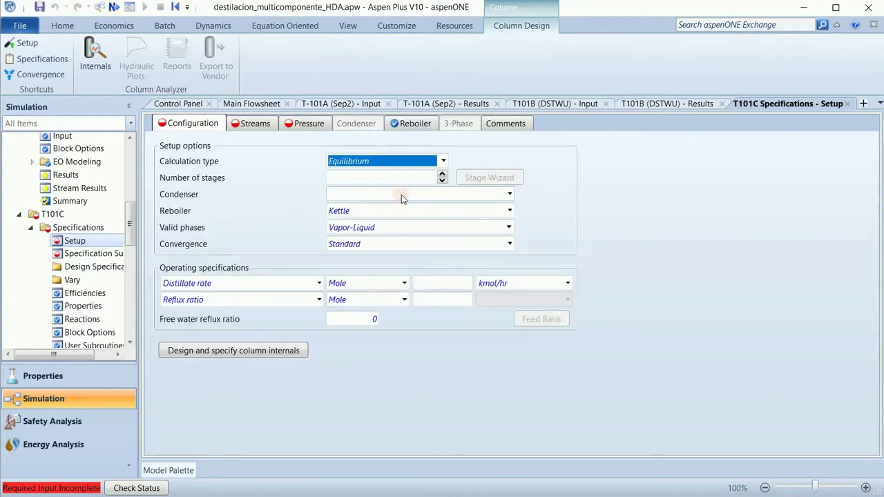
{"action": "left_click", "coordinate": [666, 103]}
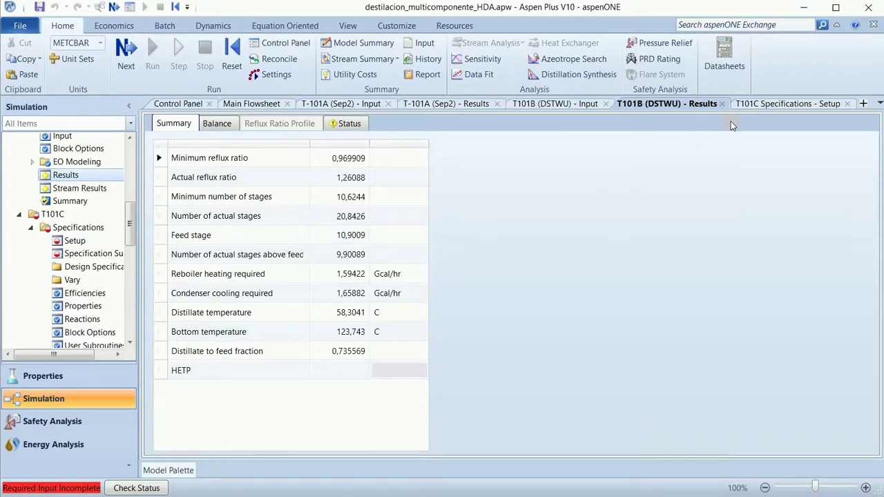
{"action": "left_click", "coordinate": [772, 105]}
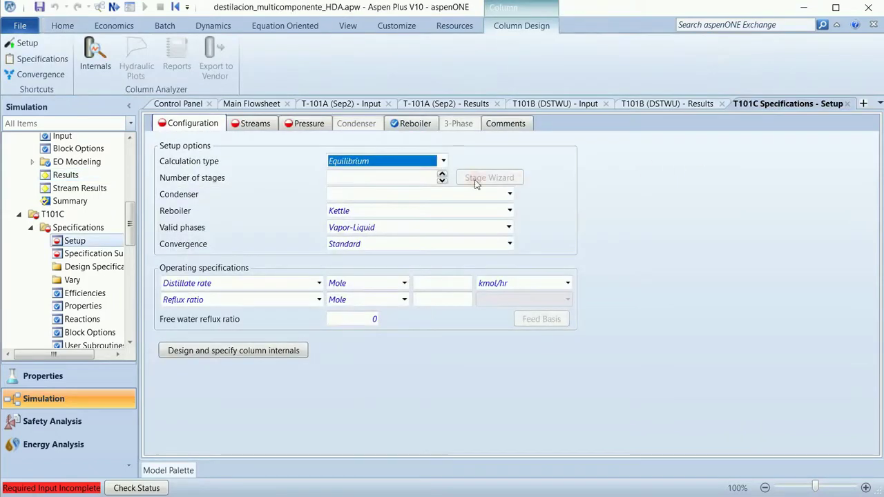
{"action": "left_click", "coordinate": [424, 178]}
{"action": "type", "text": "2"}
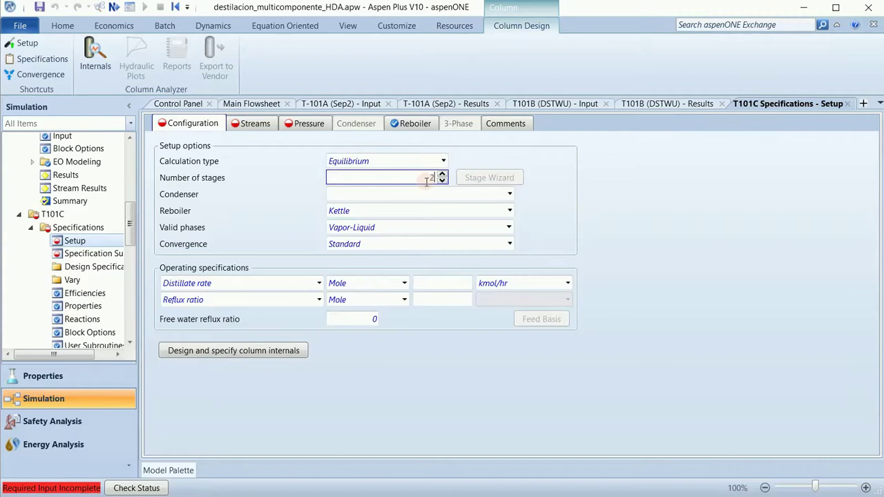
{"action": "type", "text": "1"}
{"action": "left_click", "coordinate": [510, 195]}
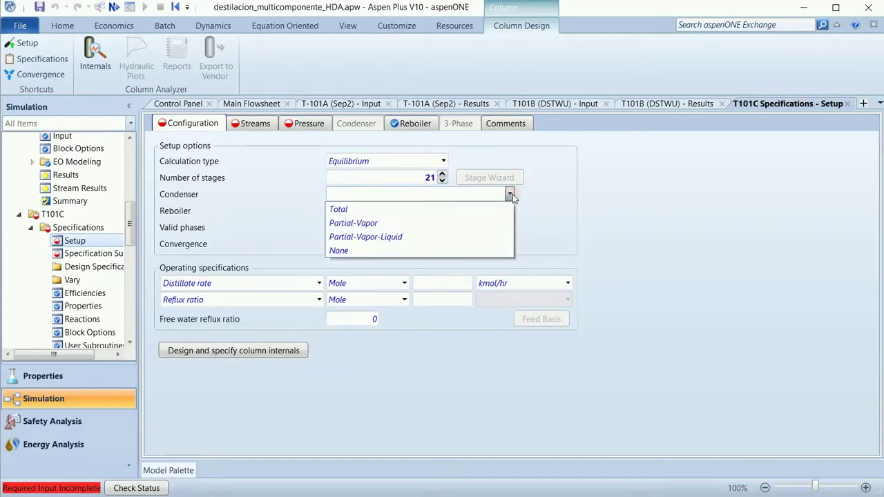
{"action": "left_click", "coordinate": [450, 237]}
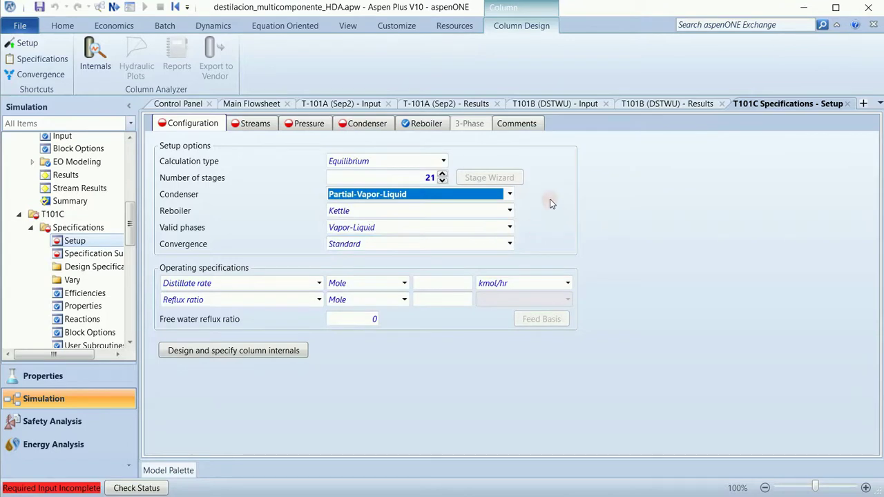
Step: Set the feed stage of stream 10C in T101C to 11
{"action": "left_click", "coordinate": [256, 128]}
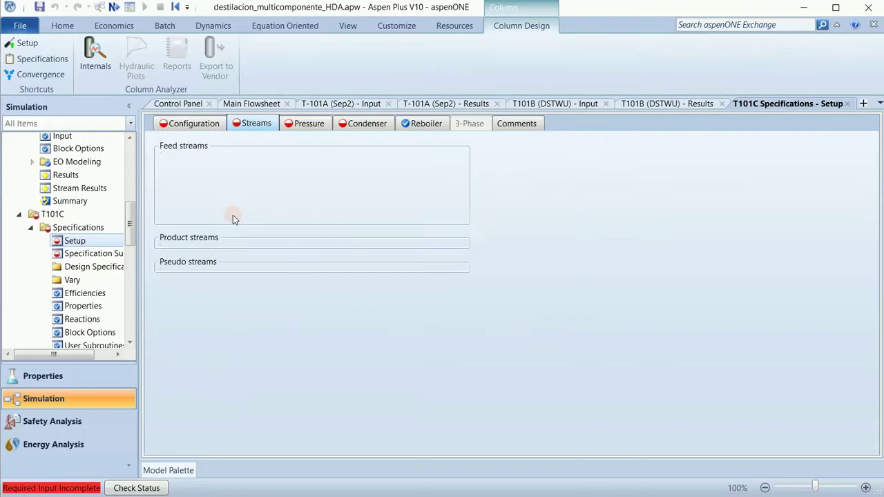
{"action": "left_click", "coordinate": [260, 182]}
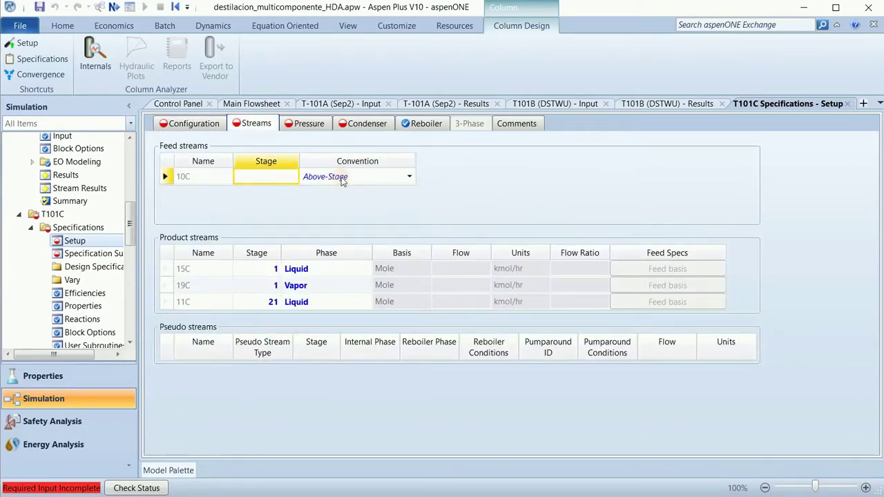
{"action": "type", "text": "11"}
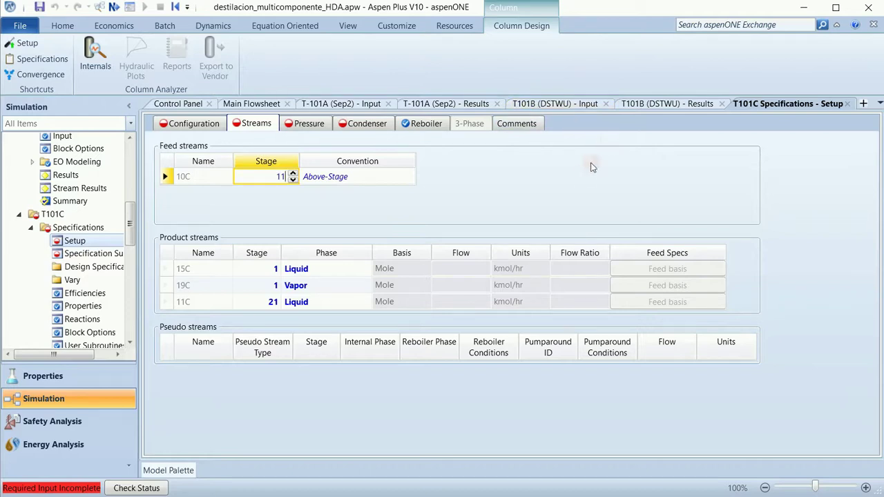
Step: Confirm the feed stage of stream 10C and set T101C's mole reflux ratio to 1,26, based on T101B's actual reflux ratio
{"action": "key", "text": "Return"}
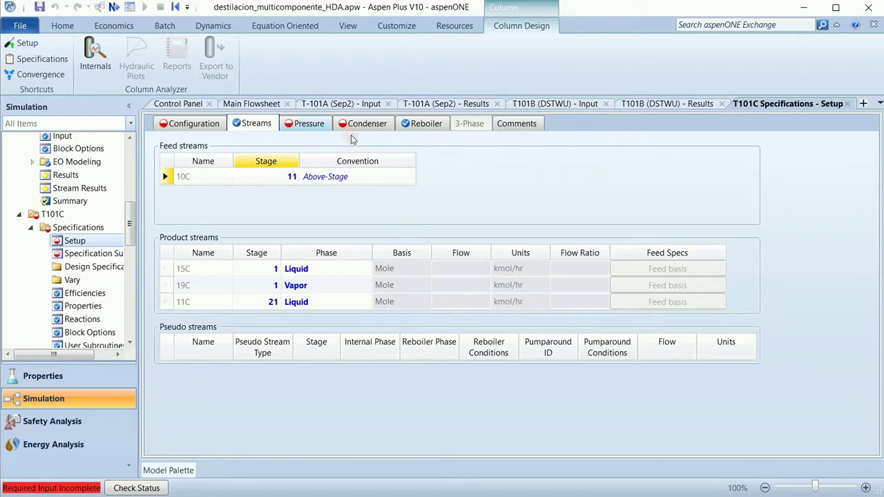
{"action": "left_click", "coordinate": [192, 123]}
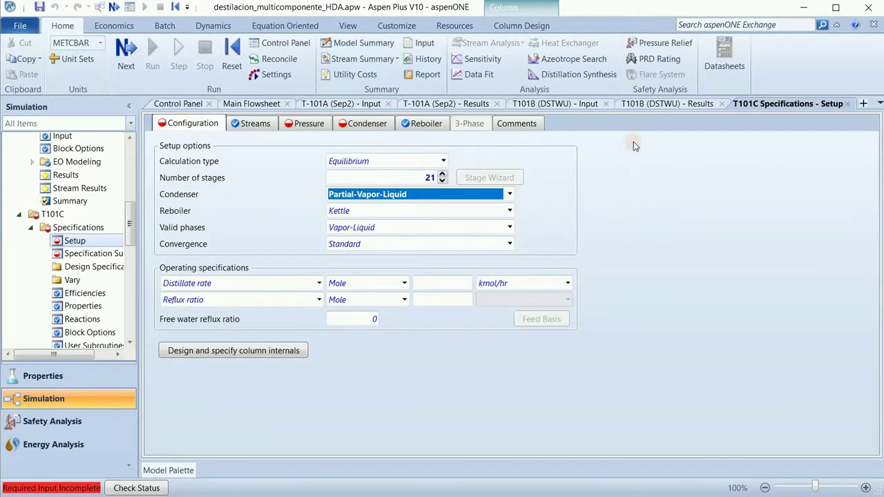
{"action": "left_click", "coordinate": [645, 103]}
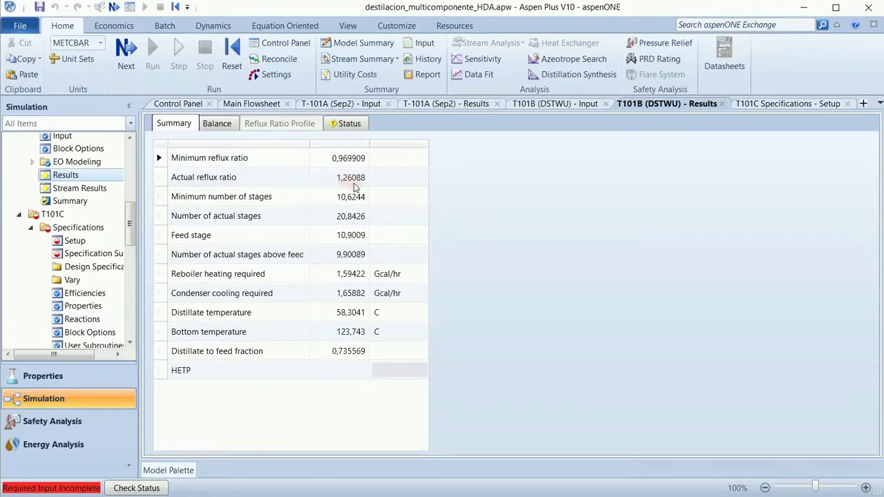
{"action": "left_click", "coordinate": [759, 107]}
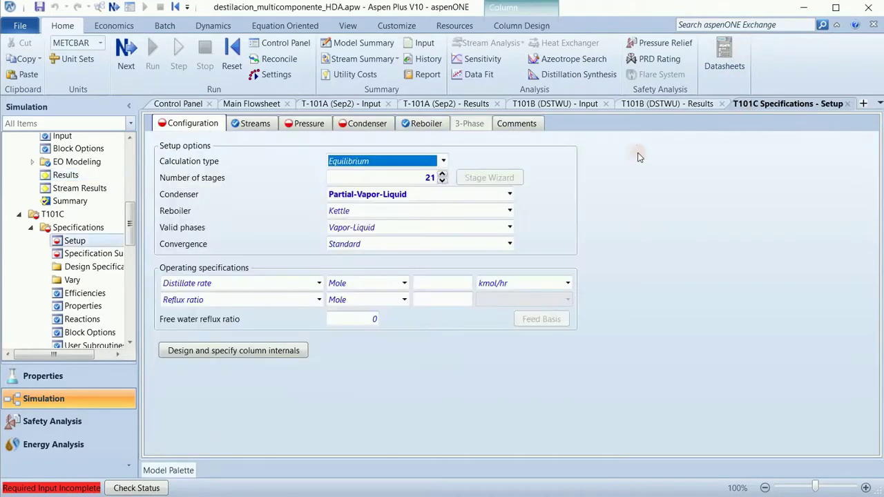
{"action": "left_click", "coordinate": [435, 301]}
{"action": "type", "text": "1,26"}
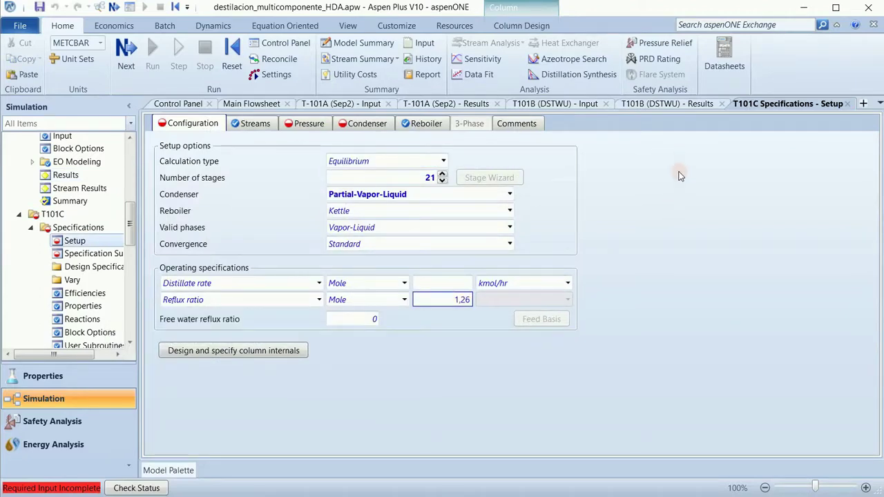
Step: Check T101B's shortcut results and boundary stream results for the distillate data, and return to T101C's setup
{"action": "left_click", "coordinate": [670, 107]}
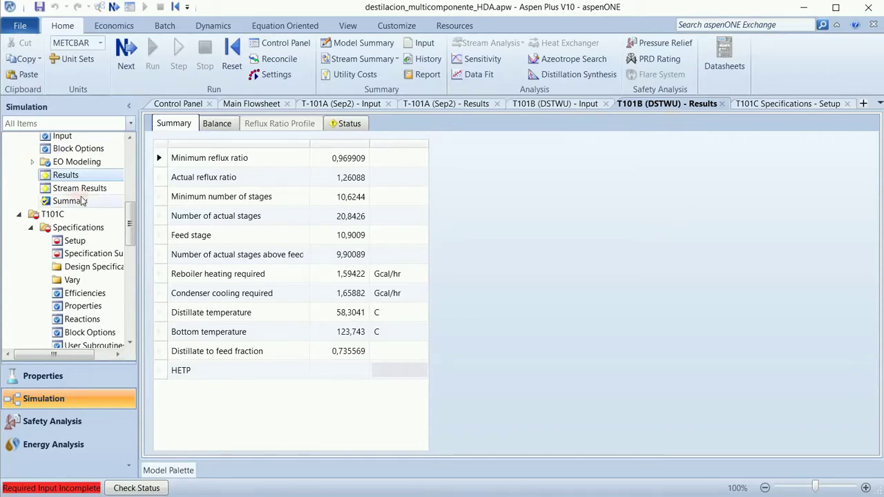
{"action": "left_click", "coordinate": [575, 105]}
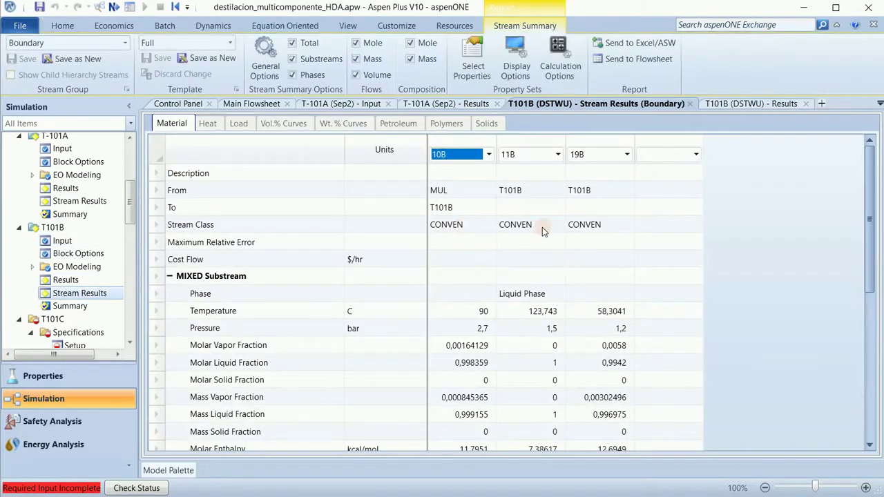
{"action": "scroll", "coordinate": [587, 252], "scroll_direction": "down", "scroll_amount": 1}
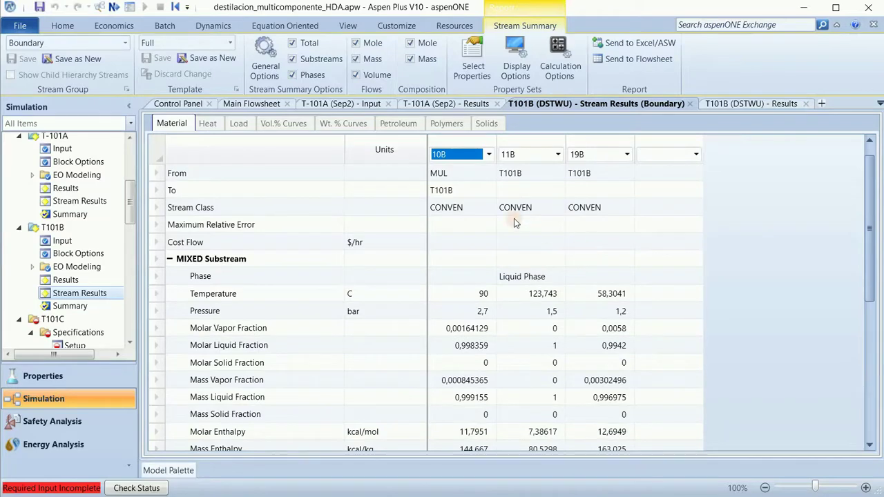
{"action": "left_click", "coordinate": [727, 105]}
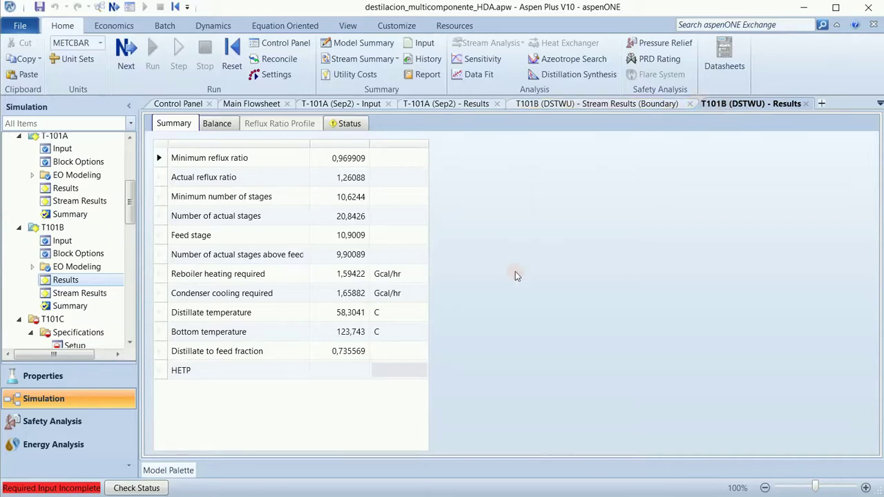
{"action": "left_click", "coordinate": [880, 103]}
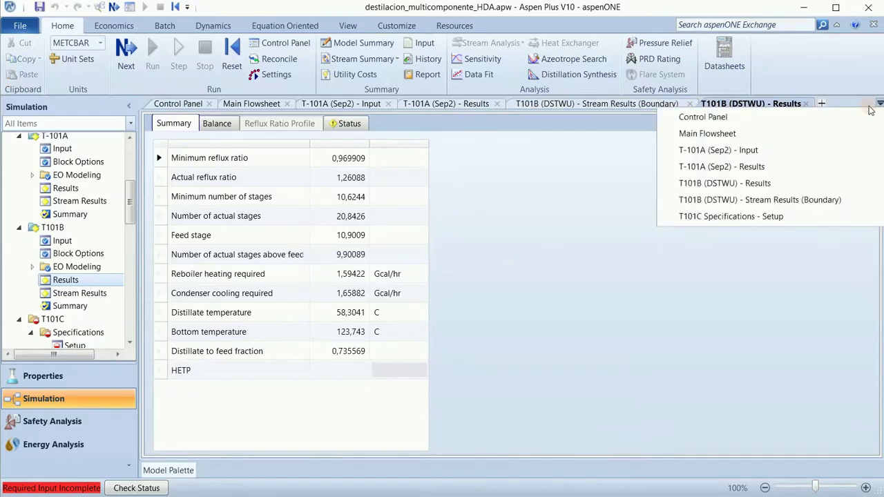
{"action": "left_click", "coordinate": [758, 216]}
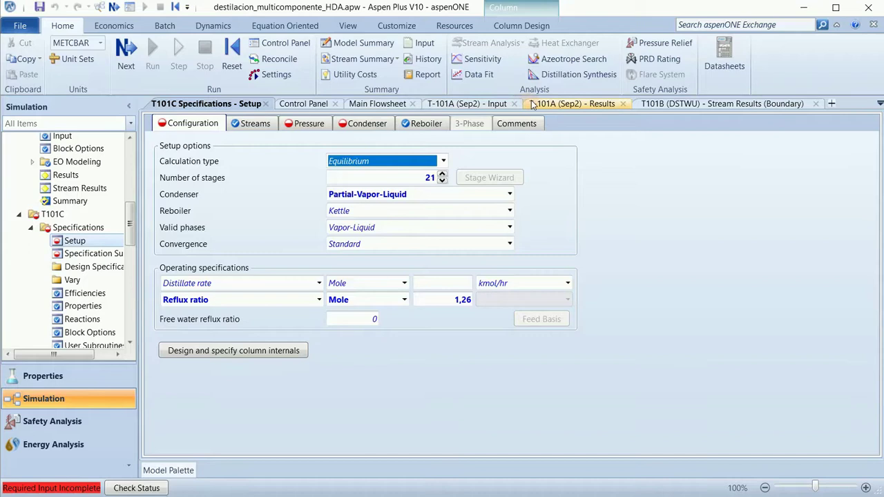
Step: Set T101C's mole distillate rate to 94,28 kmol/hr, taken from stream 1519 in the T-101A stream results
{"action": "left_click", "coordinate": [481, 103]}
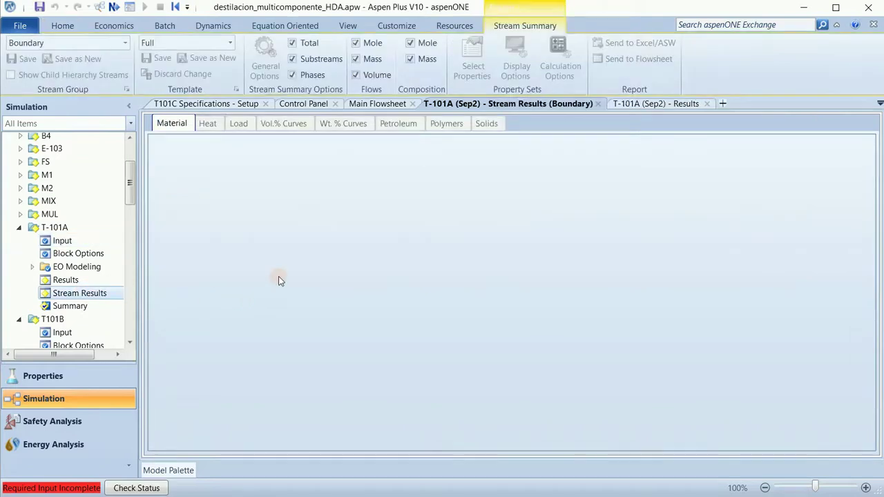
{"action": "scroll", "coordinate": [324, 294], "scroll_direction": "down", "scroll_amount": 1}
{"action": "scroll", "coordinate": [476, 262], "scroll_direction": "down", "scroll_amount": 5}
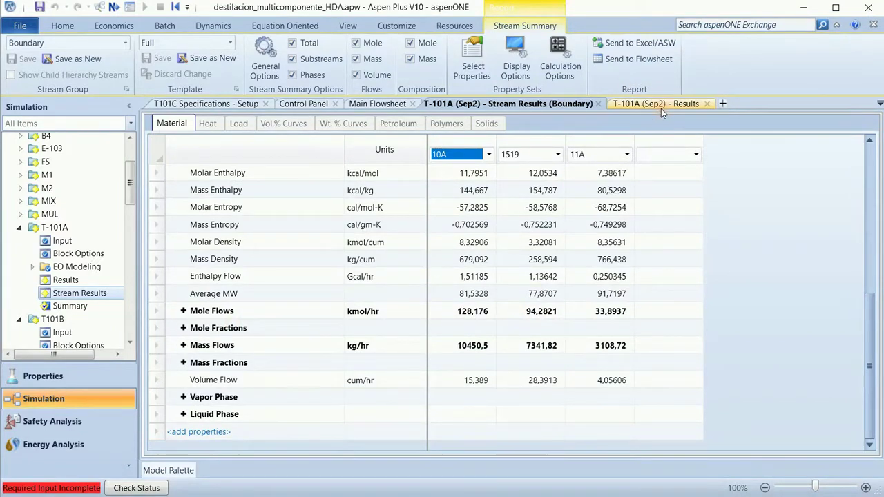
{"action": "left_click", "coordinate": [879, 103]}
{"action": "left_click", "coordinate": [761, 217]}
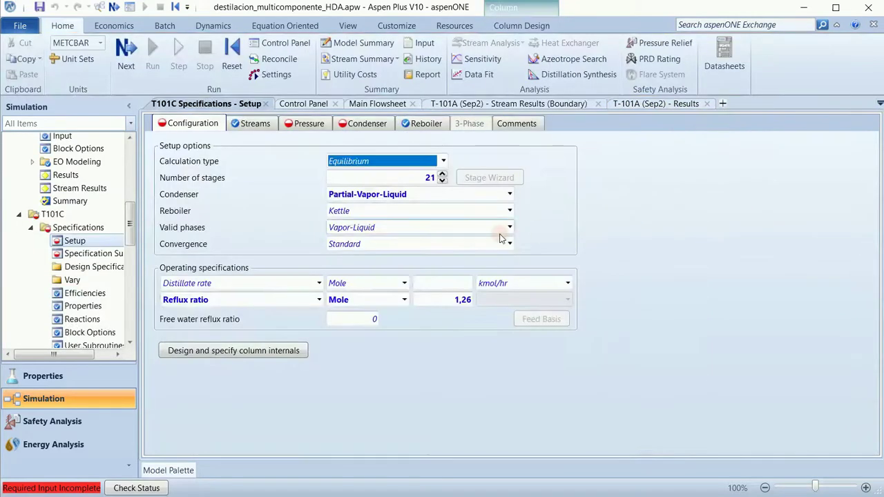
{"action": "left_click", "coordinate": [455, 281]}
{"action": "type", "text": "94,28"}
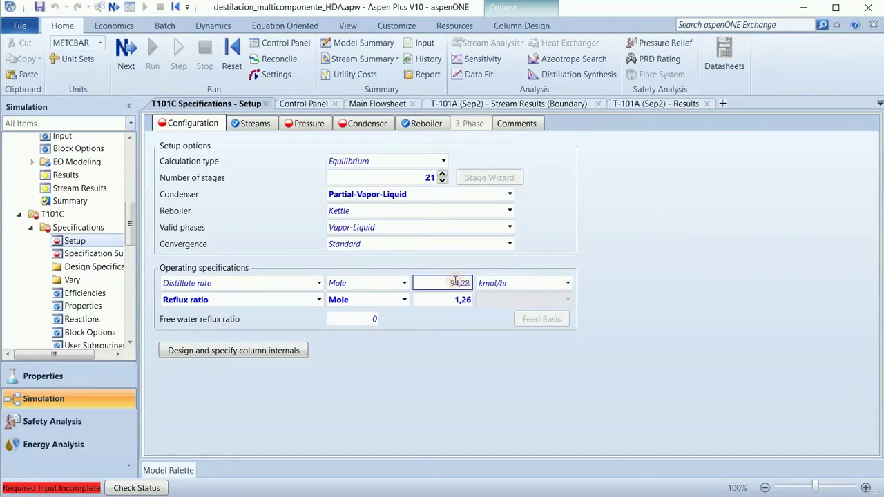
{"action": "left_click", "coordinate": [486, 405]}
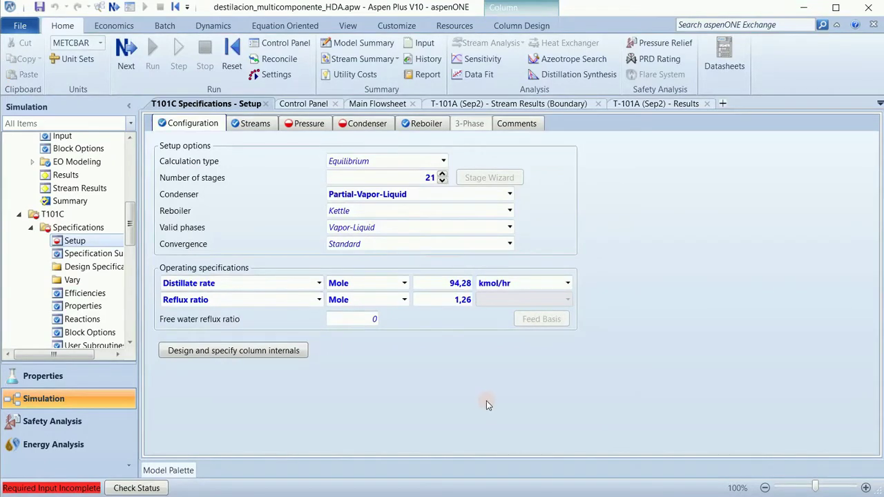
Step: Set T101C's stage 1 / condenser pressure to 1,2 bar and specify a column pressure drop of 0,3 bar
{"action": "left_click", "coordinate": [126, 55]}
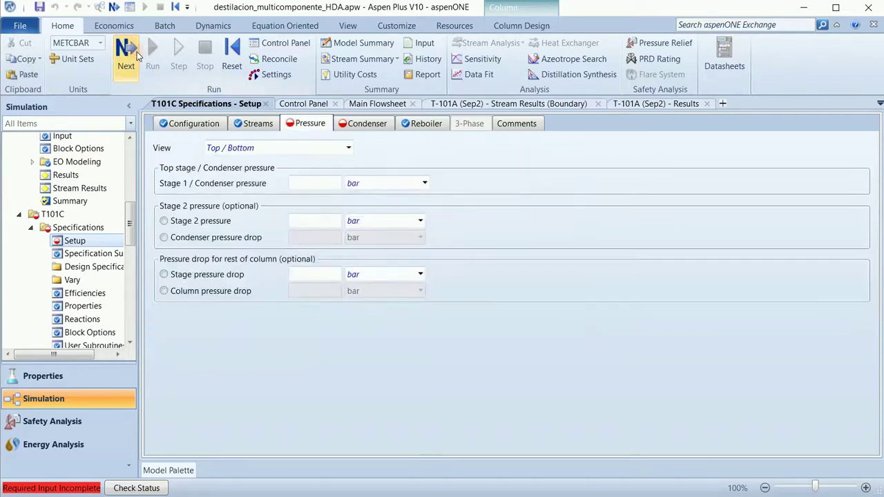
{"action": "left_click", "coordinate": [231, 147]}
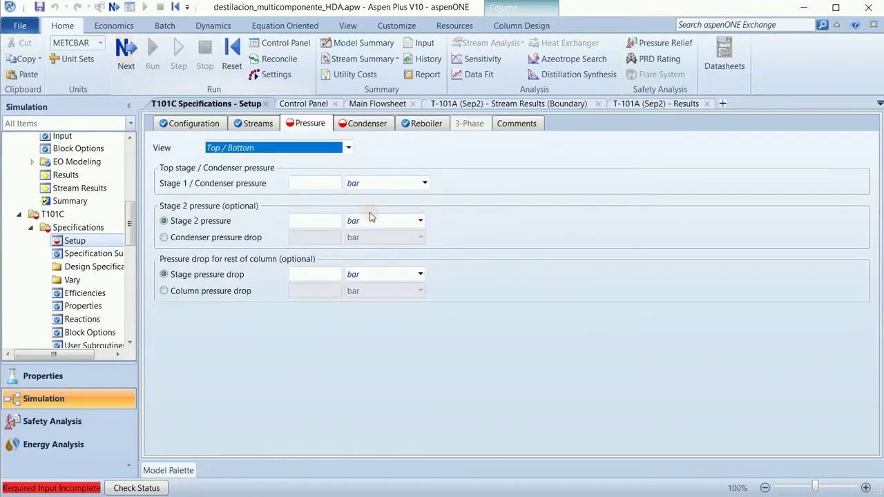
{"action": "left_click", "coordinate": [305, 186]}
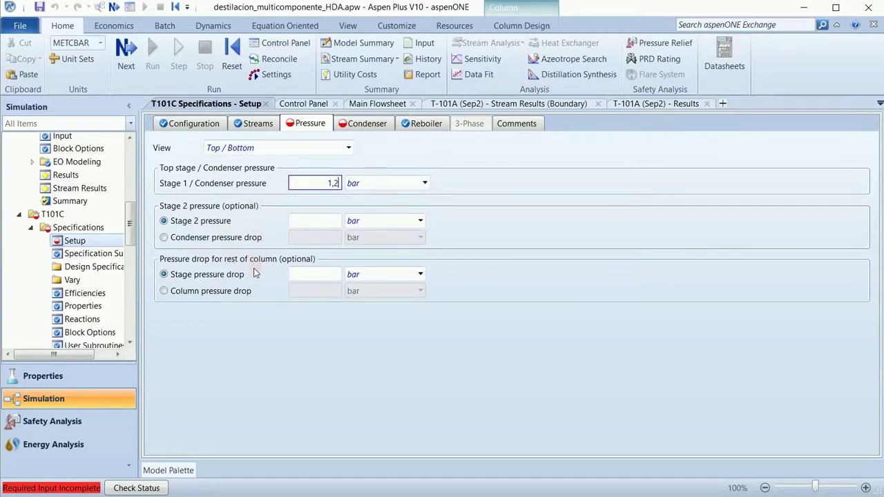
{"action": "left_click", "coordinate": [164, 291]}
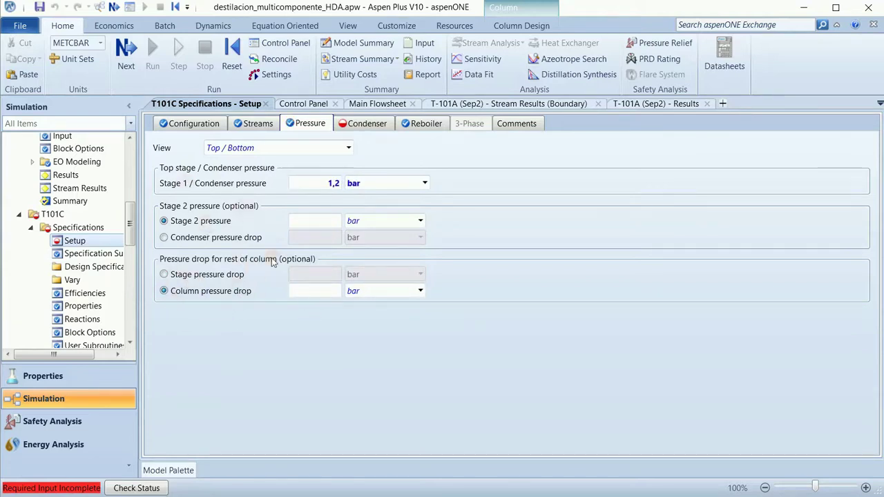
{"action": "left_click", "coordinate": [309, 293]}
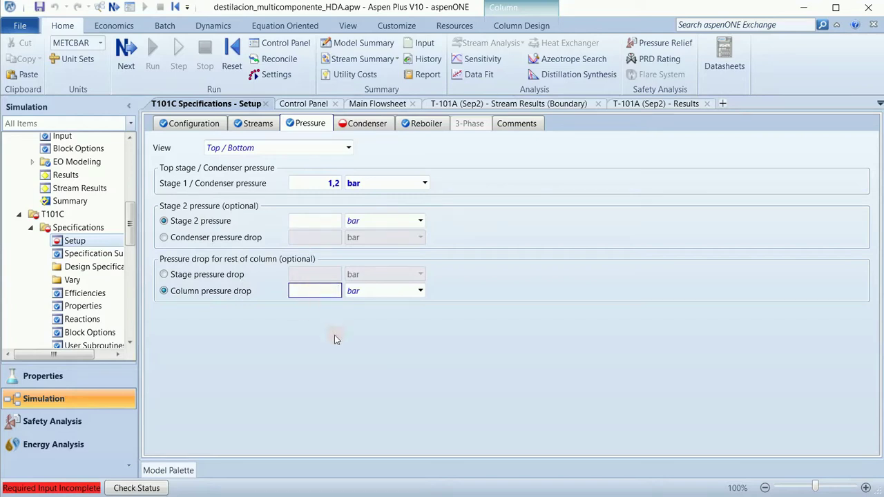
{"action": "type", "text": "0,3"}
{"action": "left_click", "coordinate": [354, 339]}
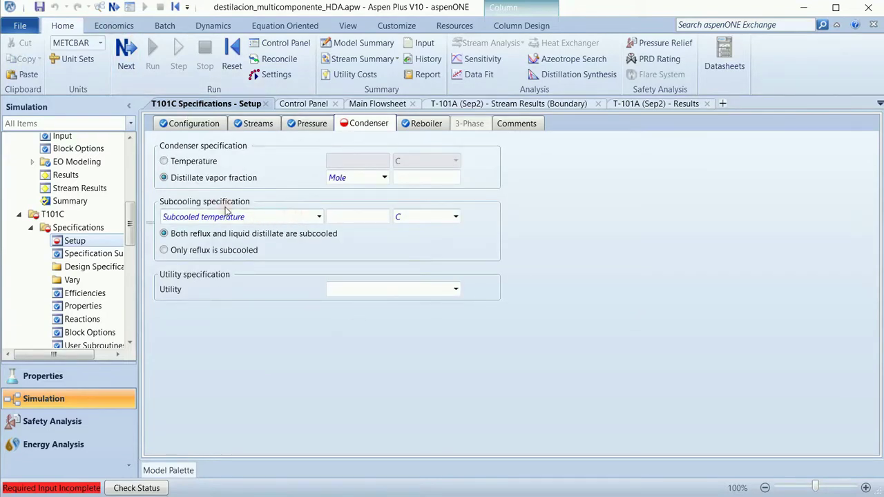
Step: Set the mole distillate vapor fraction of T101C's condenser to 0,0058
{"action": "left_click", "coordinate": [416, 179]}
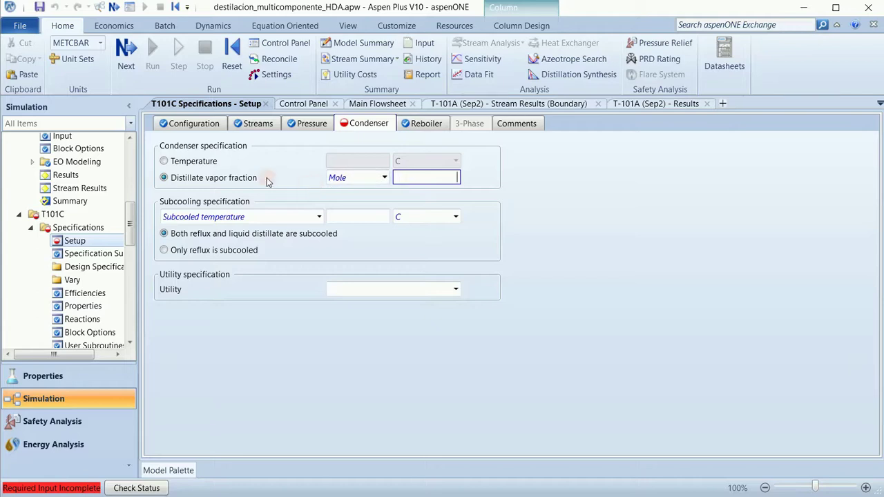
{"action": "type", "text": "0,0058"}
{"action": "left_click", "coordinate": [604, 305]}
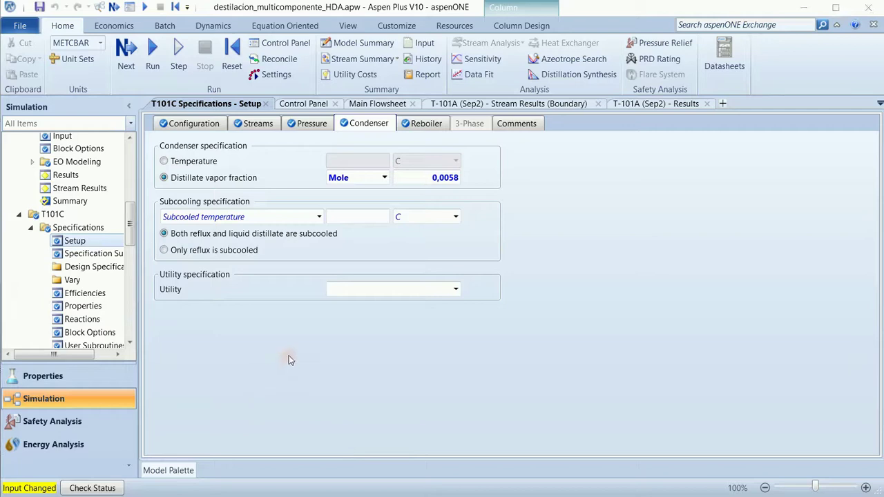
Step: Run the simulation and examine the conditions, mole flows and mole fractions in T101C's boundary stream results
{"action": "left_click", "coordinate": [125, 52]}
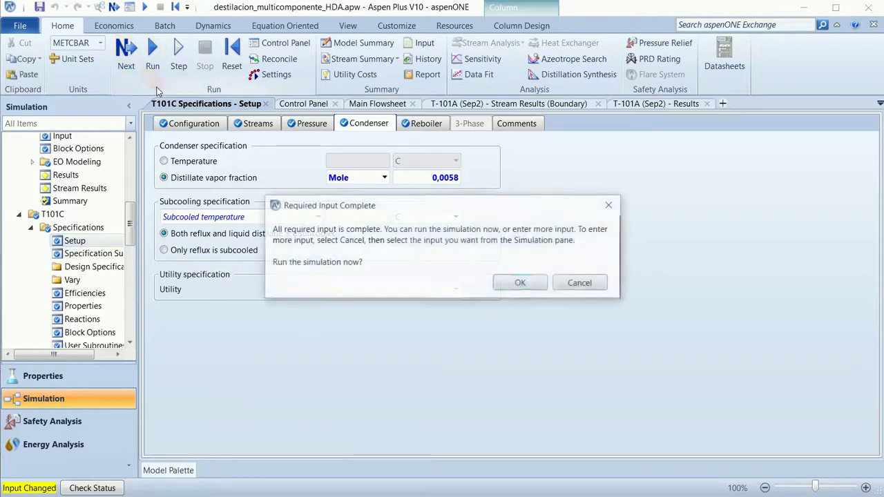
{"action": "left_click", "coordinate": [519, 283]}
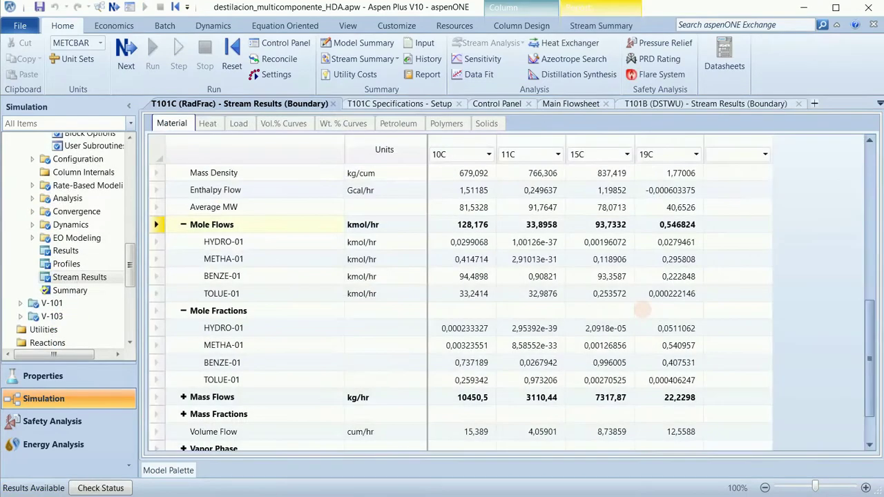
{"action": "scroll", "coordinate": [649, 312], "scroll_direction": "up", "scroll_amount": 6}
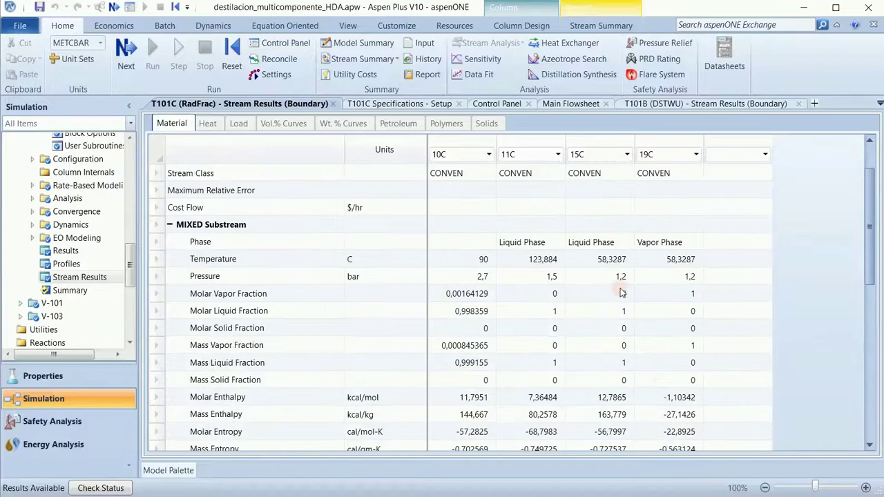
{"action": "scroll", "coordinate": [655, 314], "scroll_direction": "down", "scroll_amount": 1}
{"action": "scroll", "coordinate": [654, 314], "scroll_direction": "down", "scroll_amount": 6}
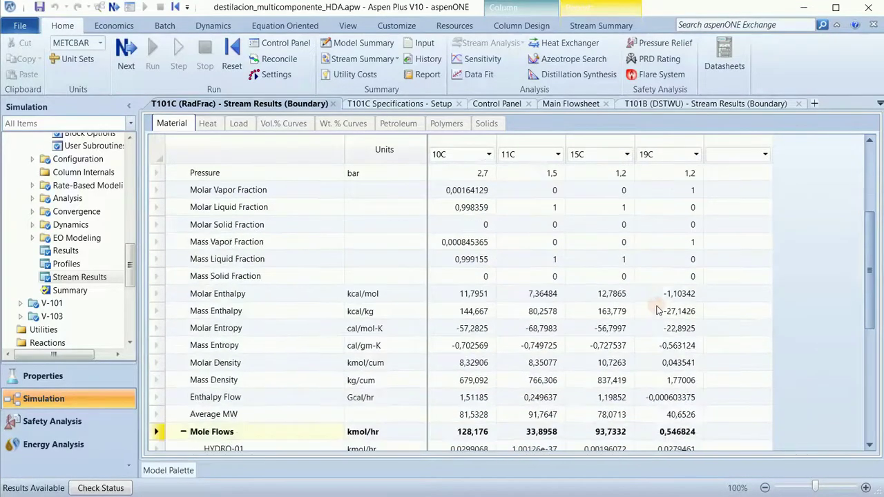
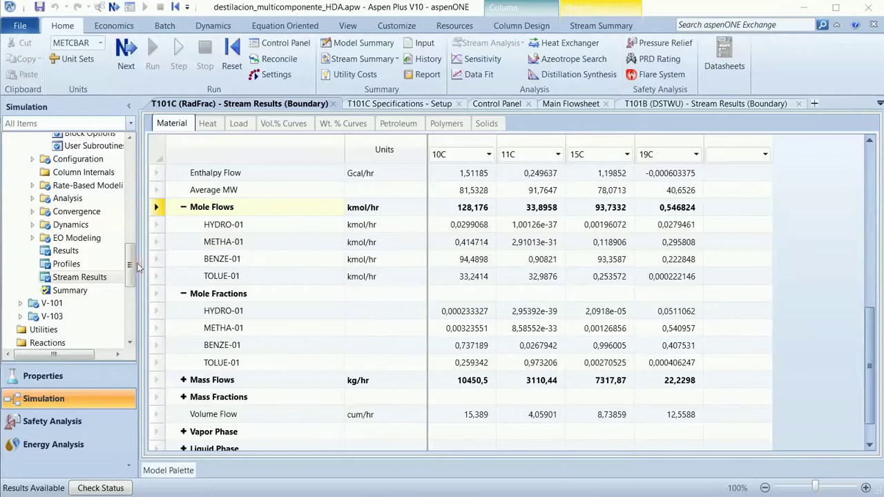
Step: Create a T101C design specification described as "benceno", of type Mole purity with a target of 0,996 on a product stream
{"action": "left_click_drag", "start_coordinate": [132, 275], "coordinate": [131, 234]}
{"action": "left_click", "coordinate": [83, 243]}
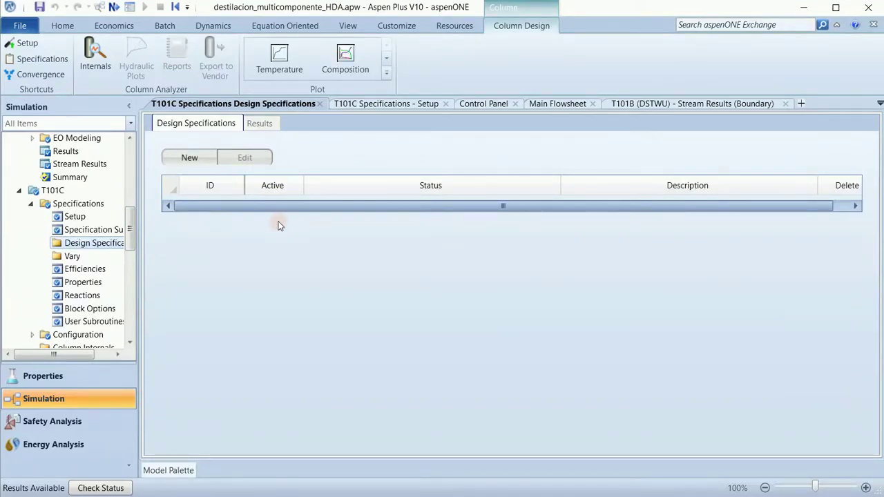
{"action": "left_click", "coordinate": [190, 158]}
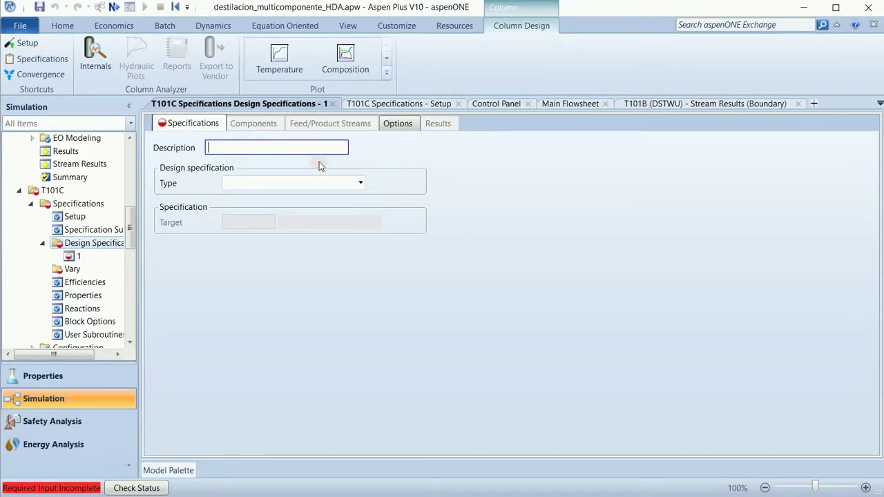
{"action": "type", "text": "benceno"}
{"action": "left_click", "coordinate": [361, 183]}
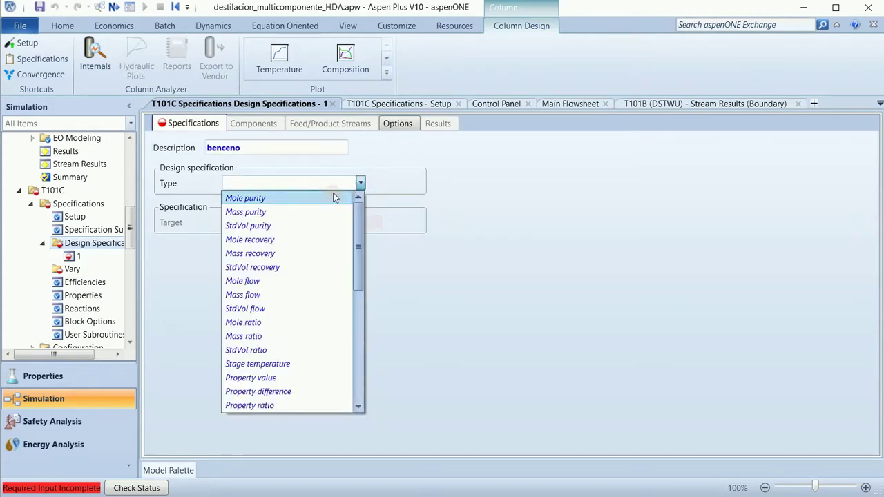
{"action": "left_click", "coordinate": [293, 203]}
{"action": "left_click", "coordinate": [266, 222]}
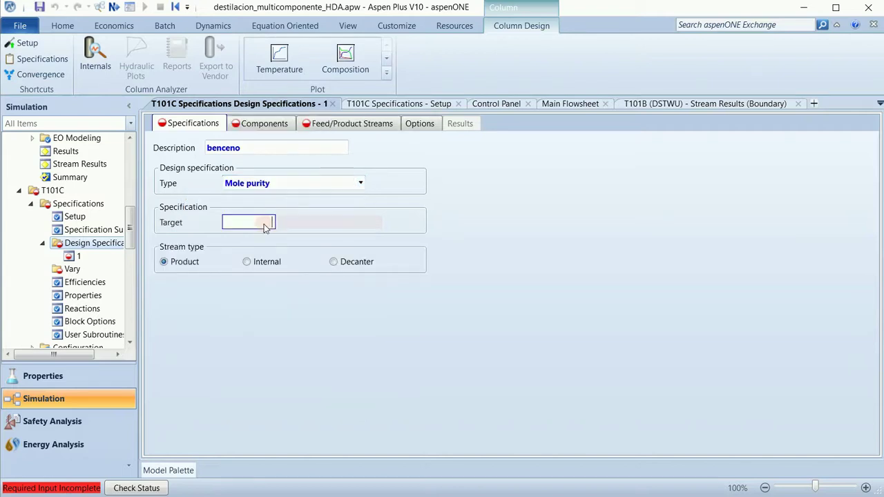
{"action": "type", "text": "0,996"}
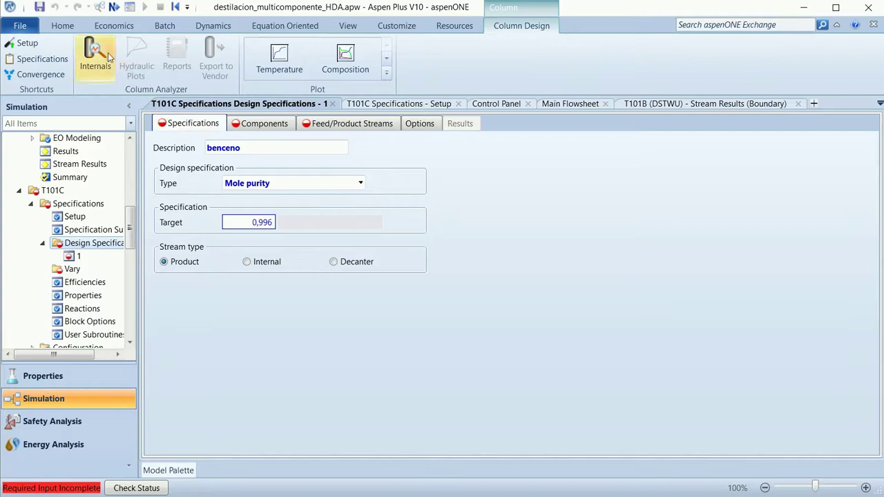
{"action": "left_click", "coordinate": [115, 8]}
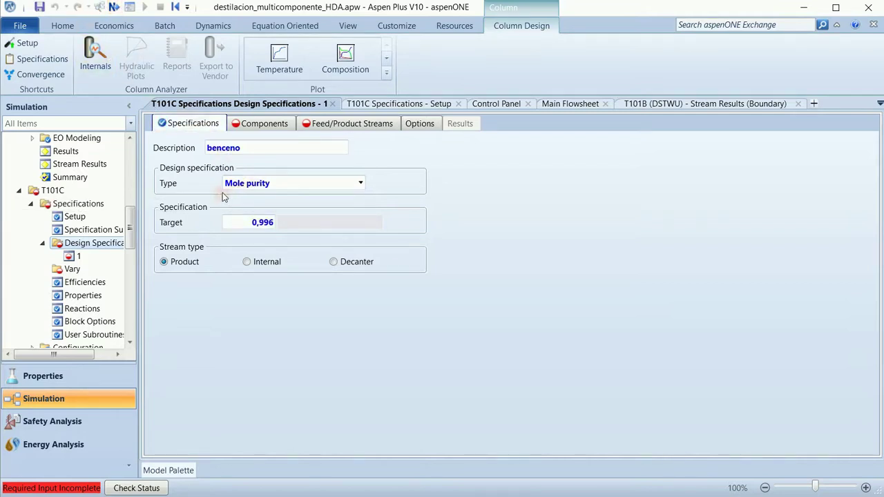
Step: Assign BENZE-01 as the benceno specification's component, all four components as base components, and 15C as its product stream
{"action": "left_click", "coordinate": [253, 130]}
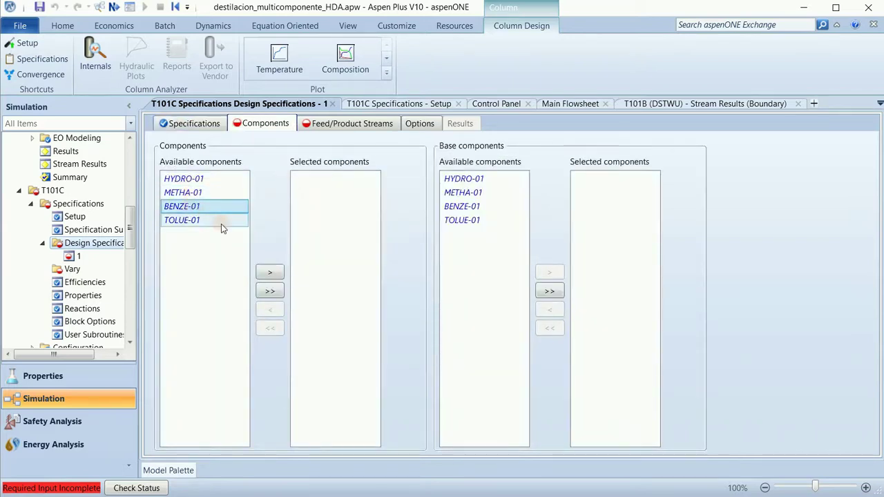
{"action": "left_click", "coordinate": [270, 273]}
{"action": "left_click", "coordinate": [550, 291]}
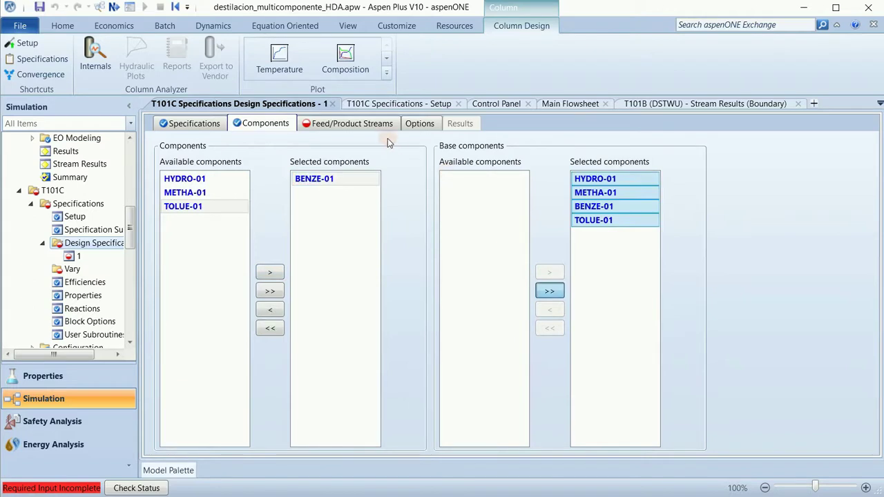
{"action": "left_click", "coordinate": [358, 124]}
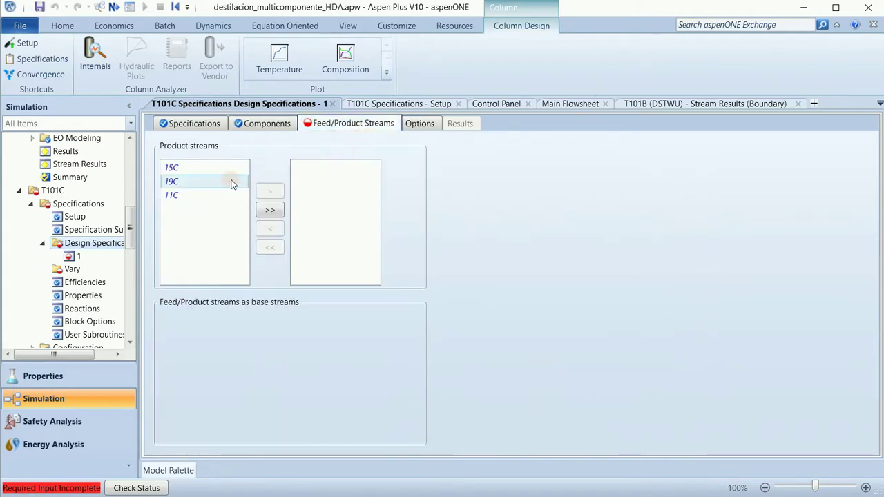
{"action": "left_click", "coordinate": [172, 168]}
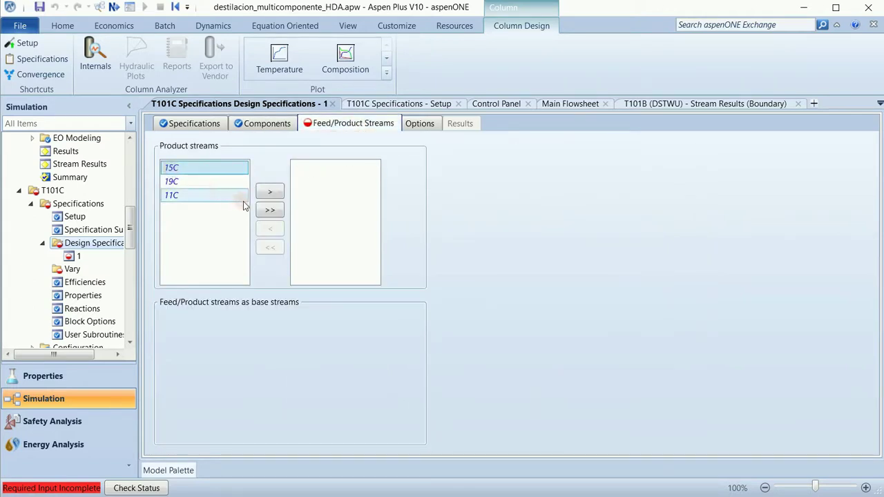
{"action": "left_click", "coordinate": [279, 194]}
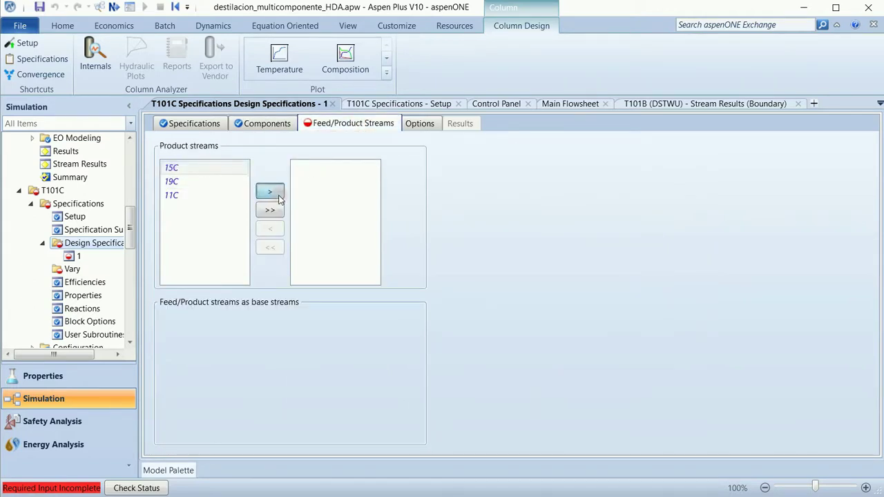
Step: Create a second T101C design specification described as "tolueno", of type Mole purity with a target of 0,97
{"action": "left_click", "coordinate": [90, 246]}
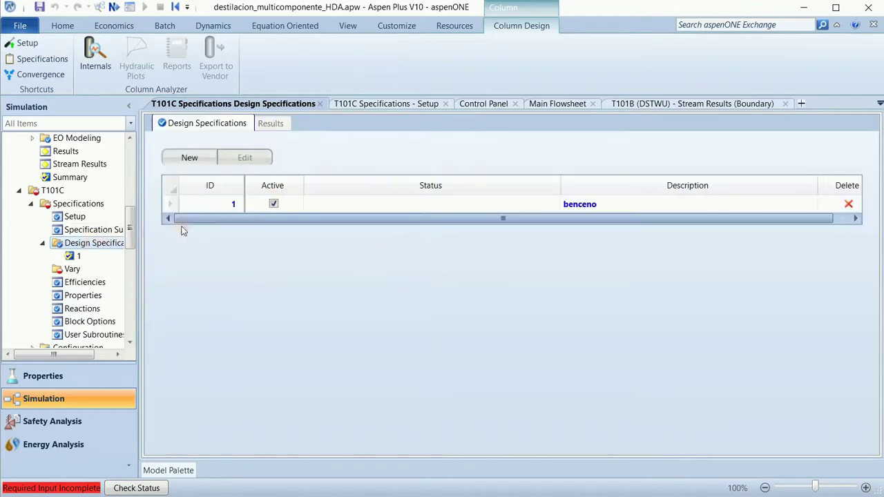
{"action": "left_click", "coordinate": [261, 264]}
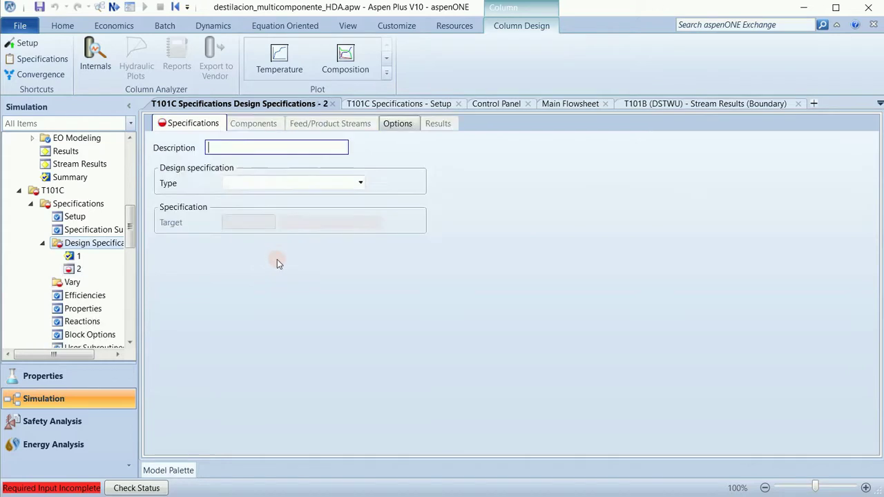
{"action": "type", "text": "tolueno"}
{"action": "left_click", "coordinate": [360, 183]}
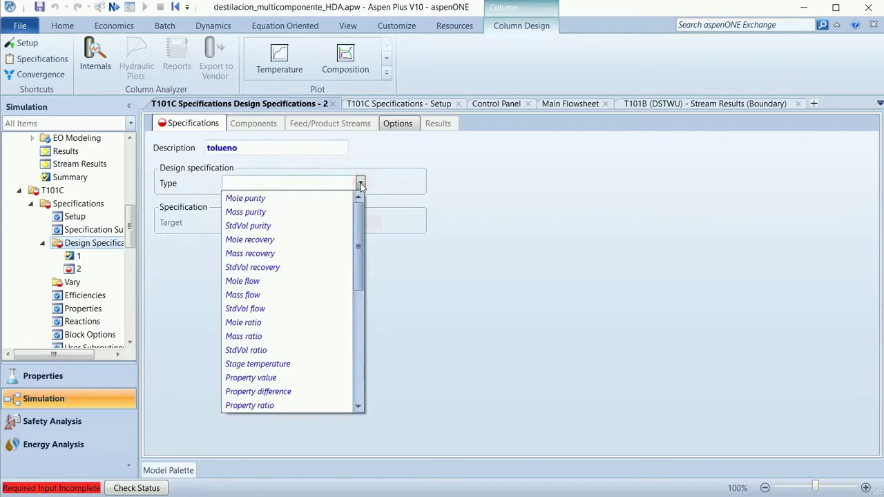
{"action": "left_click", "coordinate": [316, 200]}
{"action": "left_click", "coordinate": [261, 222]}
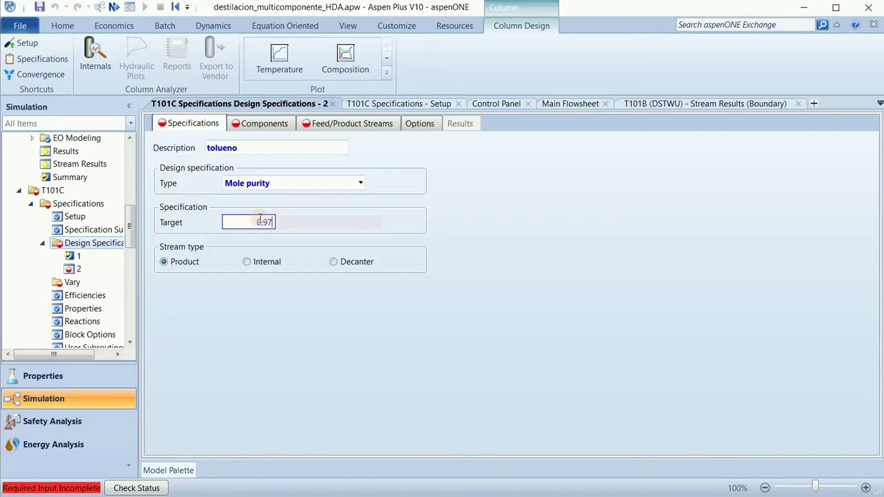
Step: Assign TOLUE-01 as the tolueno specification's component, all four components as base components, and 11C as its product stream
{"action": "left_click", "coordinate": [260, 126]}
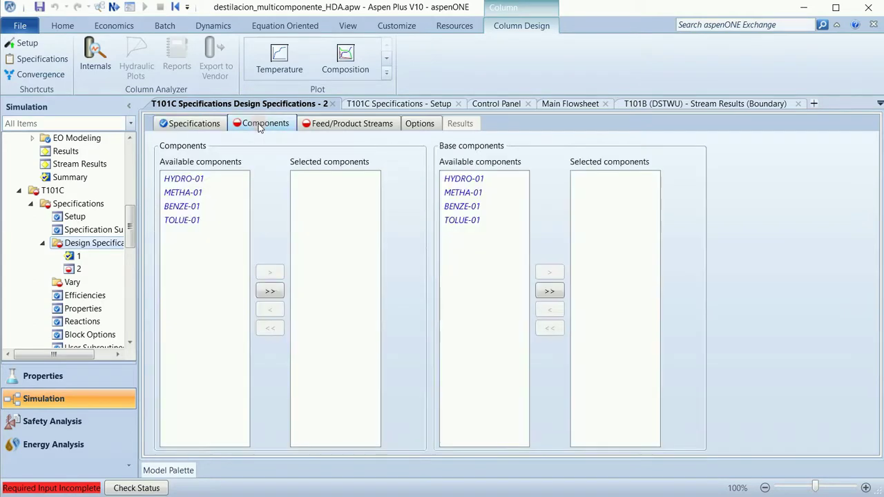
{"action": "left_click", "coordinate": [186, 220]}
{"action": "left_click", "coordinate": [269, 272]}
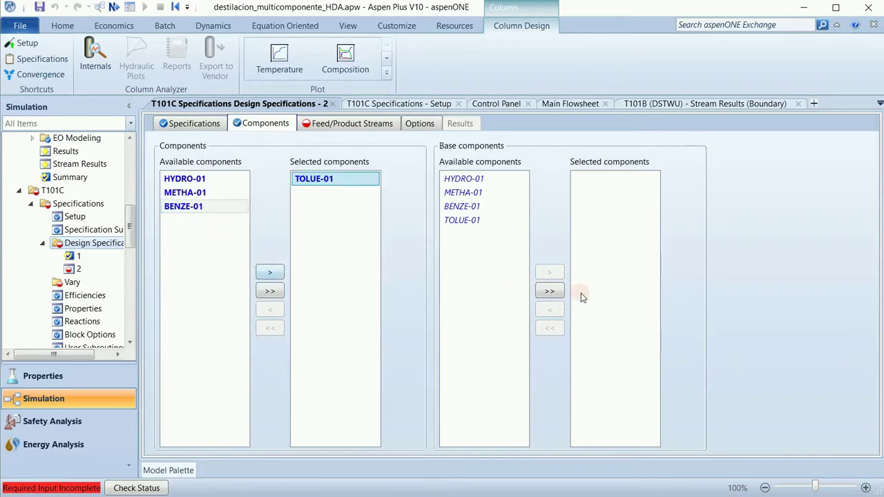
{"action": "left_click", "coordinate": [549, 291]}
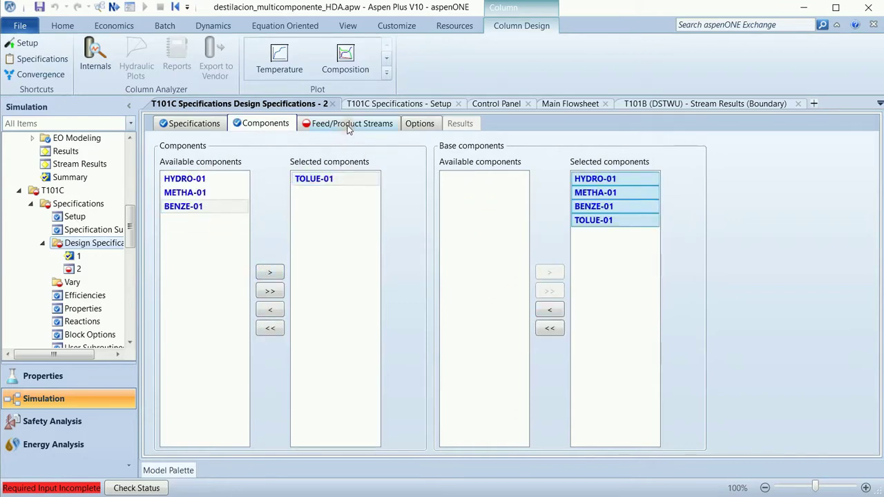
{"action": "left_click", "coordinate": [178, 196]}
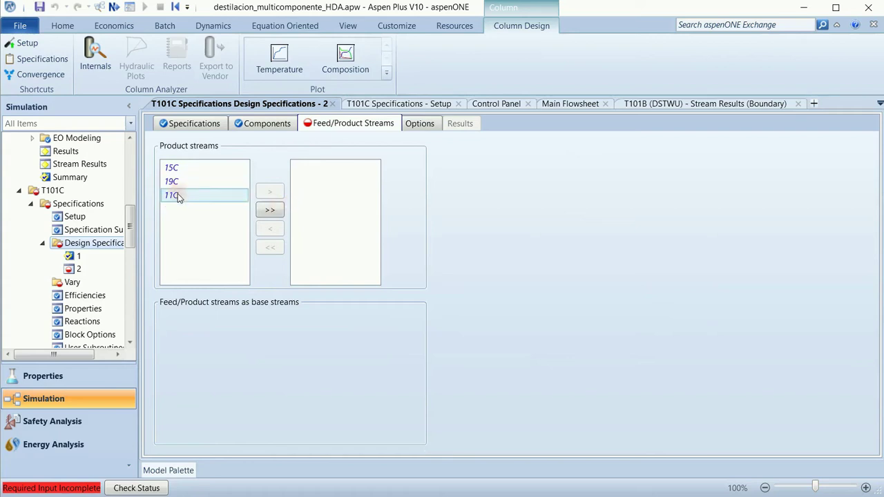
{"action": "left_click", "coordinate": [271, 192]}
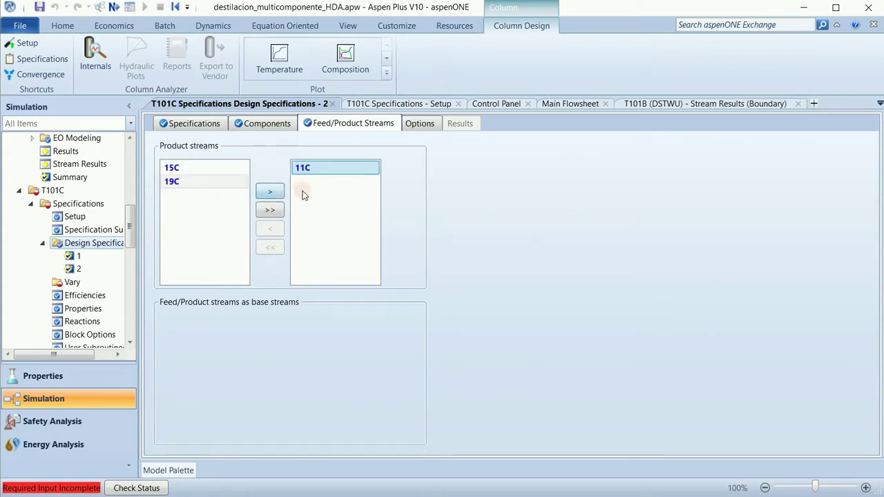
{"action": "left_click", "coordinate": [198, 129]}
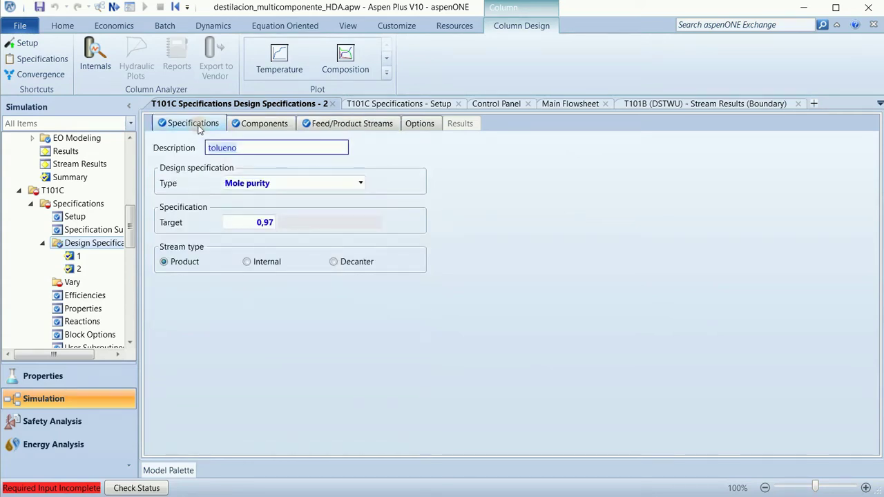
Step: Create a third T101C design specification described as "incondensables", of type Mole recovery with a target of 0,005
{"action": "left_click", "coordinate": [88, 244]}
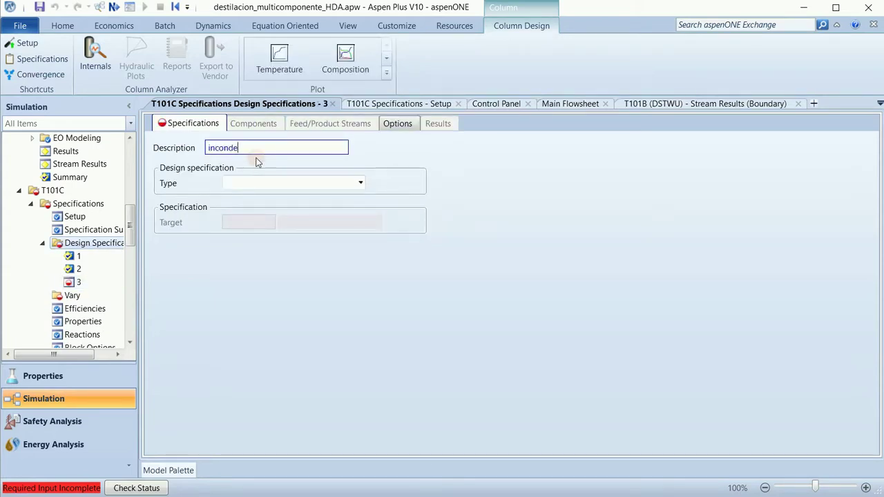
{"action": "left_click", "coordinate": [361, 184]}
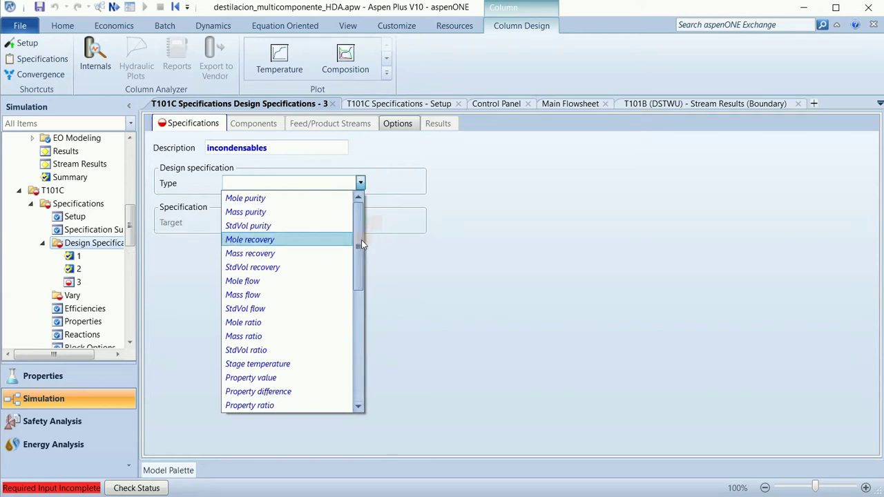
{"action": "left_click", "coordinate": [307, 239]}
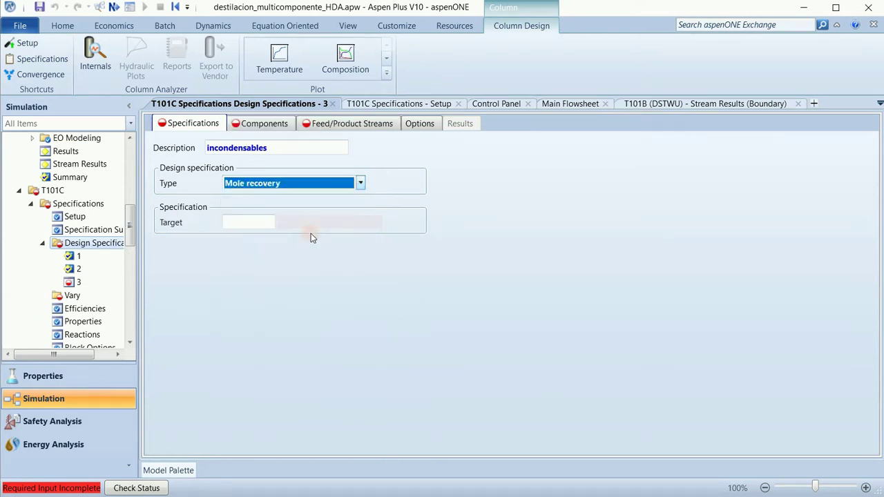
{"action": "left_click", "coordinate": [261, 224]}
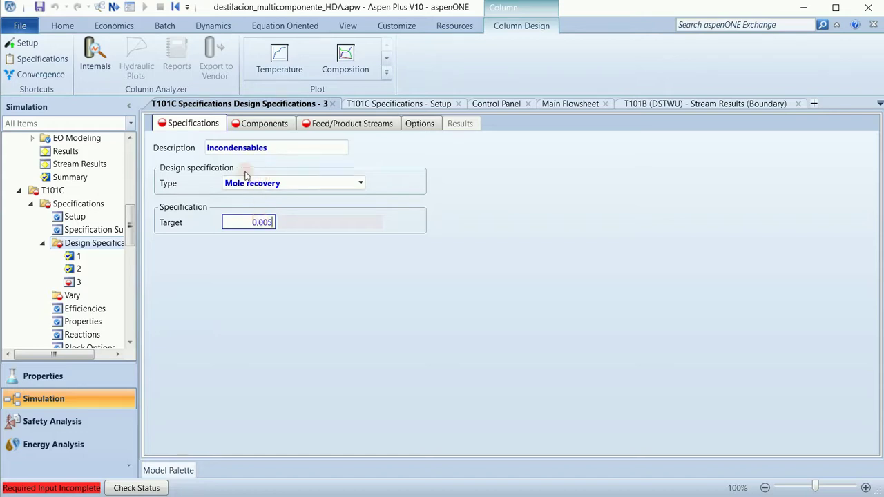
Step: Assign BENZE-01 as the incondensables specification's component and 19C as its product stream
{"action": "left_click", "coordinate": [259, 124]}
{"action": "left_click", "coordinate": [180, 206]}
{"action": "left_click", "coordinate": [269, 272]}
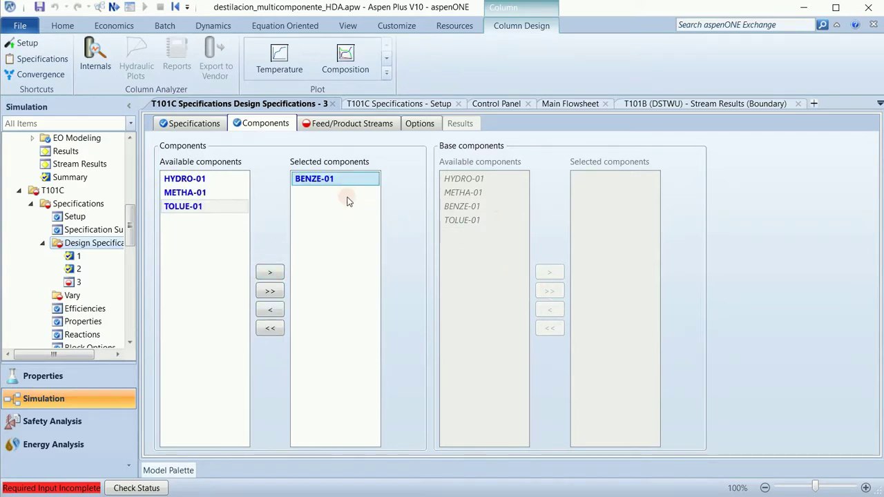
{"action": "left_click", "coordinate": [356, 128]}
{"action": "left_click", "coordinate": [178, 184]}
{"action": "left_click", "coordinate": [269, 192]}
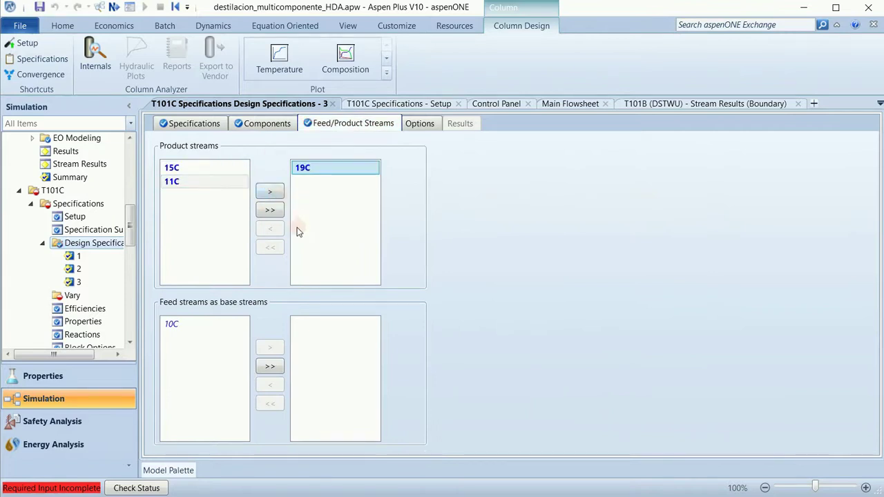
Step: Create a T101C adjusted variable described as "1" that varies the Distillate rate between 50 and 150 kmol/hr
{"action": "left_click", "coordinate": [72, 296]}
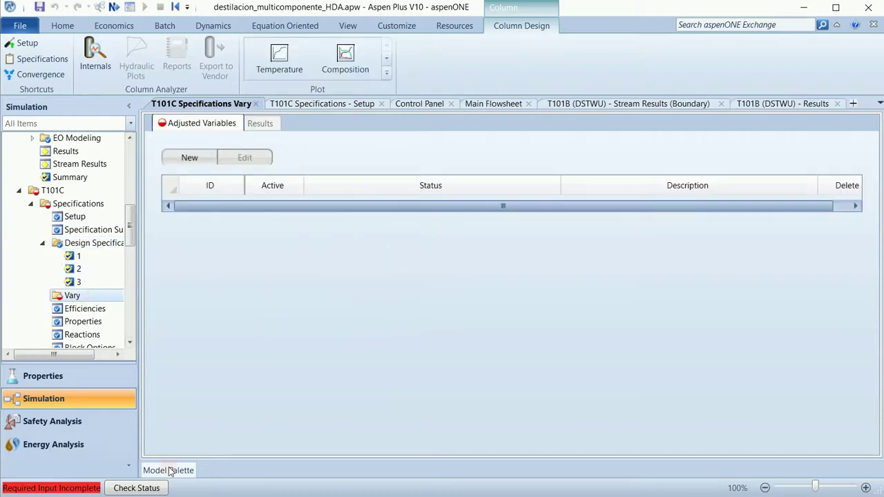
{"action": "left_click", "coordinate": [196, 158]}
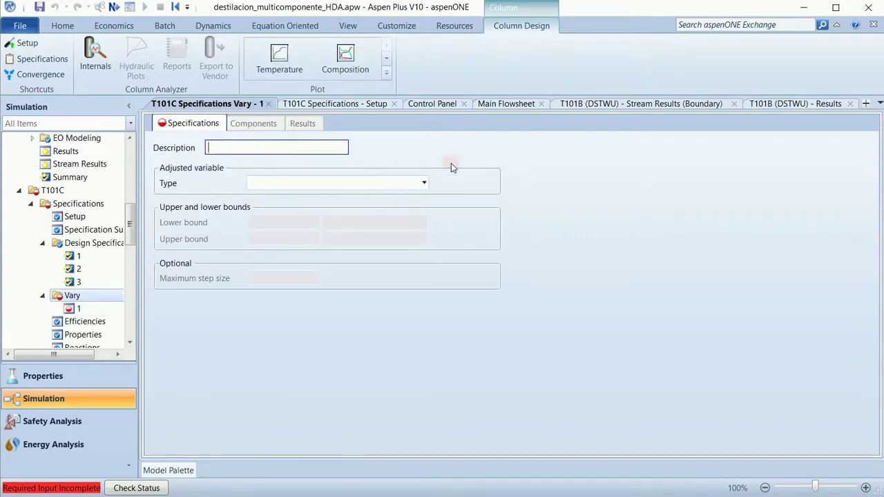
{"action": "left_click", "coordinate": [423, 183]}
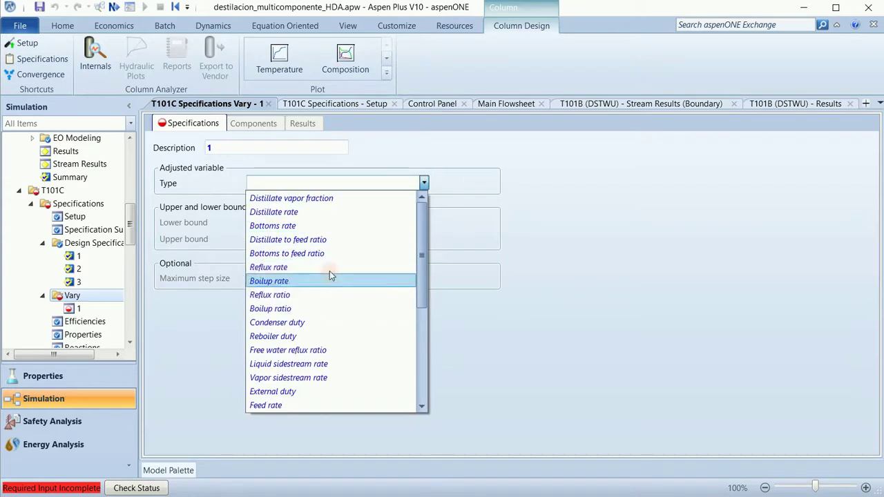
{"action": "left_click", "coordinate": [349, 212]}
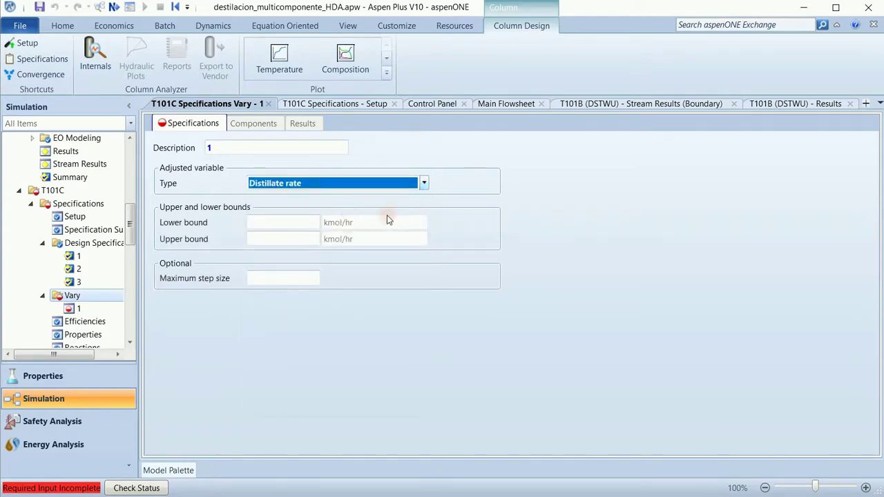
{"action": "left_click", "coordinate": [282, 223]}
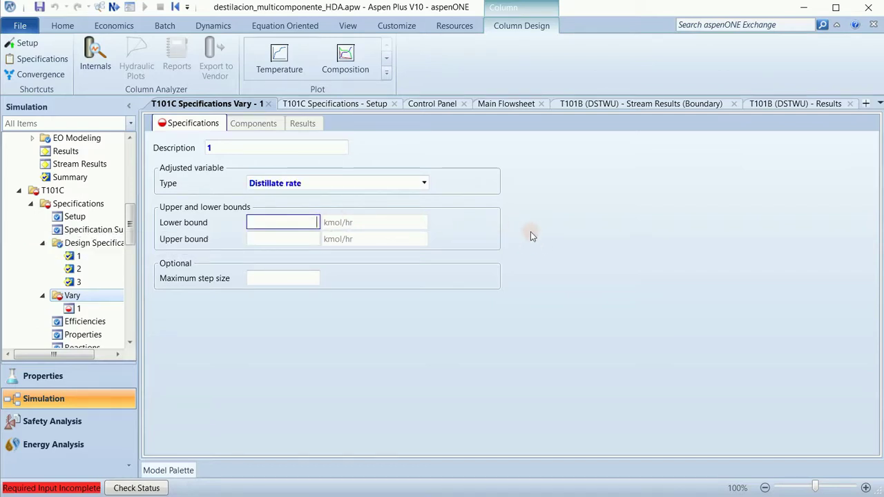
{"action": "type", "text": "50"}
{"action": "left_click", "coordinate": [307, 241]}
{"action": "type", "text": "159"}
{"action": "key", "text": "BackSpace"}
{"action": "type", "text": "0"}
{"action": "left_click", "coordinate": [532, 247]}
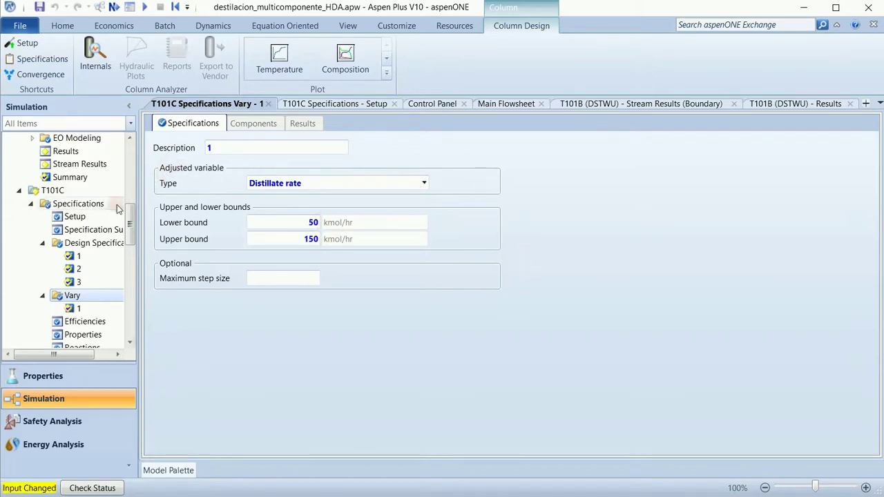
Step: Create a second T101C adjusted variable described as "2" that varies the Reflux ratio between 0,1 and 50
{"action": "left_click", "coordinate": [73, 296]}
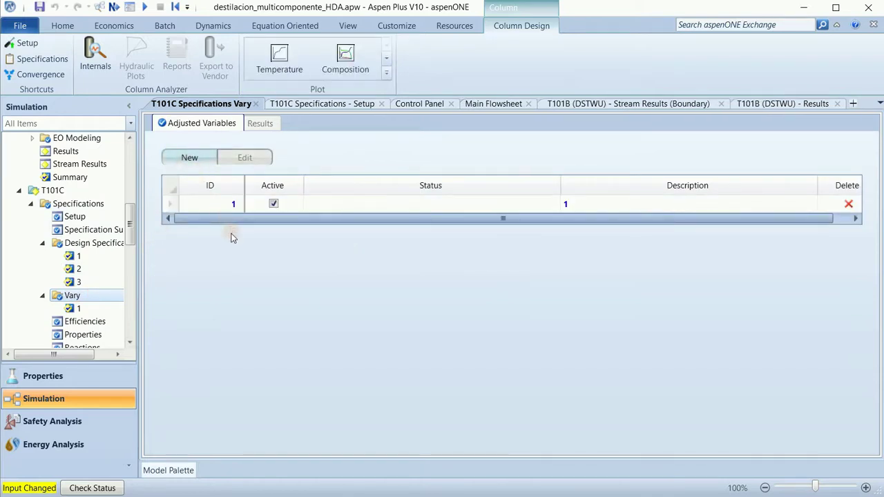
{"action": "type", "text": "2"}
{"action": "left_click", "coordinate": [423, 183]}
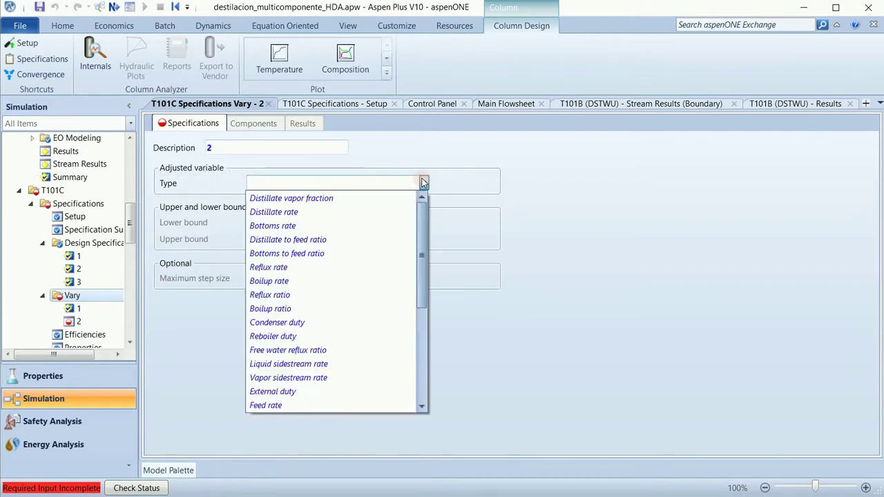
{"action": "left_click", "coordinate": [341, 294]}
{"action": "left_click", "coordinate": [282, 223]}
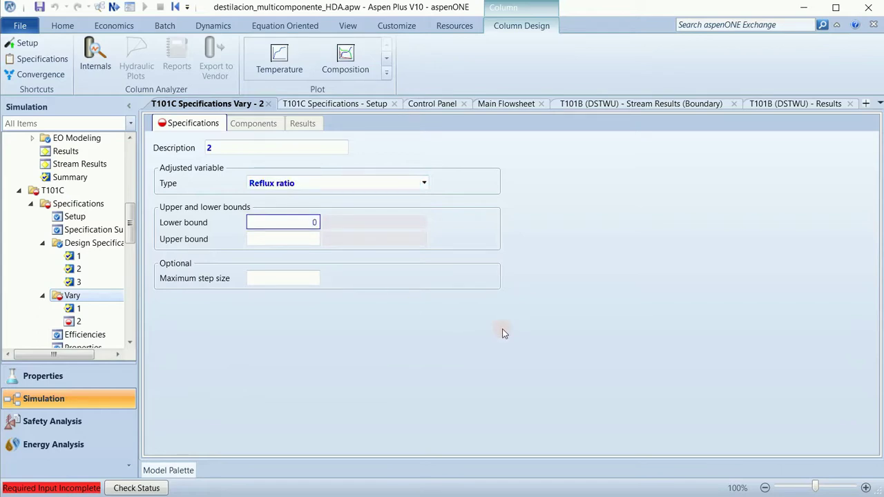
{"action": "left_click", "coordinate": [306, 241]}
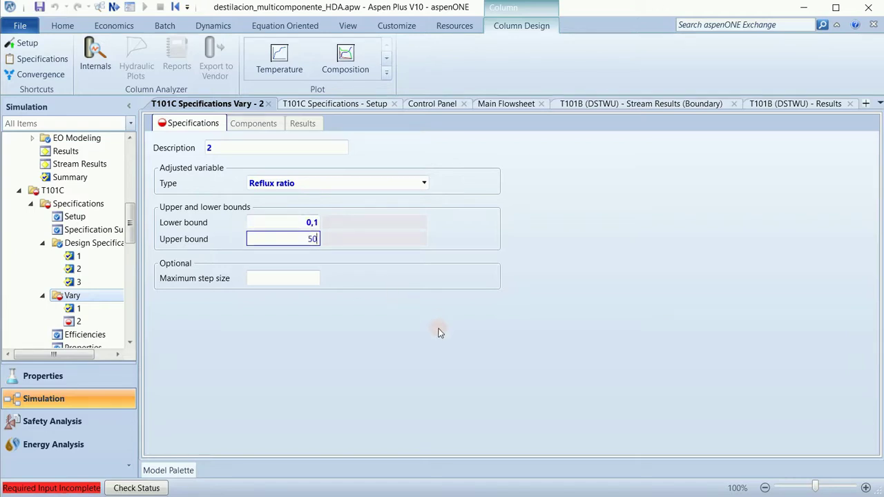
{"action": "type", "text": "50"}
{"action": "key", "text": "Return"}
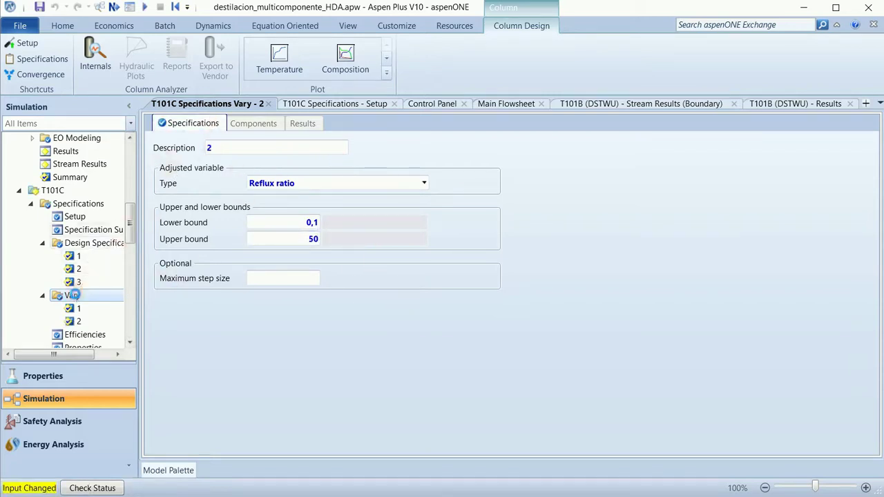
Step: Create a third T101C adjusted variable described as "3" that varies the Distillate vapor fraction between 0 and 1
{"action": "left_click", "coordinate": [72, 296]}
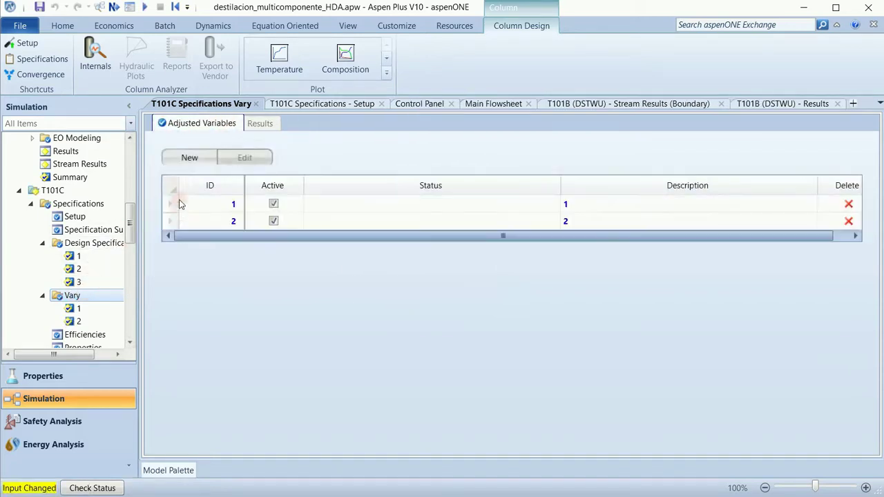
{"action": "left_click", "coordinate": [191, 158]}
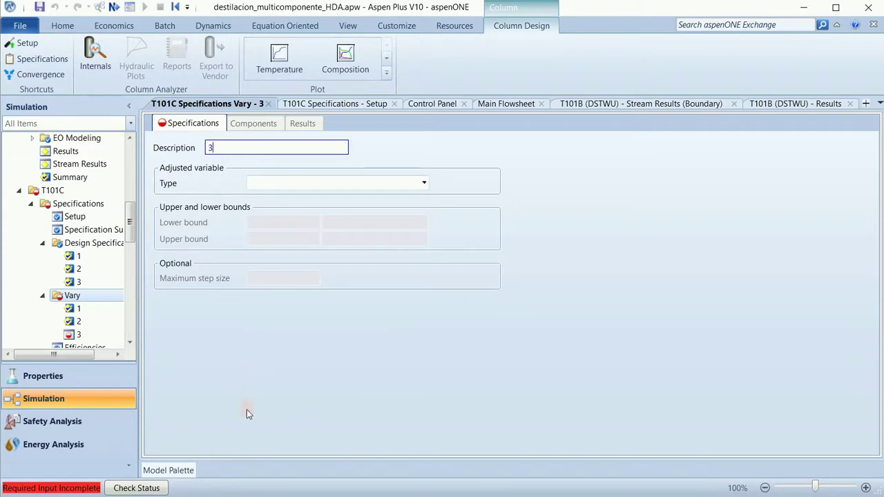
{"action": "left_click", "coordinate": [423, 184]}
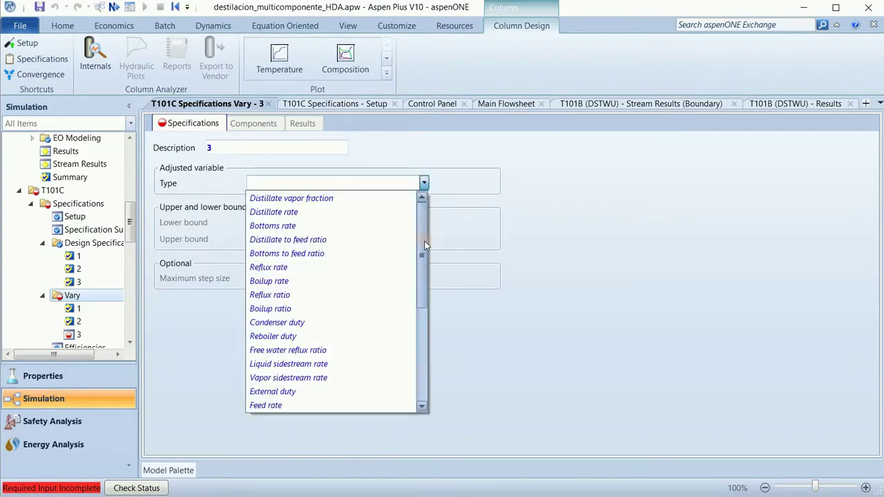
{"action": "mouse_move", "coordinate": [425, 244]}
{"action": "left_mouse_down"}
{"action": "mouse_move", "coordinate": [425, 270]}
{"action": "mouse_move", "coordinate": [424, 242]}
{"action": "left_mouse_up"}
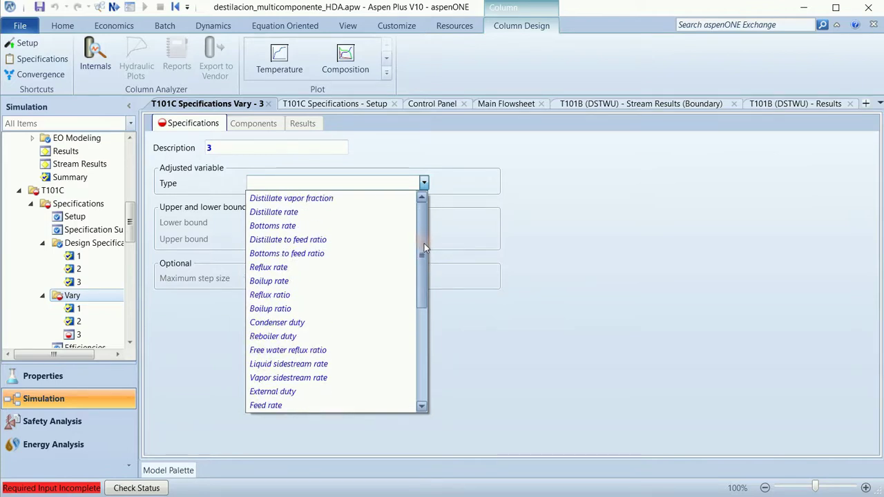
{"action": "left_click", "coordinate": [316, 198]}
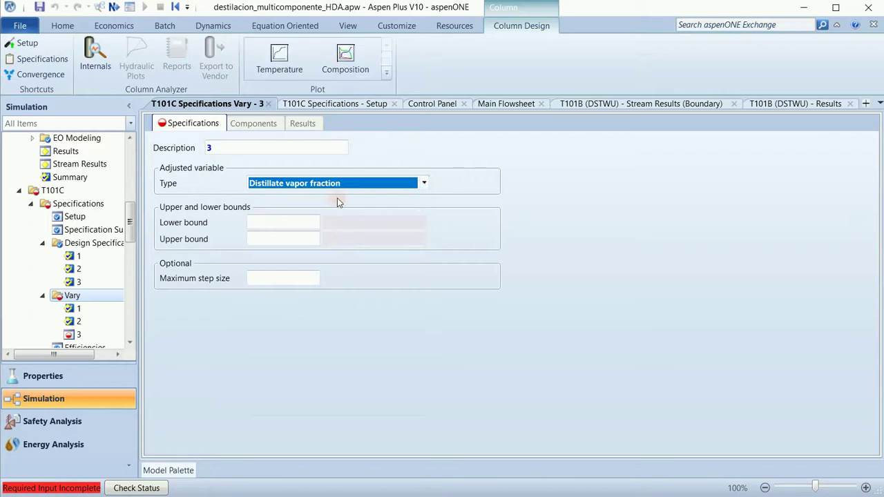
{"action": "left_click", "coordinate": [269, 227]}
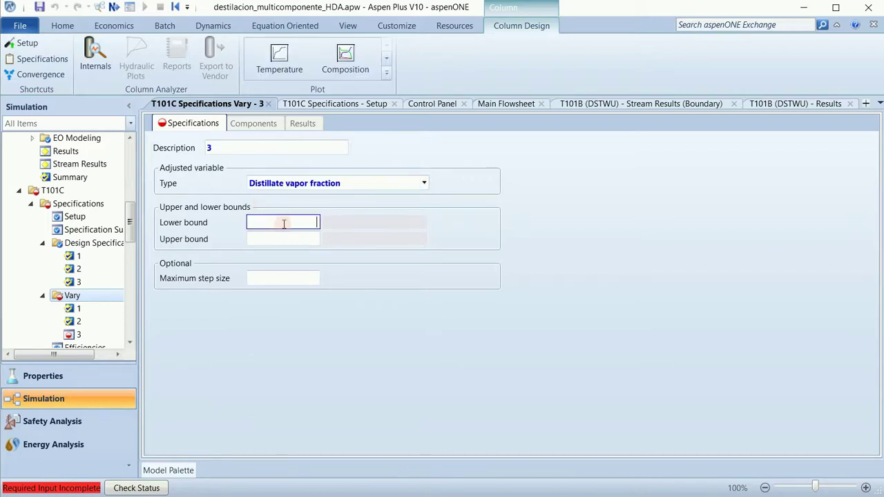
{"action": "type", "text": "0"}
{"action": "left_click", "coordinate": [270, 240]}
{"action": "type", "text": "1"}
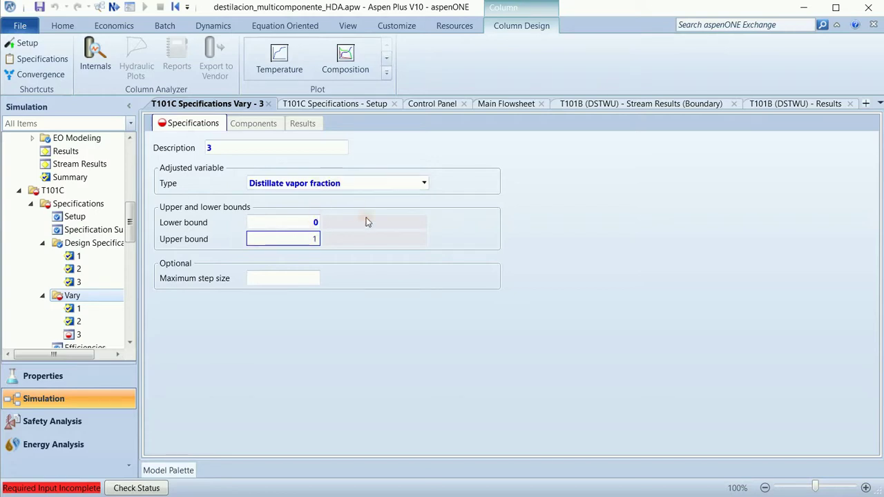
{"action": "left_click", "coordinate": [421, 275]}
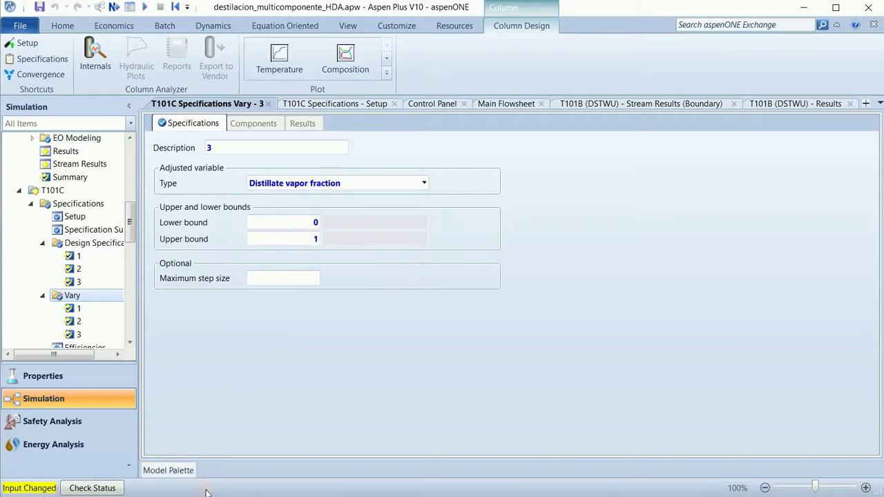
Step: Run the simulation with the completed inputs and review the T101C boundary stream results
{"action": "left_click", "coordinate": [114, 10]}
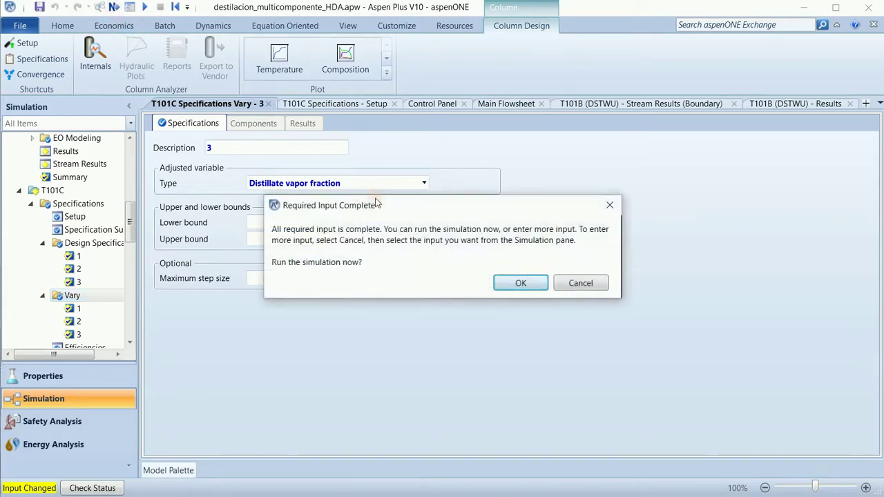
{"action": "left_click", "coordinate": [512, 282]}
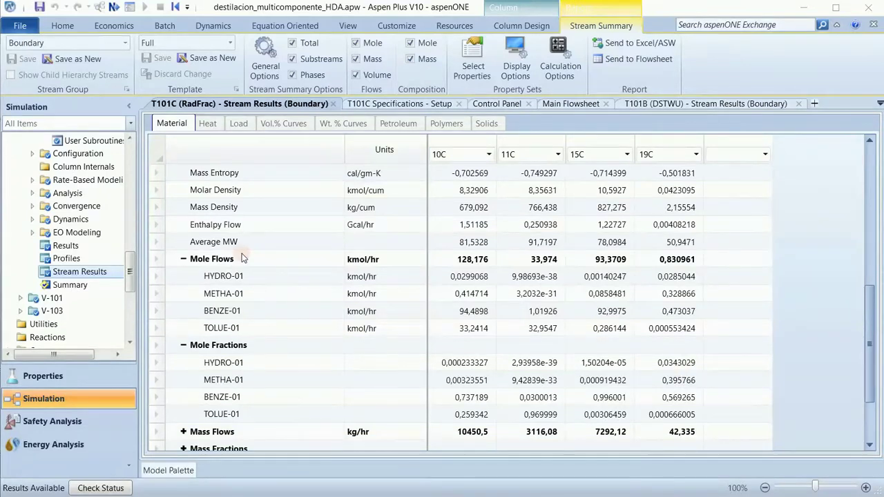
{"action": "left_click_drag", "start_coordinate": [132, 273], "coordinate": [128, 237]}
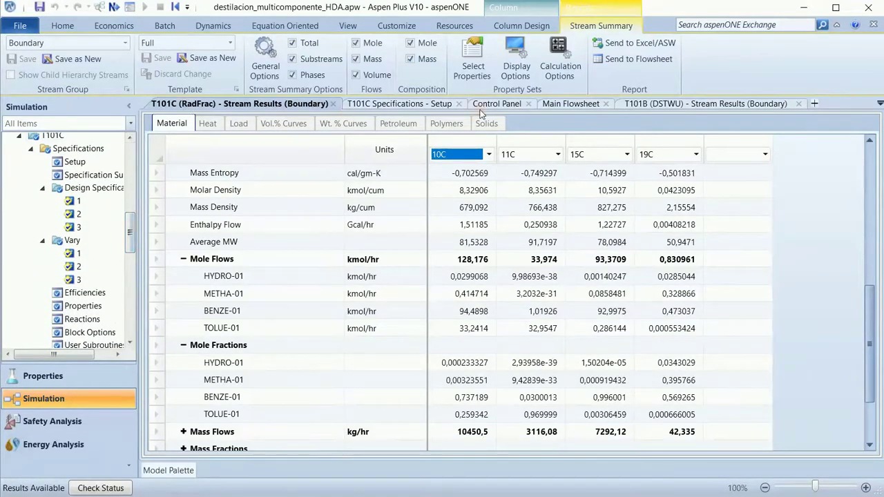
Step: Reconnect the source of stream 15C on the main flowsheet to the side product port of column T101C
{"action": "left_click", "coordinate": [554, 104]}
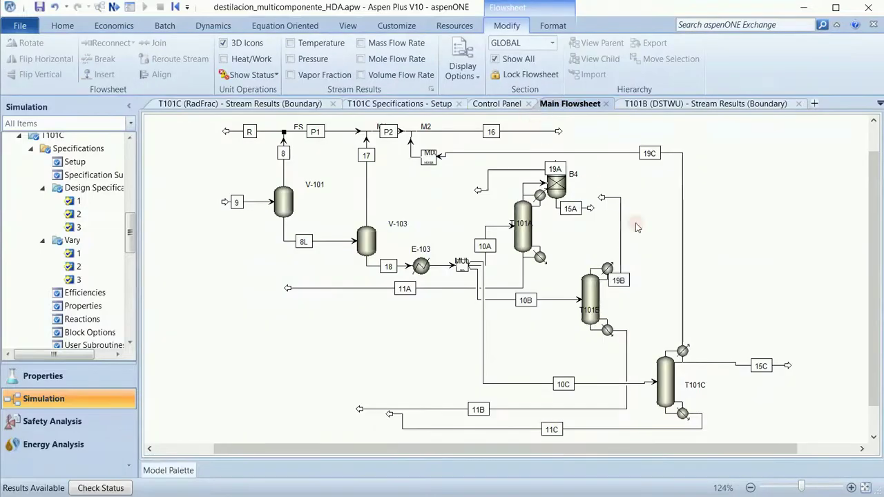
{"action": "right_click", "coordinate": [722, 367]}
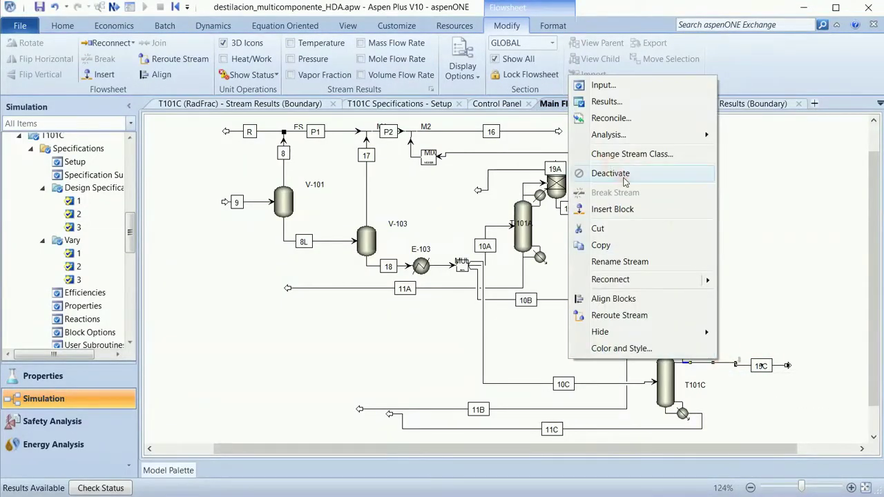
{"action": "mouse_move", "coordinate": [622, 280]}
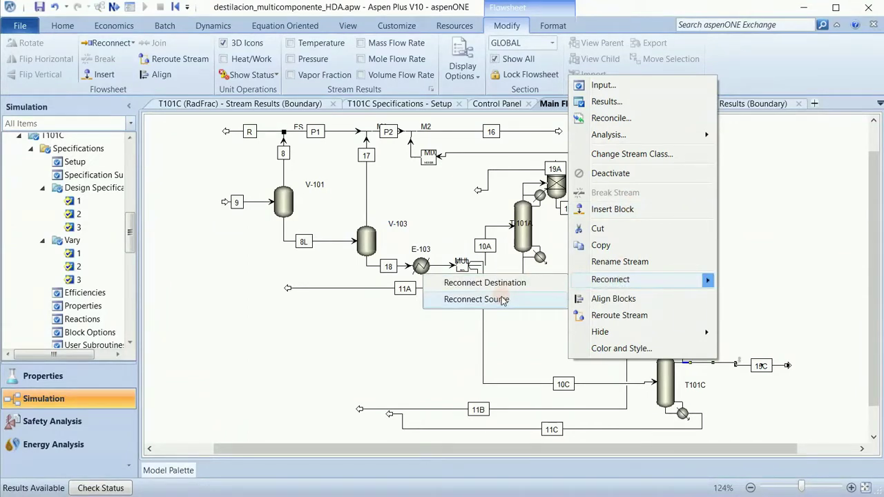
{"action": "left_click", "coordinate": [504, 301]}
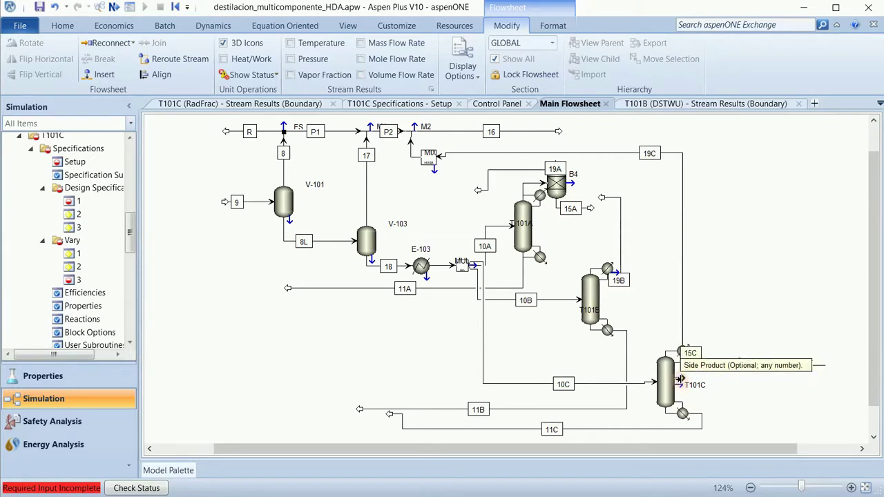
{"action": "left_click", "coordinate": [680, 379]}
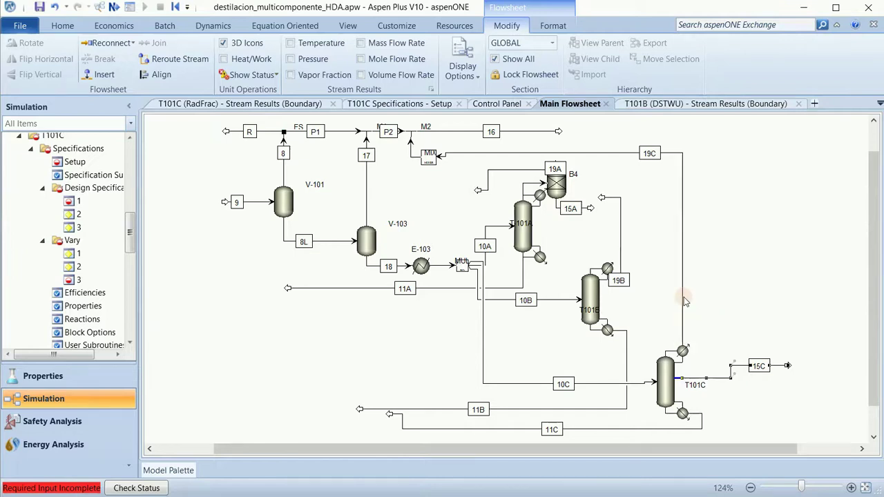
Step: Change the T101C condenser type to Partial-Vapor in the column setup
{"action": "left_click", "coordinate": [74, 162]}
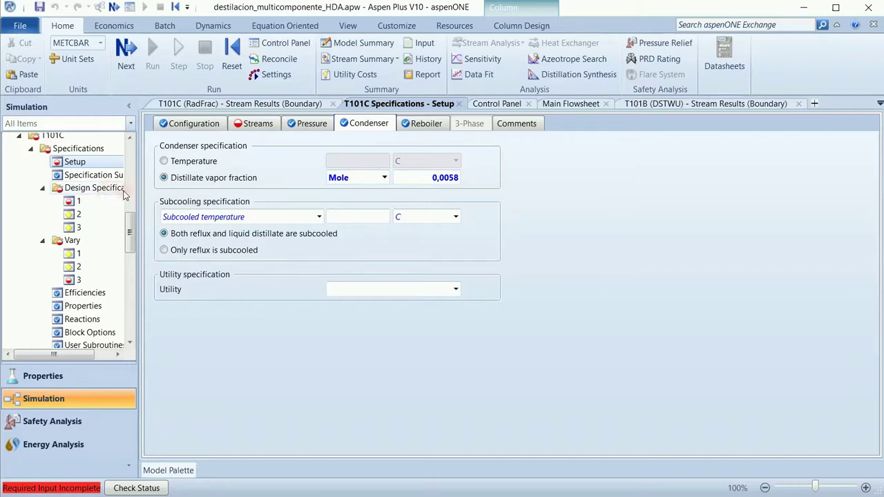
{"action": "left_click", "coordinate": [186, 124]}
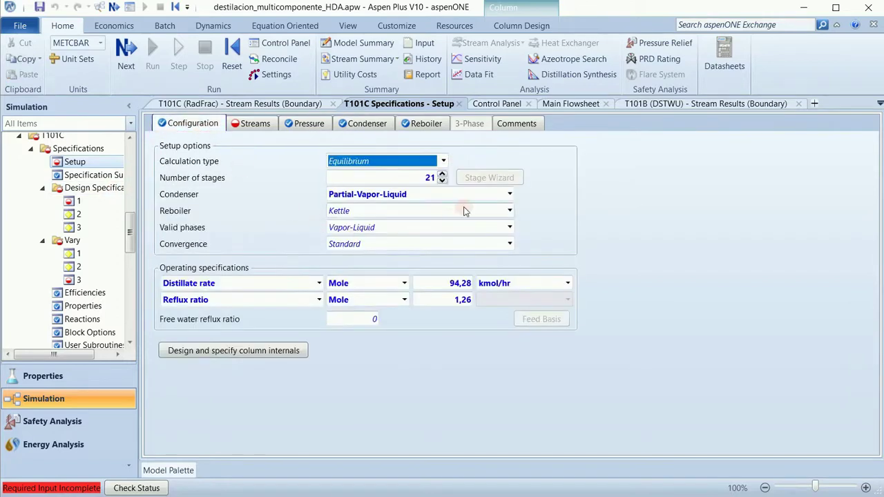
{"action": "left_click", "coordinate": [509, 195]}
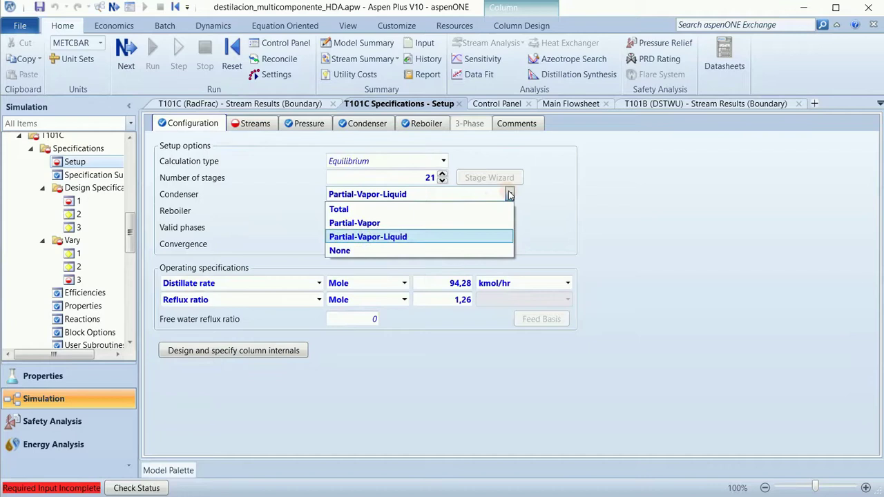
{"action": "left_click", "coordinate": [475, 226]}
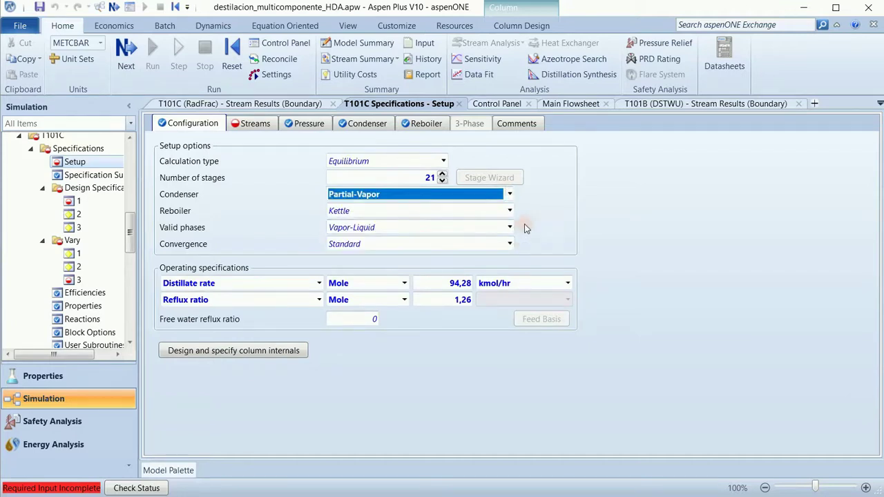
Step: Define side product 15C of T101C as a liquid draw from stage 4 with a mole flow of 93 kmol/hr
{"action": "left_click", "coordinate": [260, 127]}
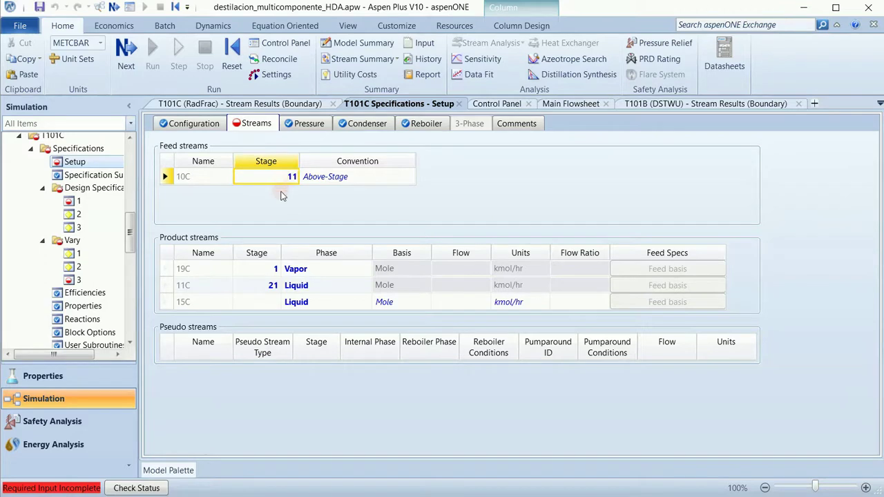
{"action": "left_click", "coordinate": [252, 307]}
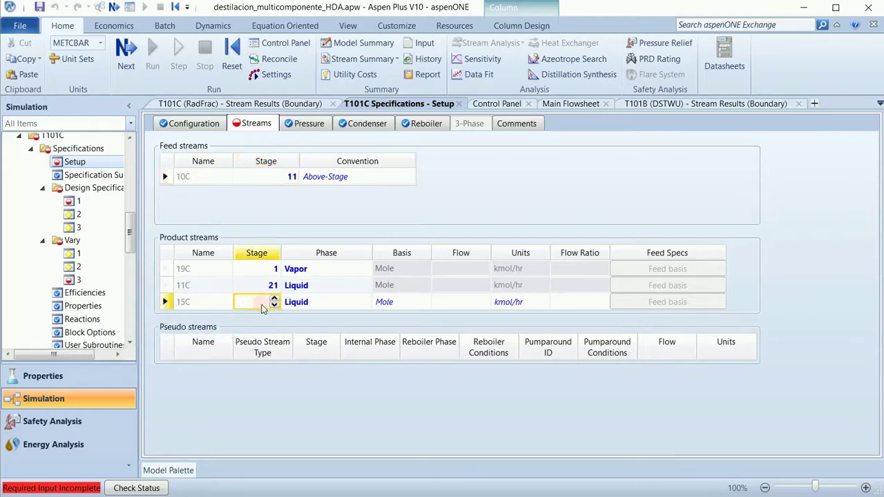
{"action": "type", "text": "4"}
{"action": "left_click", "coordinate": [463, 305]}
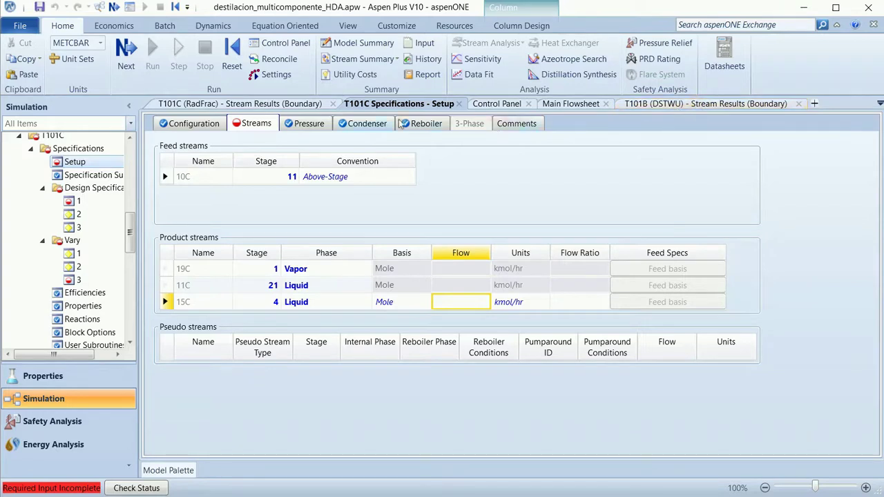
{"action": "left_click", "coordinate": [225, 105]}
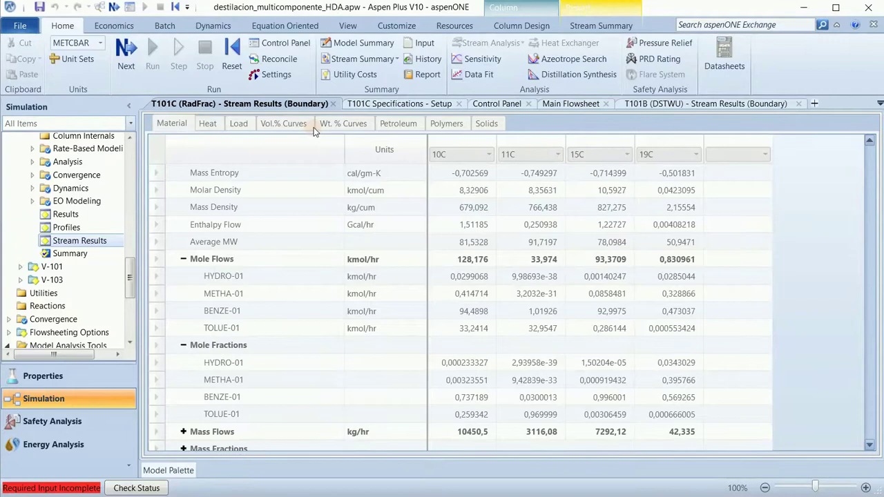
{"action": "left_click", "coordinate": [407, 105]}
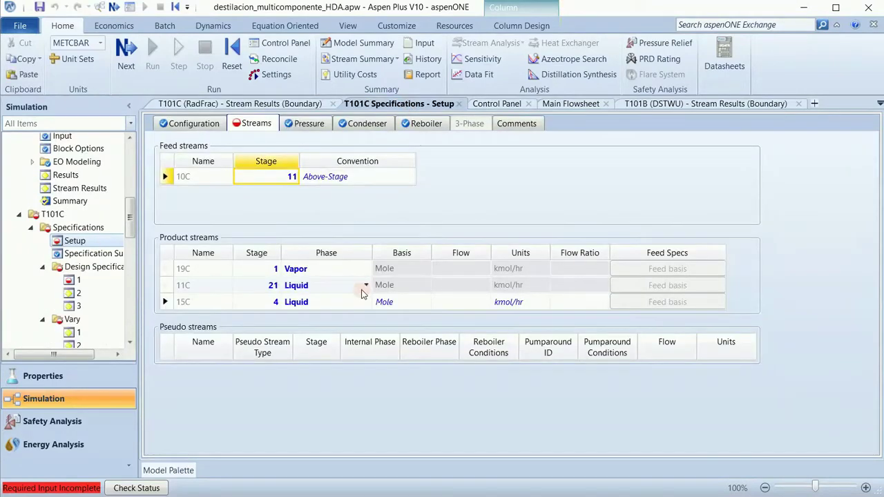
{"action": "left_click", "coordinate": [464, 304]}
{"action": "type", "text": "93"}
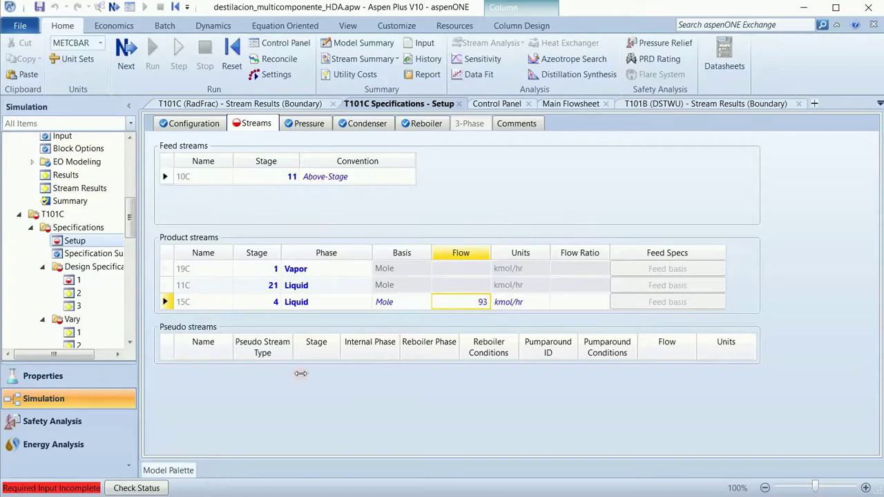
{"action": "left_click", "coordinate": [270, 408]}
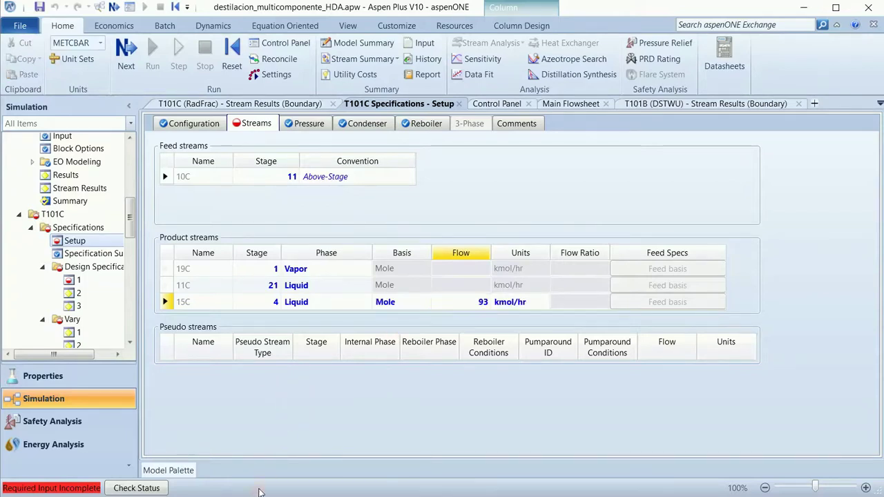
{"action": "left_click", "coordinate": [368, 122]}
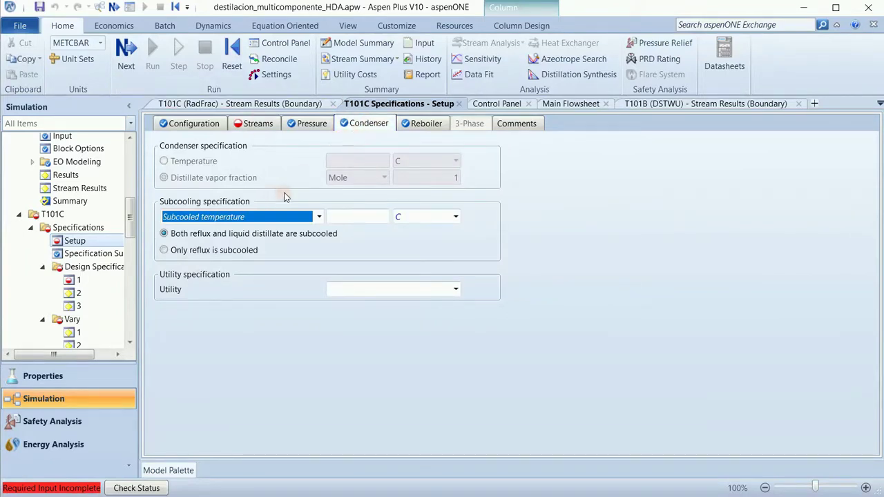
{"action": "left_click", "coordinate": [250, 126]}
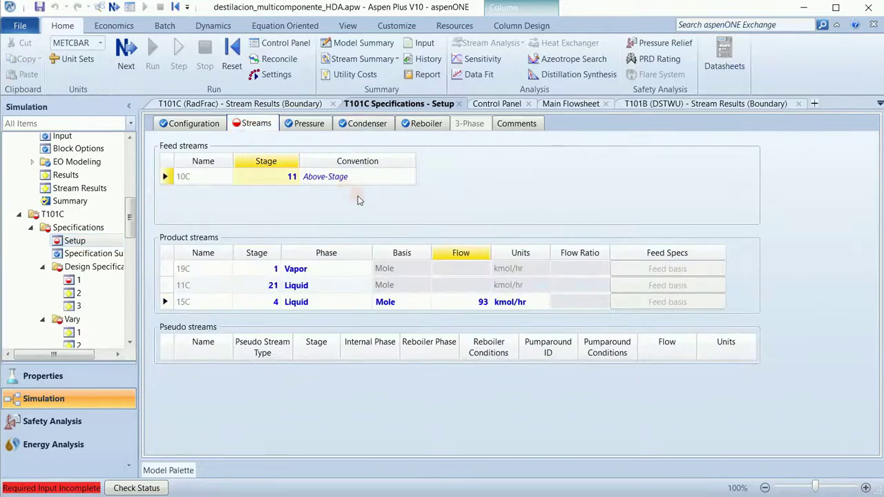
Step: Change adjusted variable 3 of T101C to the liquid sidestream rate at stage 4
{"action": "double_click", "coordinate": [83, 282]}
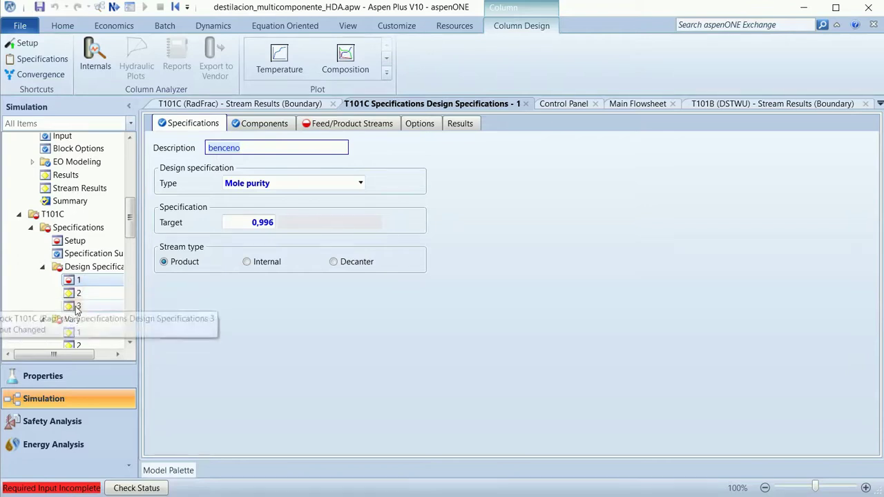
{"action": "scroll", "coordinate": [79, 263], "scroll_direction": "down", "scroll_amount": 3}
{"action": "left_click", "coordinate": [75, 209]}
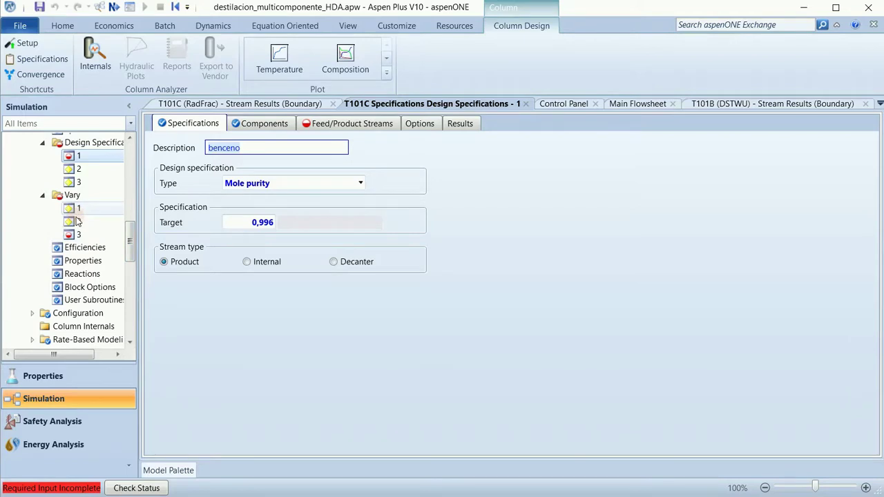
{"action": "left_click", "coordinate": [77, 221]}
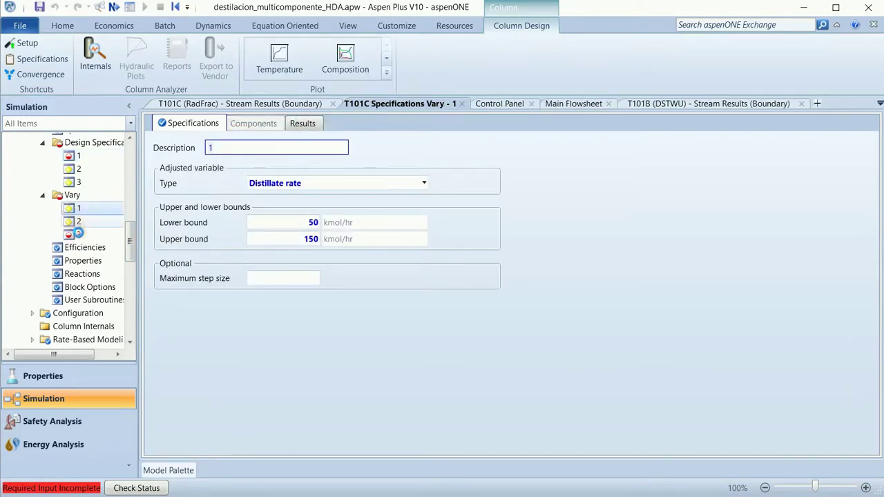
{"action": "left_click", "coordinate": [76, 235]}
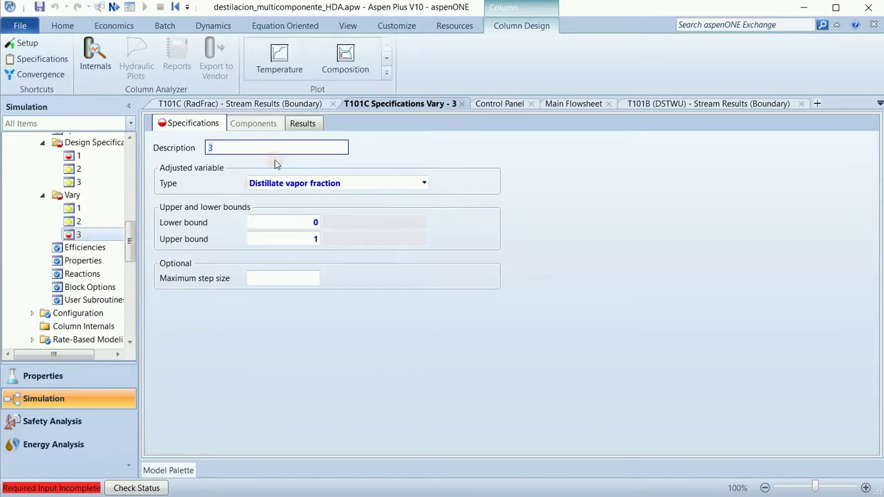
{"action": "left_click", "coordinate": [424, 184]}
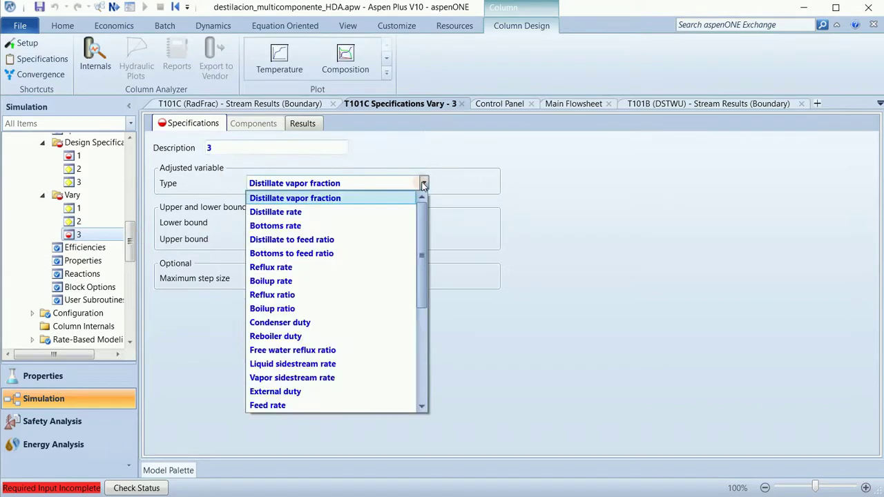
{"action": "left_click_drag", "start_coordinate": [427, 221], "coordinate": [424, 250]}
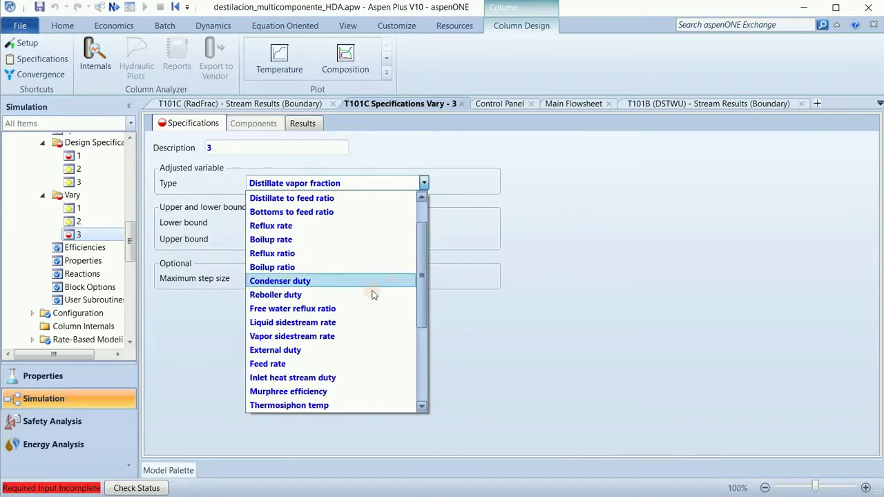
{"action": "left_click", "coordinate": [290, 325]}
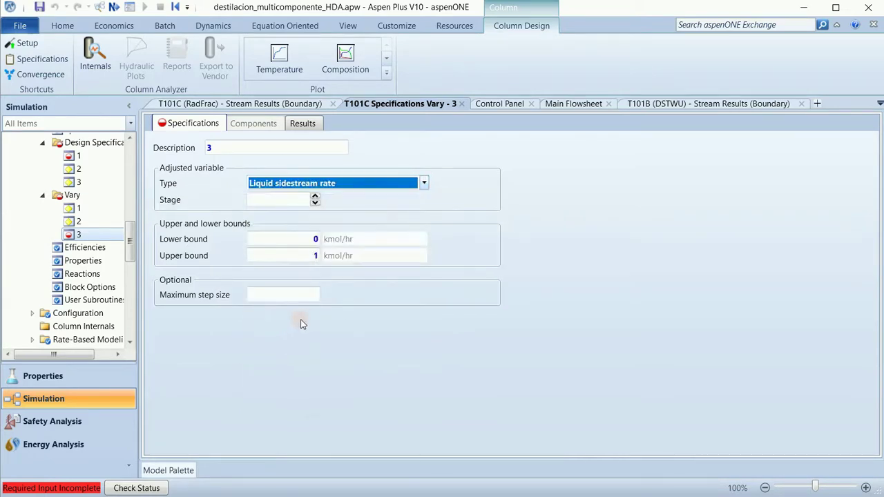
{"action": "left_click", "coordinate": [277, 202]}
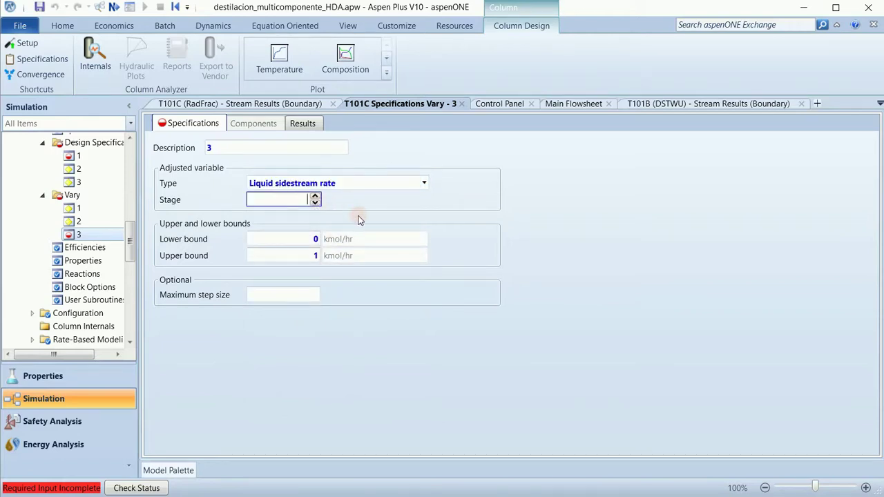
{"action": "type", "text": "4"}
{"action": "key", "text": "Return"}
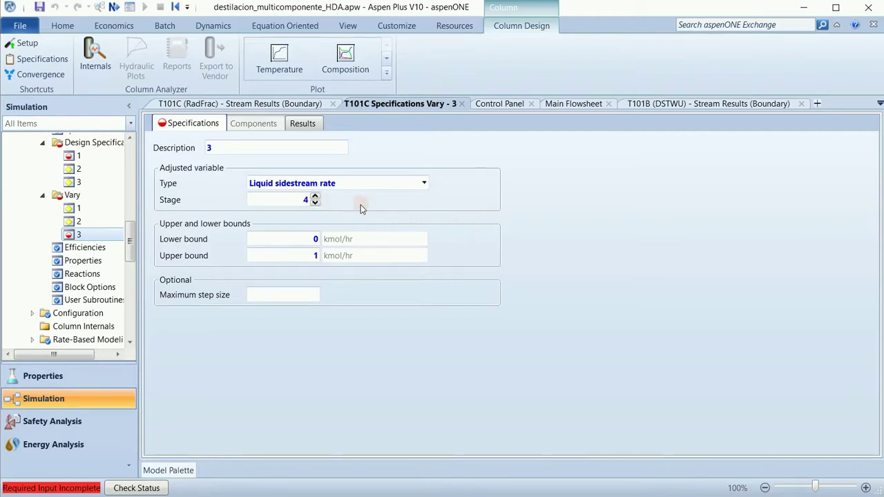
Step: Set the bounds of the T101C liquid sidestream rate variable to 80 and 150 kmol/hr
{"action": "left_click", "coordinate": [313, 242]}
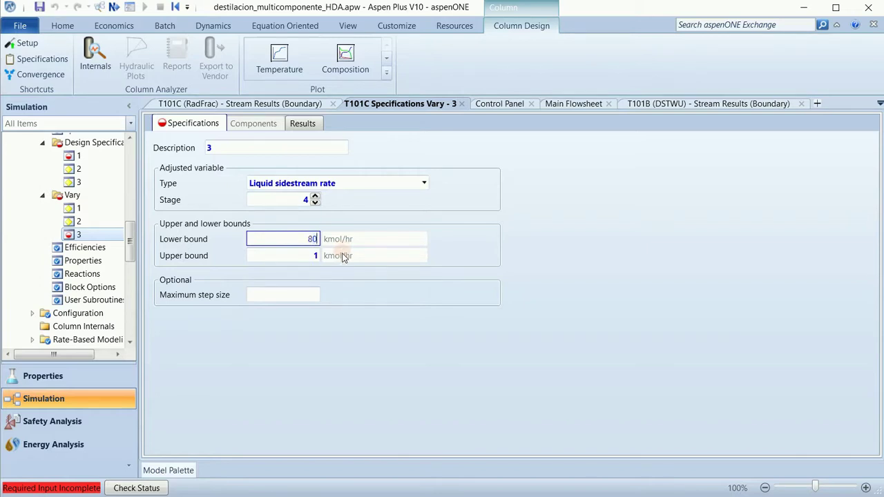
{"action": "left_click", "coordinate": [304, 256]}
{"action": "key", "text": "BackSpace"}
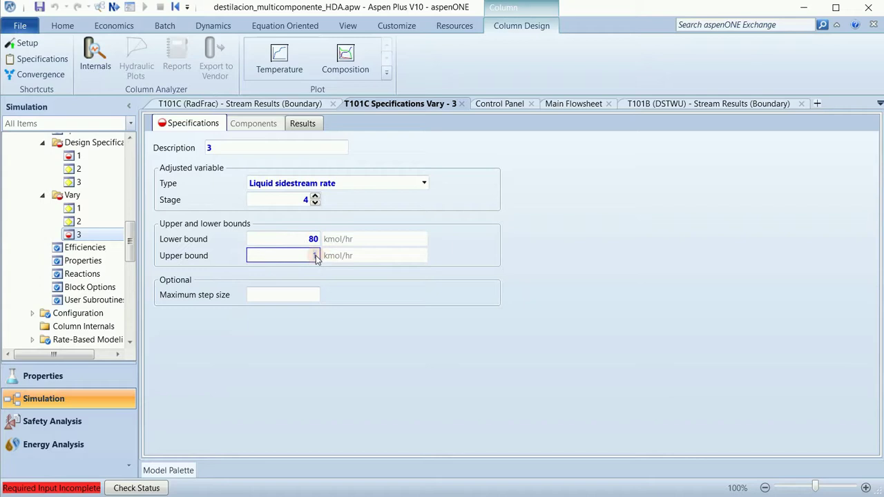
{"action": "type", "text": "150"}
{"action": "key", "text": "Return"}
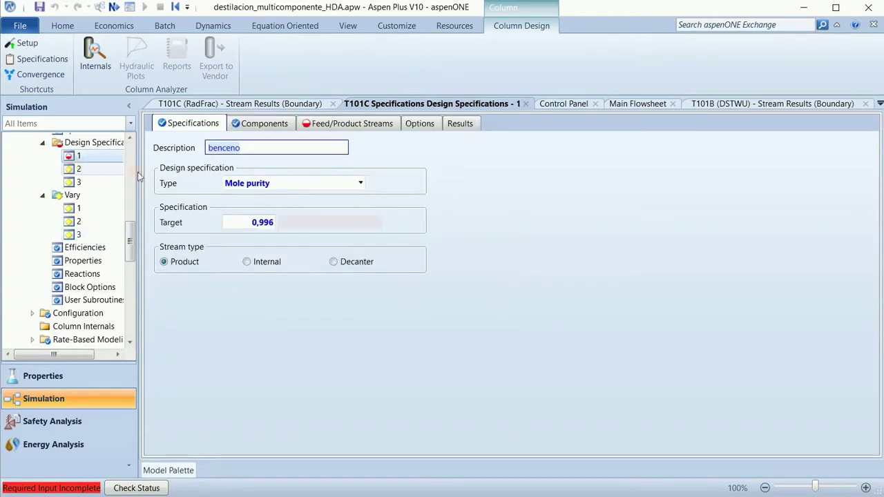
Step: Assign product stream 15C to the benceno mole purity design specification of T101C
{"action": "left_click", "coordinate": [322, 123]}
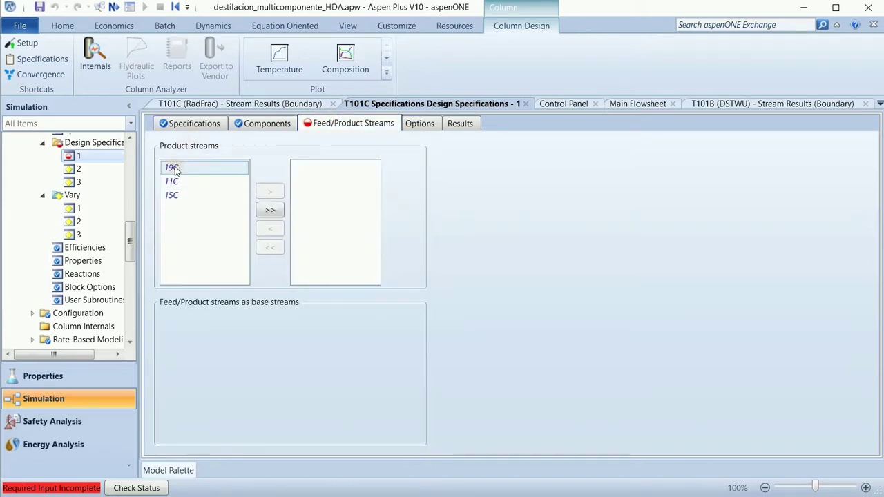
{"action": "left_click", "coordinate": [198, 125]}
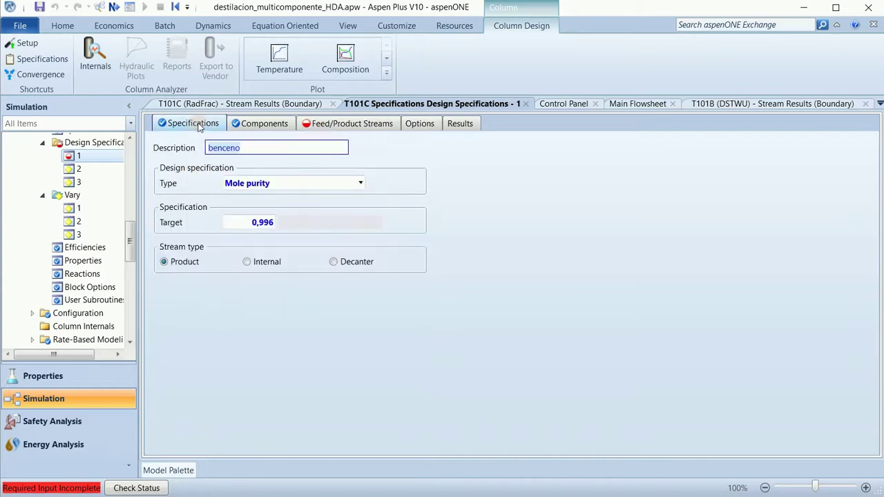
{"action": "left_click", "coordinate": [322, 123]}
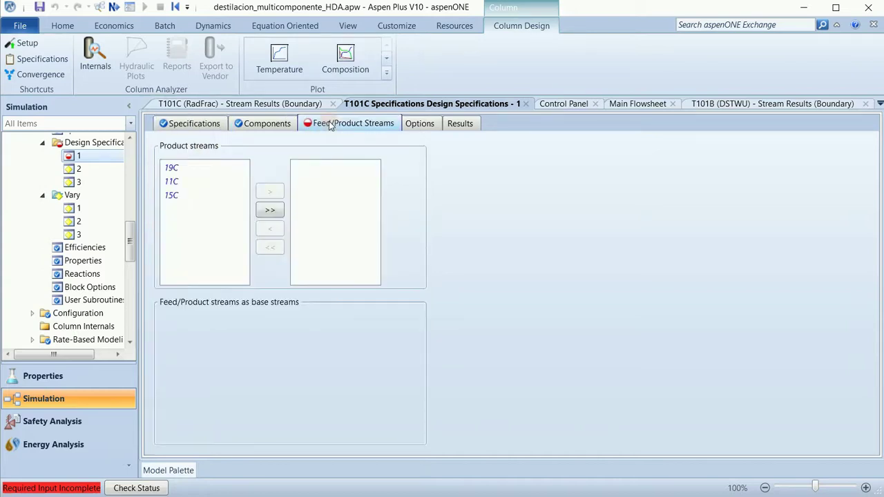
{"action": "left_click", "coordinate": [175, 196]}
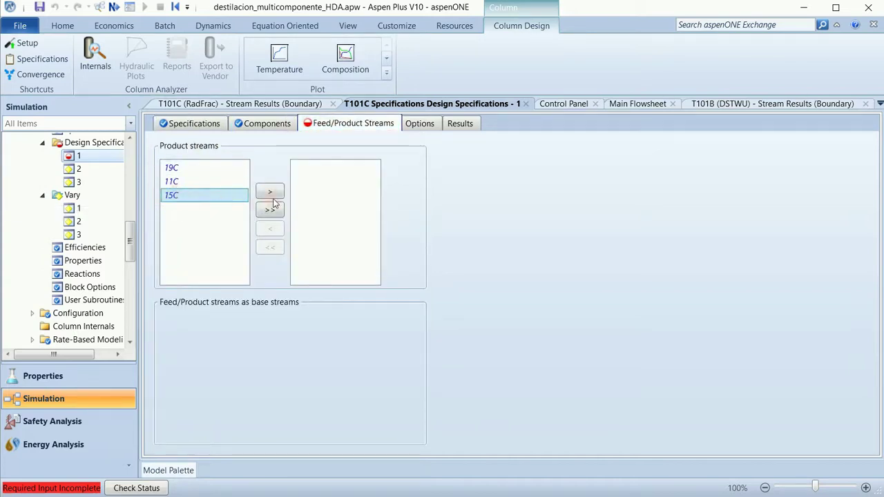
{"action": "left_click", "coordinate": [270, 192]}
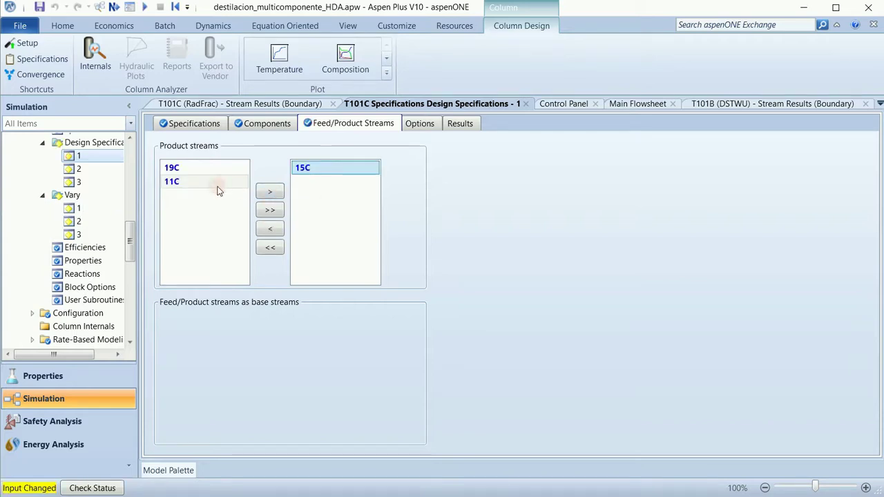
Step: Check the T101C operating specifications against the product mole flows in the T101C and T-101A stream results
{"action": "scroll", "coordinate": [128, 204], "scroll_direction": "up", "scroll_amount": 3}
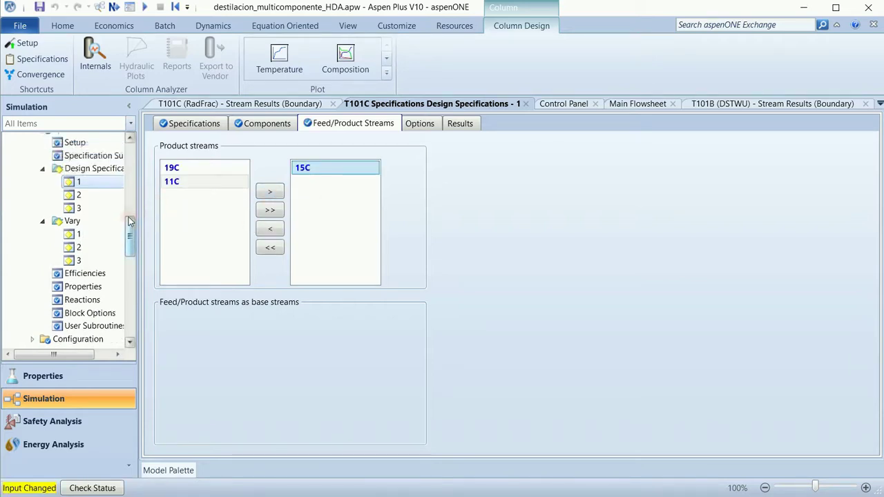
{"action": "left_click", "coordinate": [83, 246]}
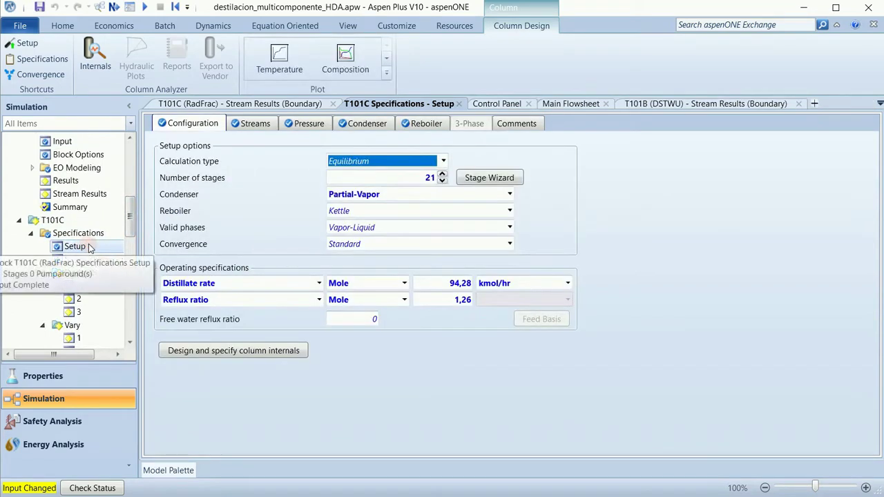
{"action": "scroll", "coordinate": [88, 249], "scroll_direction": "down", "scroll_amount": 2}
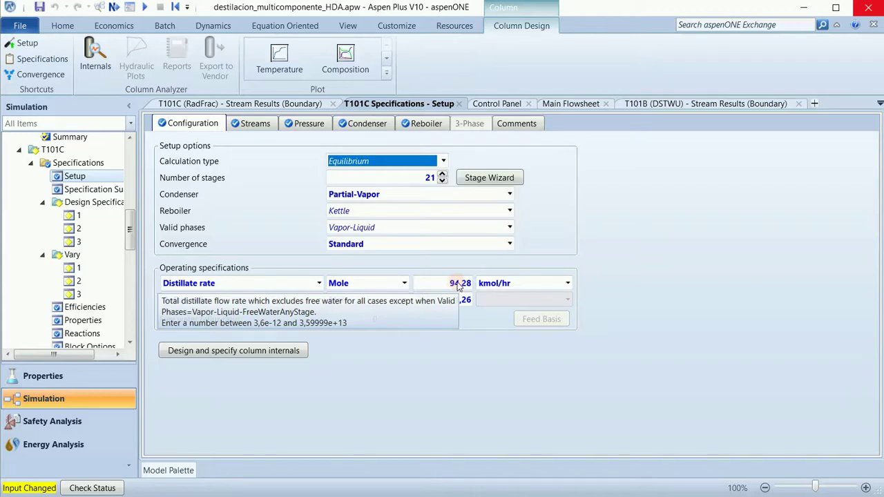
{"action": "left_click", "coordinate": [240, 103]}
{"action": "left_click_drag", "start_coordinate": [130, 277], "coordinate": [134, 177]}
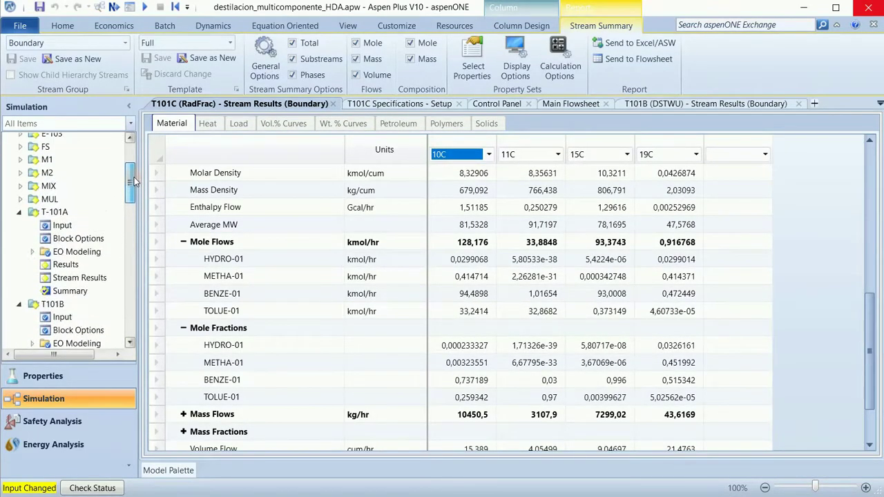
{"action": "left_click", "coordinate": [85, 277]}
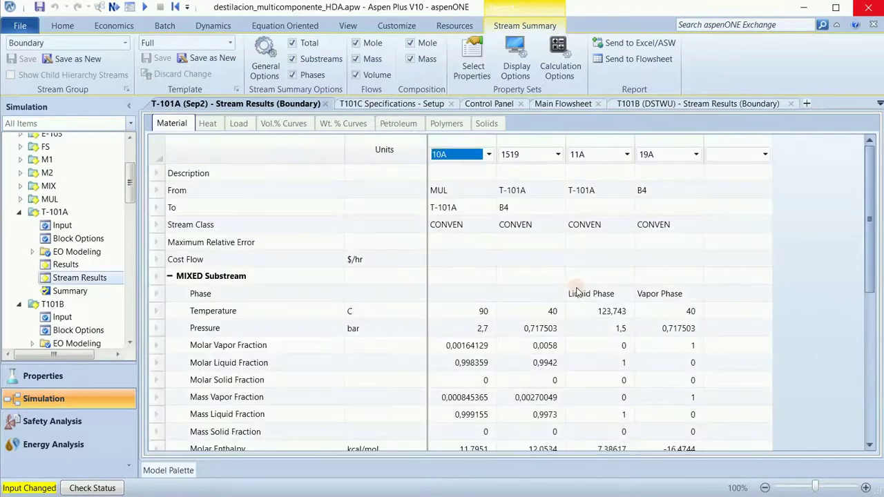
{"action": "scroll", "coordinate": [642, 311], "scroll_direction": "down", "scroll_amount": 4}
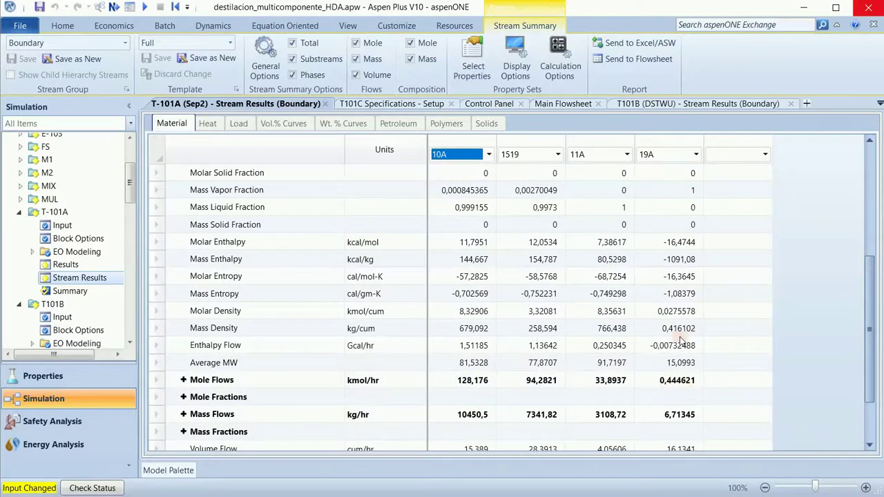
Step: Set the T101C distillate rate to 0,445 kmol/hr and override the consistency check
{"action": "left_click", "coordinate": [394, 103]}
{"action": "left_click", "coordinate": [464, 285]}
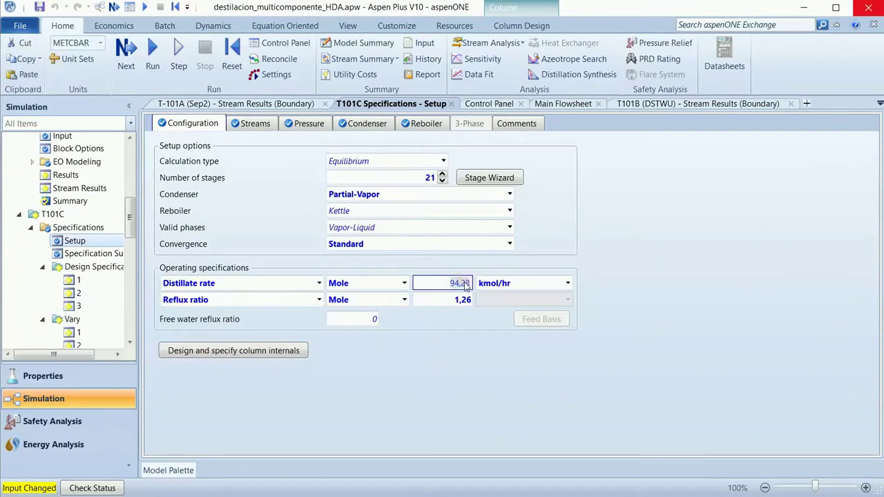
{"action": "key", "text": "BackSpace"}
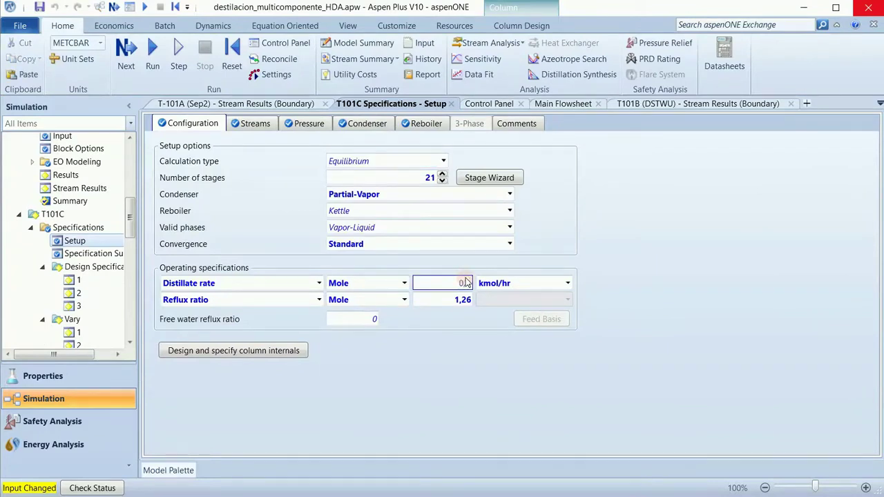
{"action": "type", "text": "0,445"}
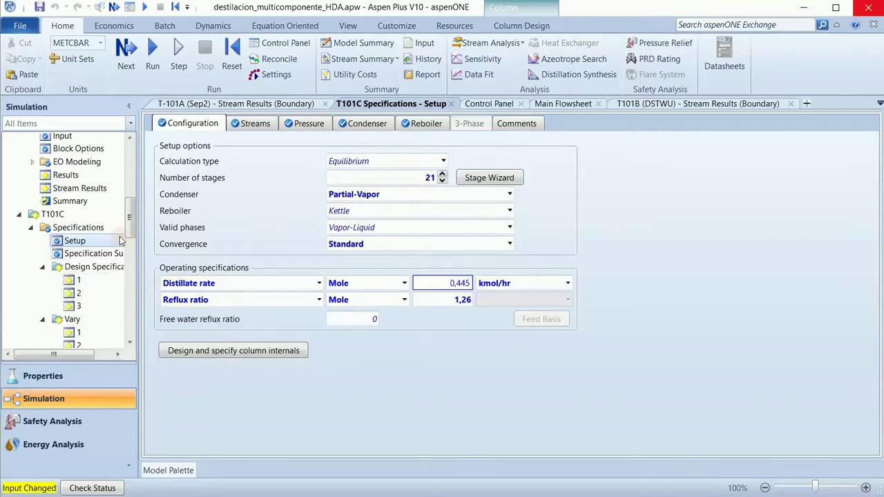
{"action": "scroll", "coordinate": [128, 239], "scroll_direction": "down", "scroll_amount": 2}
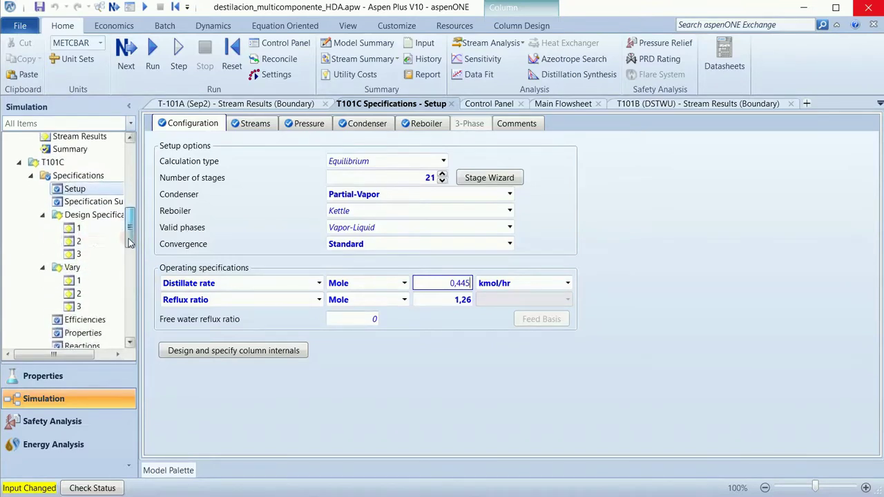
{"action": "left_click", "coordinate": [78, 281]}
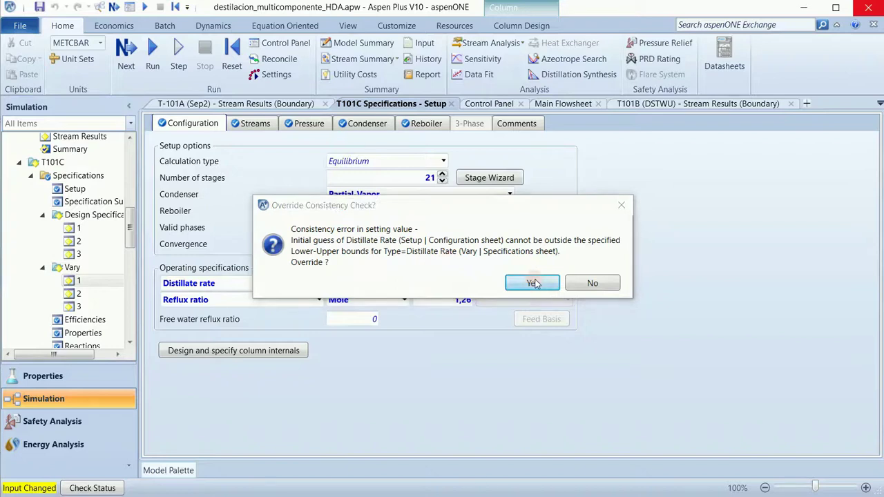
{"action": "left_click", "coordinate": [530, 282]}
Step: Set the bounds of the T101C distillate rate adjusted variable to 0,1 and 2 kmol/hr
{"action": "left_click", "coordinate": [91, 286]}
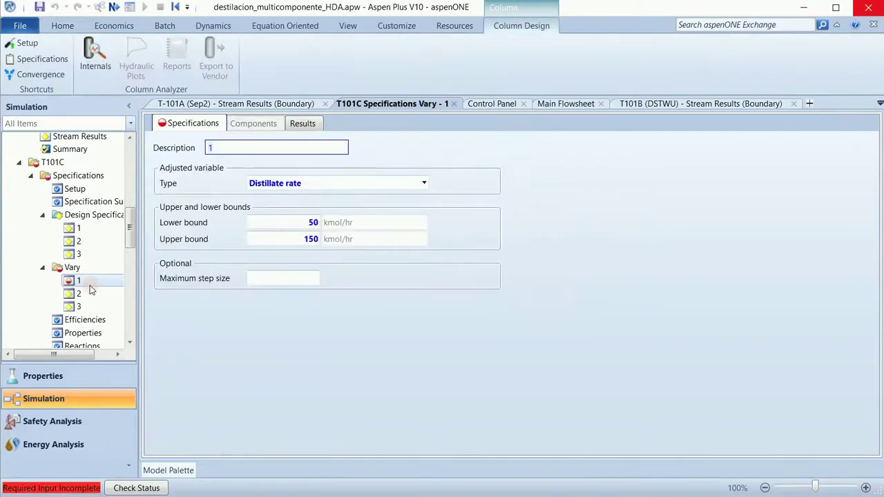
{"action": "left_click", "coordinate": [295, 227]}
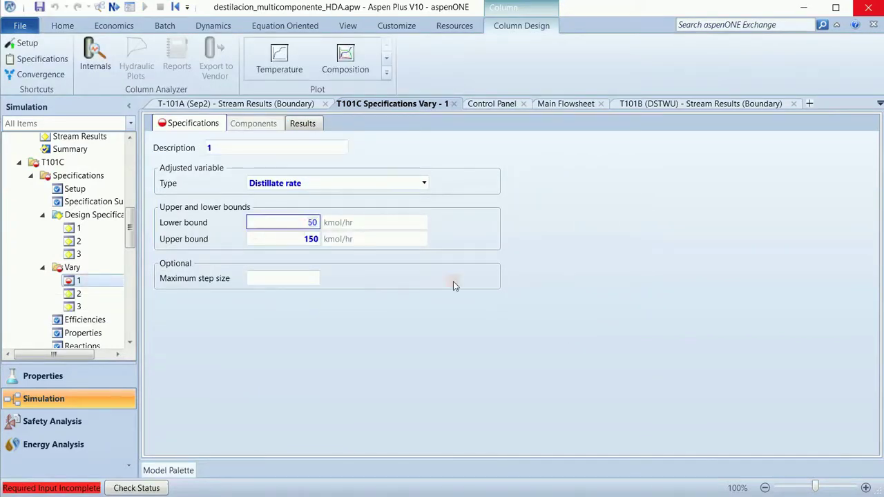
{"action": "type", "text": "0"}
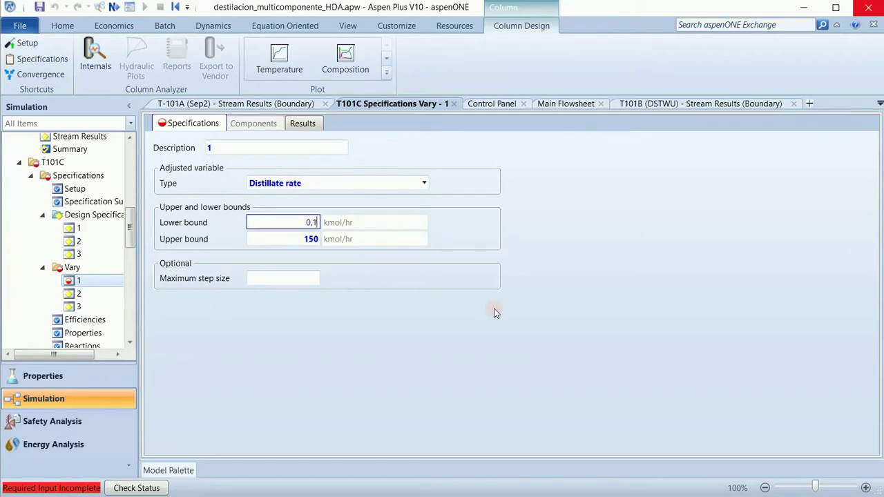
{"action": "left_click", "coordinate": [313, 237]}
{"action": "key", "text": "BackSpace"}
{"action": "type", "text": "2"}
{"action": "key", "text": "Return"}
Step: Run the simulation with the updated T101C specifications and adjusted variables
{"action": "scroll", "coordinate": [130, 231], "scroll_direction": "up", "scroll_amount": 3}
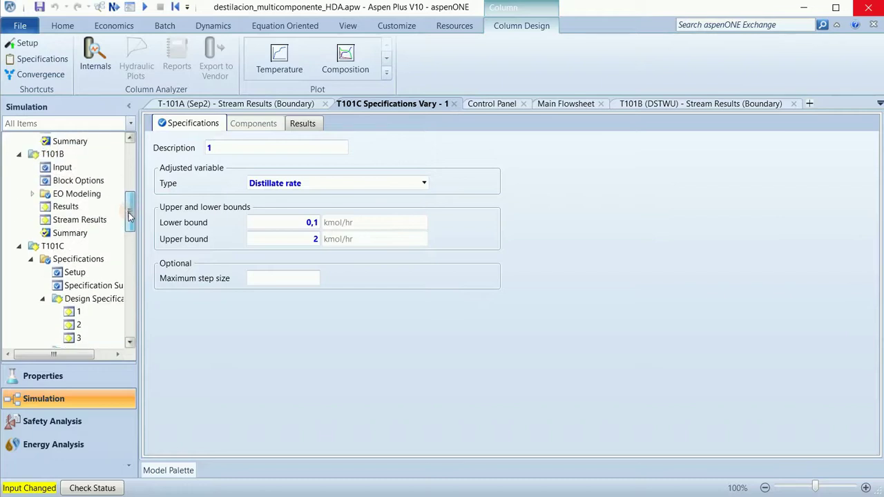
{"action": "left_click", "coordinate": [113, 6]}
{"action": "left_click", "coordinate": [508, 284]}
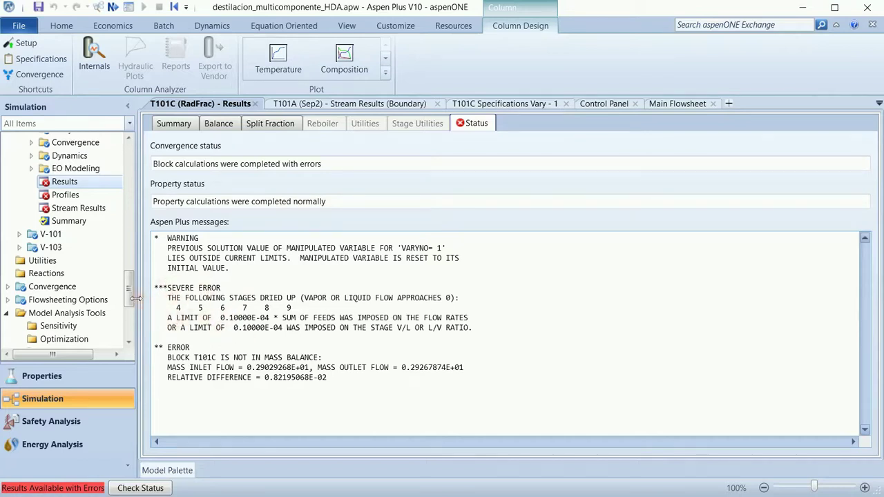
Step: Change the T101C convergence method to Petroleum/Wide-boiling in the column configuration and rerun the simulation
{"action": "left_click_drag", "start_coordinate": [129, 304], "coordinate": [127, 235]}
{"action": "left_click", "coordinate": [80, 245]}
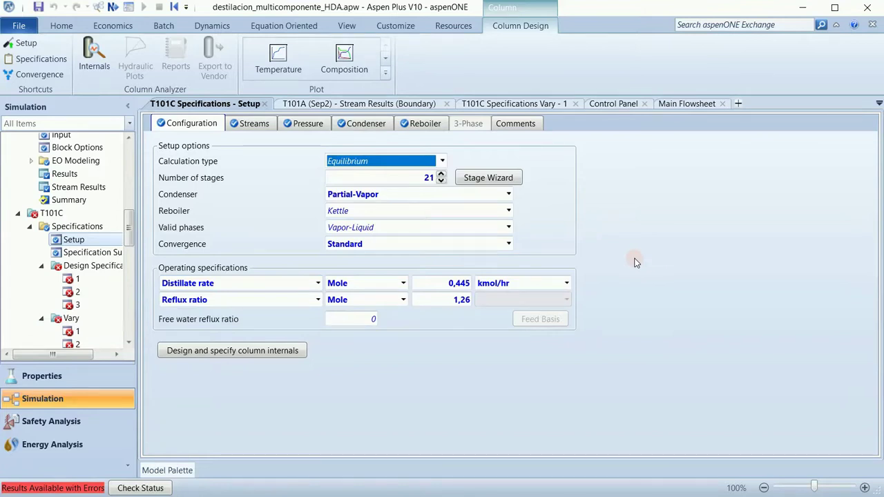
{"action": "left_click", "coordinate": [509, 245]}
{"action": "left_click", "coordinate": [510, 246]}
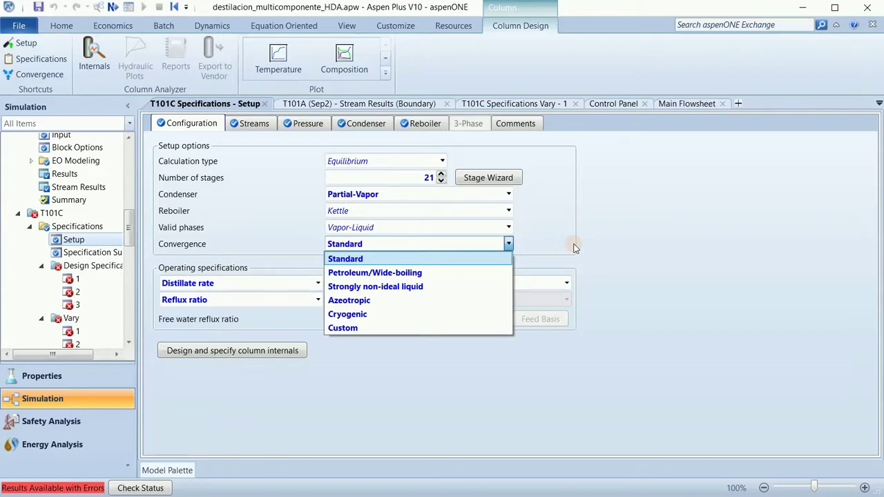
{"action": "left_click", "coordinate": [363, 273]}
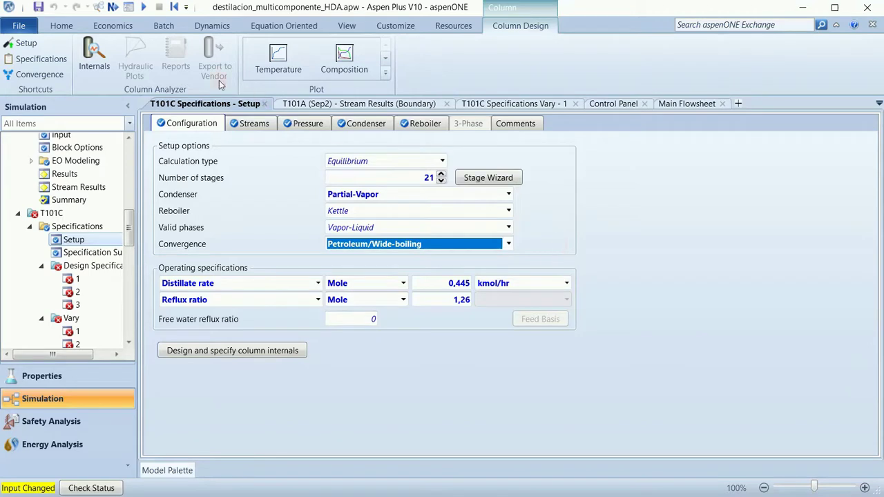
{"action": "left_click", "coordinate": [113, 6]}
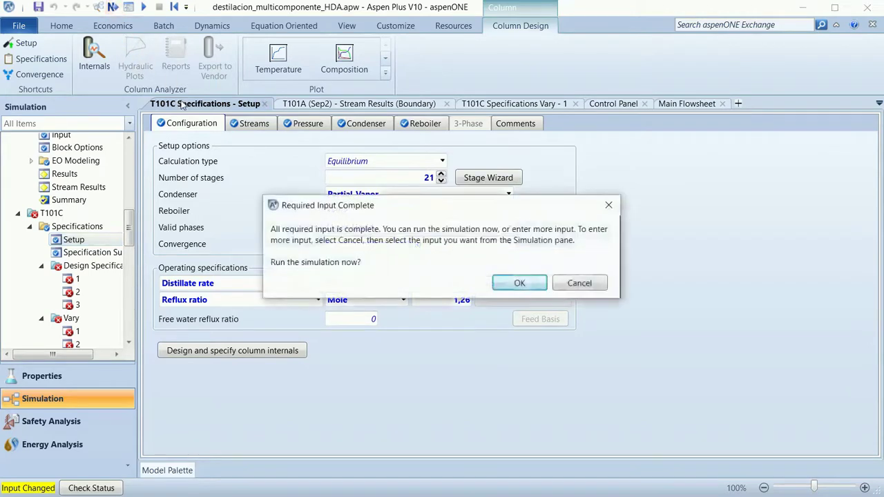
{"action": "left_click", "coordinate": [517, 280]}
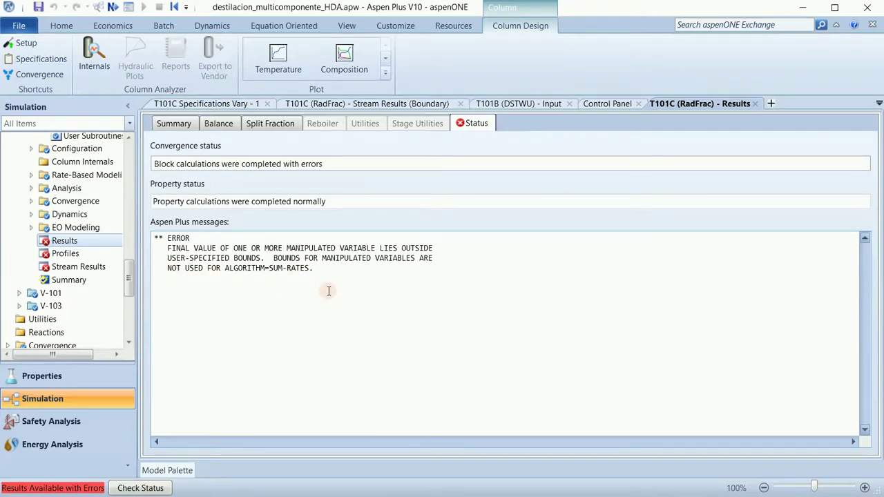
Step: Set the upper bound of the T101C reflux ratio adjusted variable to 400 and rerun the simulation
{"action": "scroll", "coordinate": [126, 290], "scroll_direction": "up", "scroll_amount": 5}
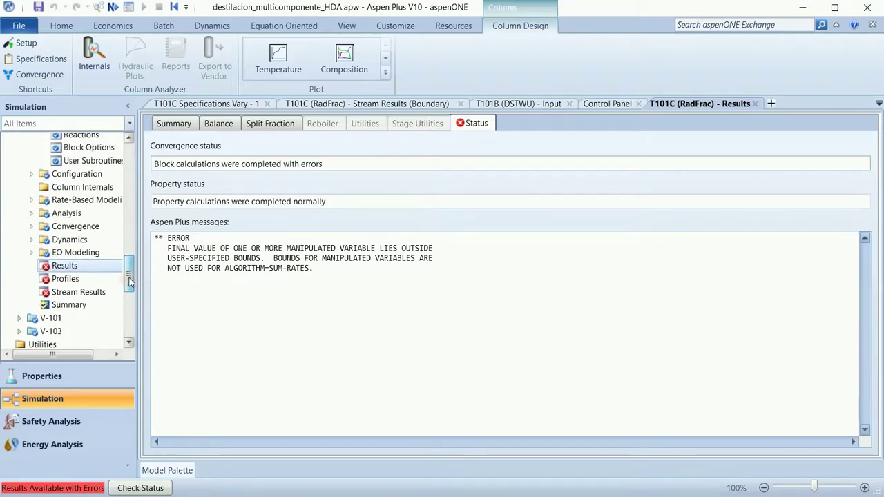
{"action": "left_click", "coordinate": [76, 217]}
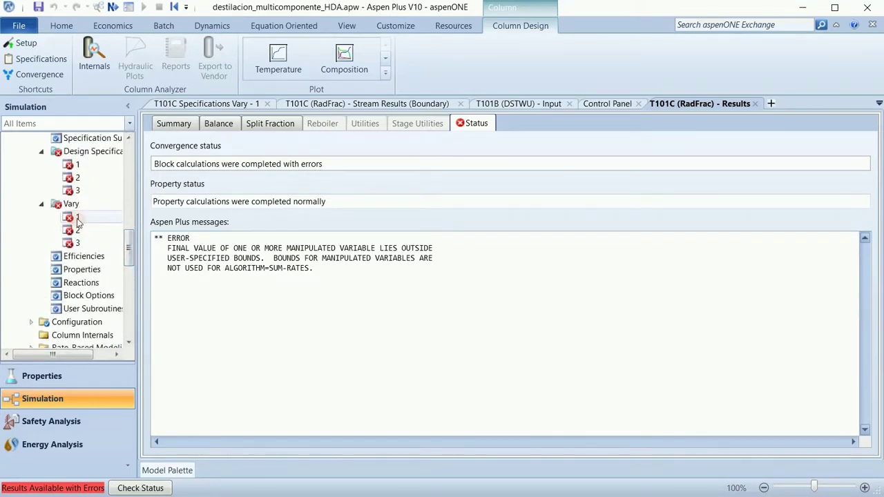
{"action": "left_click", "coordinate": [299, 126]}
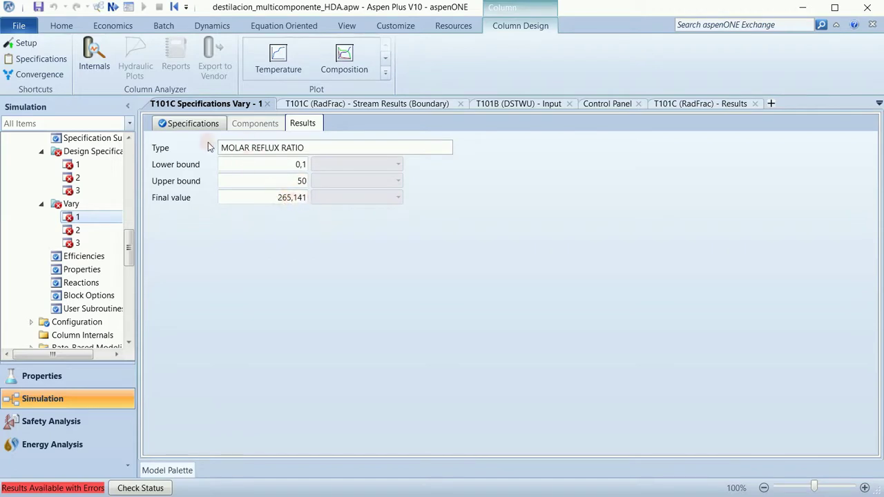
{"action": "left_click", "coordinate": [190, 127]}
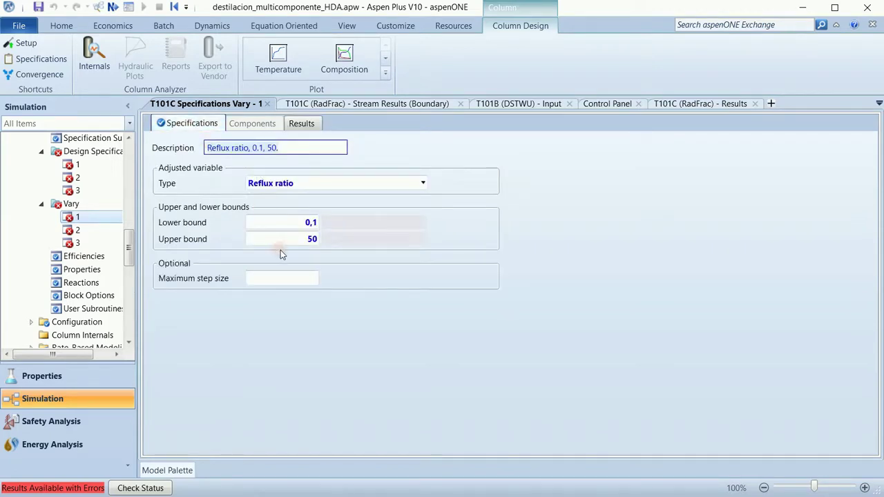
{"action": "left_click", "coordinate": [311, 240]}
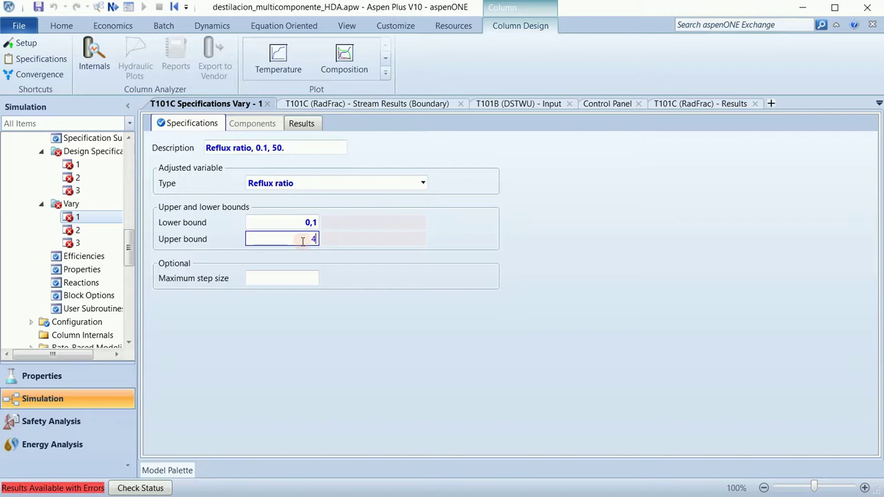
{"action": "key", "text": "Return"}
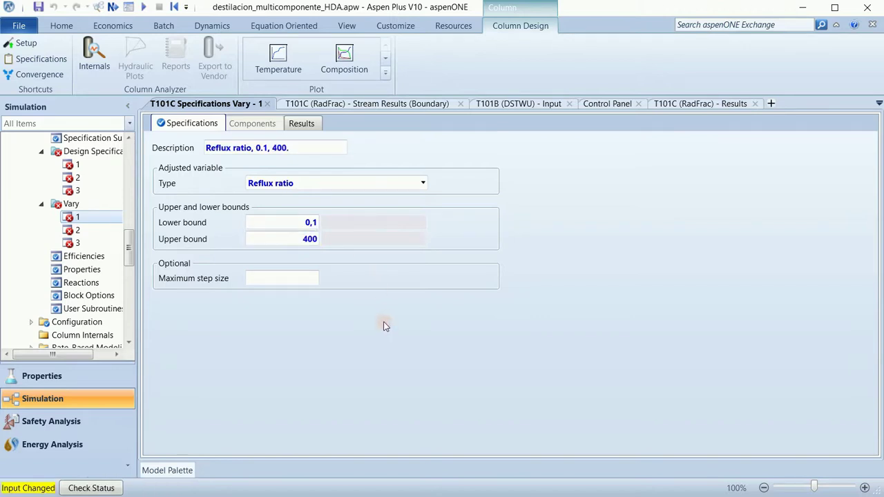
{"action": "left_click", "coordinate": [112, 7]}
{"action": "left_click", "coordinate": [518, 283]}
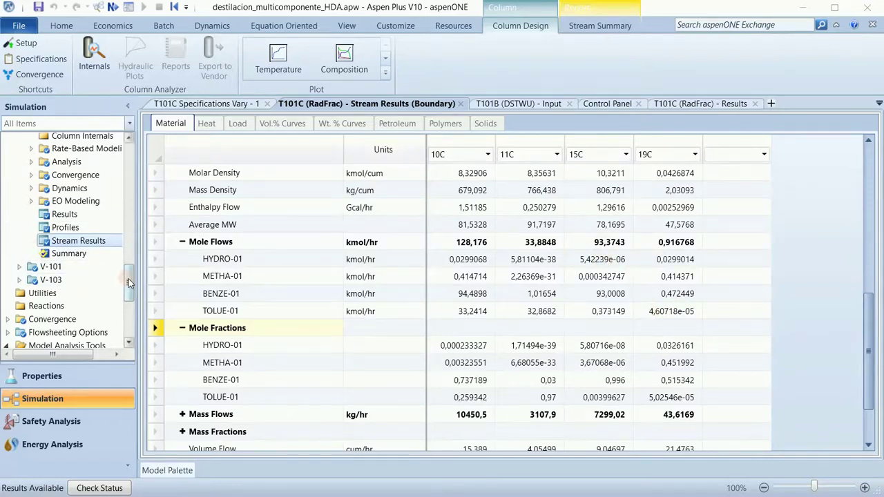
Step: Check the T101C convergence status and the condenser and reboiler performance in its results summary
{"action": "left_click_drag", "start_coordinate": [129, 279], "coordinate": [129, 275]}
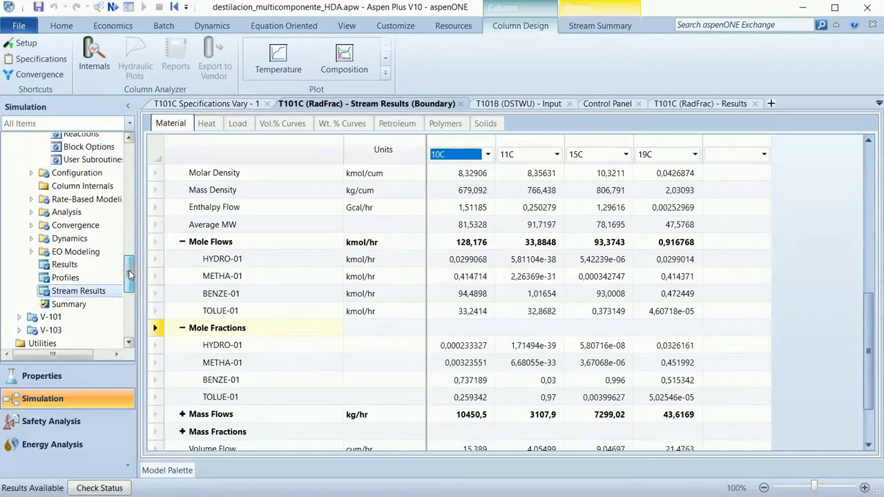
{"action": "left_click", "coordinate": [64, 265]}
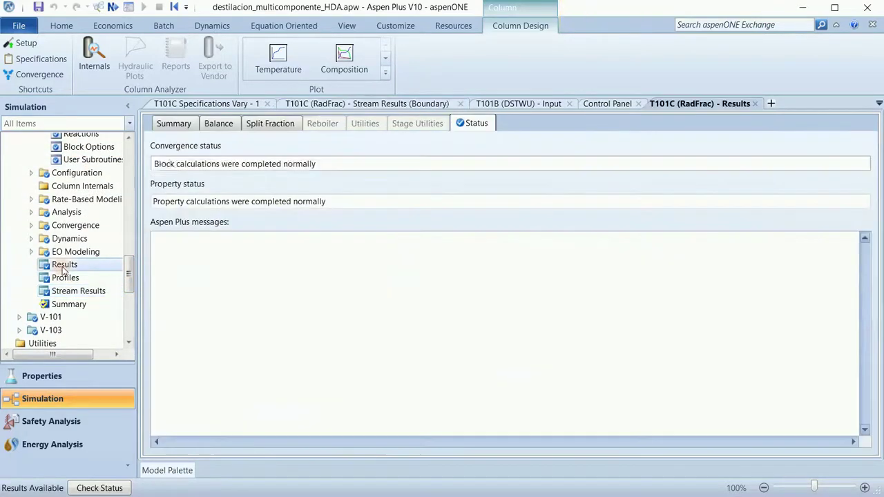
{"action": "left_click", "coordinate": [192, 125]}
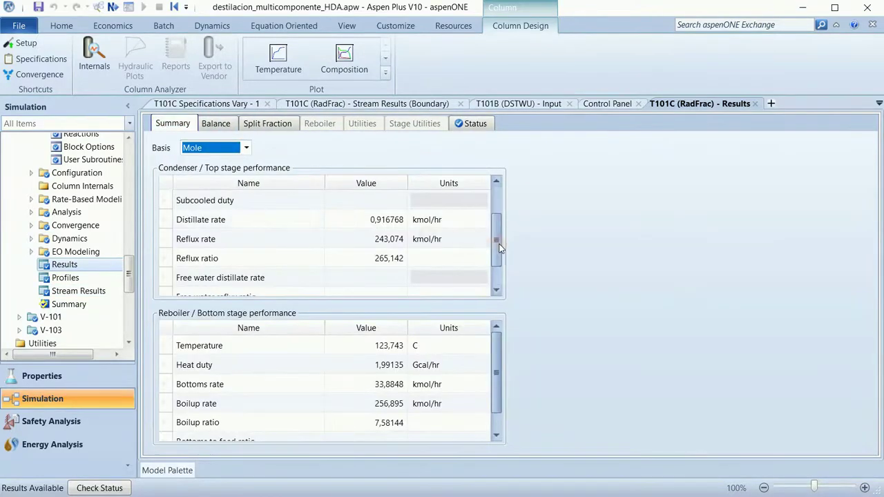